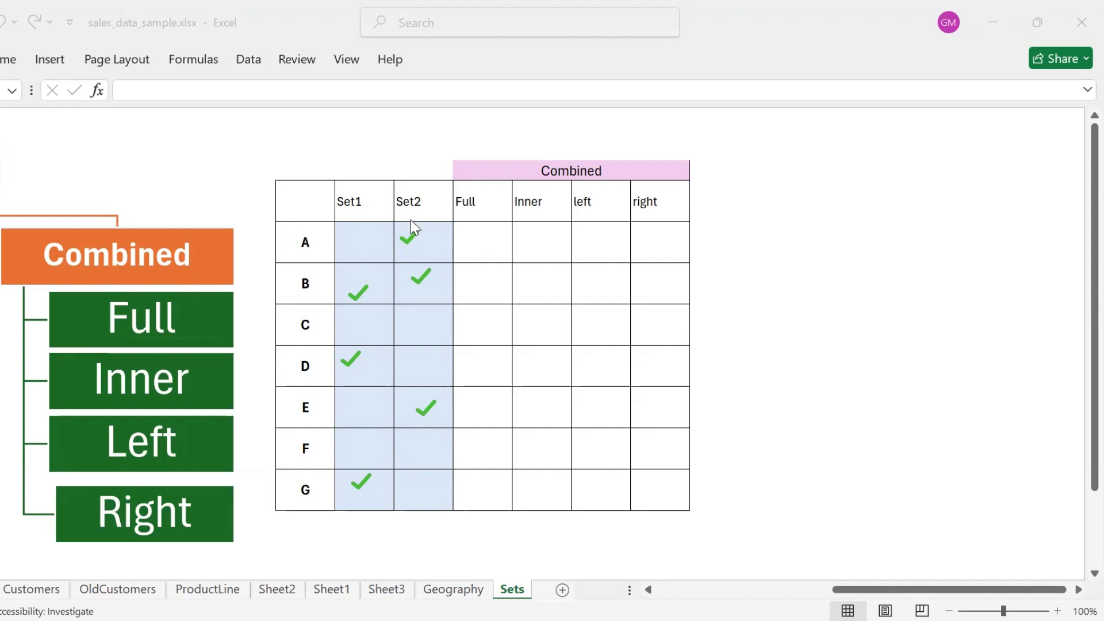
Step: Stamp check marks in the Combined table: Full for A, B, D, E and G, Inner for B, and left for D and G
click(470, 244)
click(478, 277)
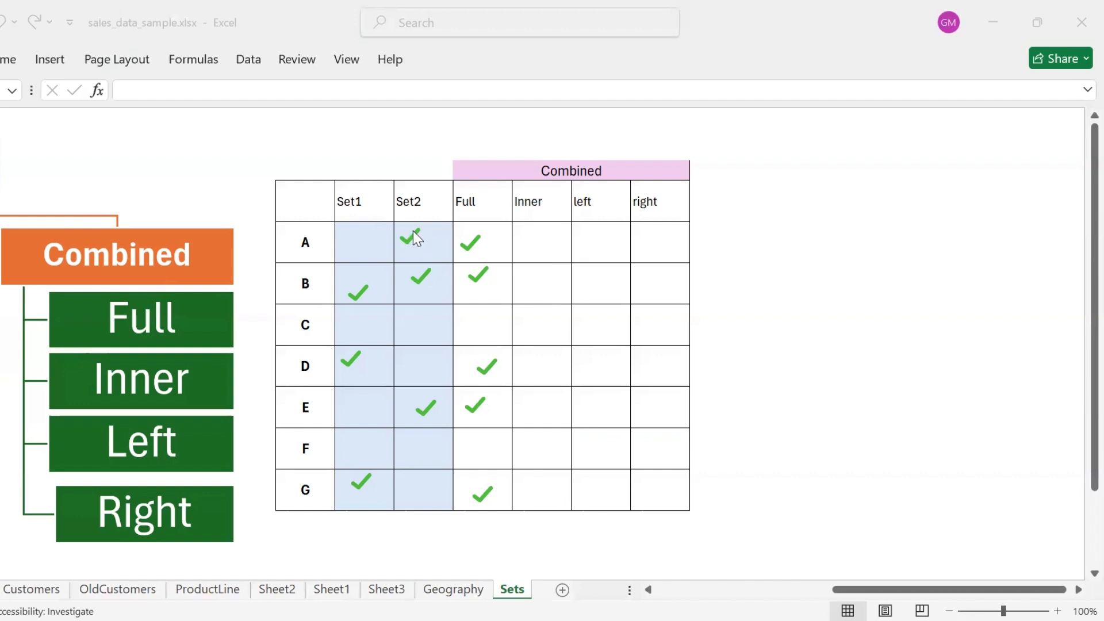
click(538, 284)
click(598, 371)
click(590, 493)
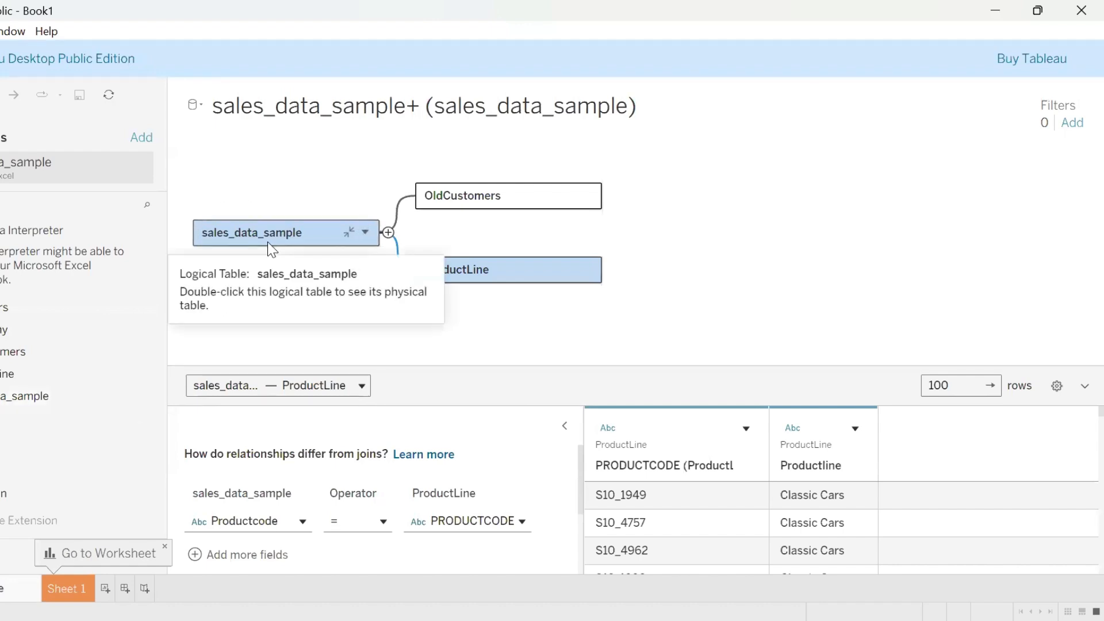
drag(301, 244, 429, 209)
drag(233, 224, 210, 235)
mouse_move(424, 210)
mouse_down()
mouse_move(505, 199)
mouse_move(424, 184)
mouse_move(429, 201)
mouse_up()
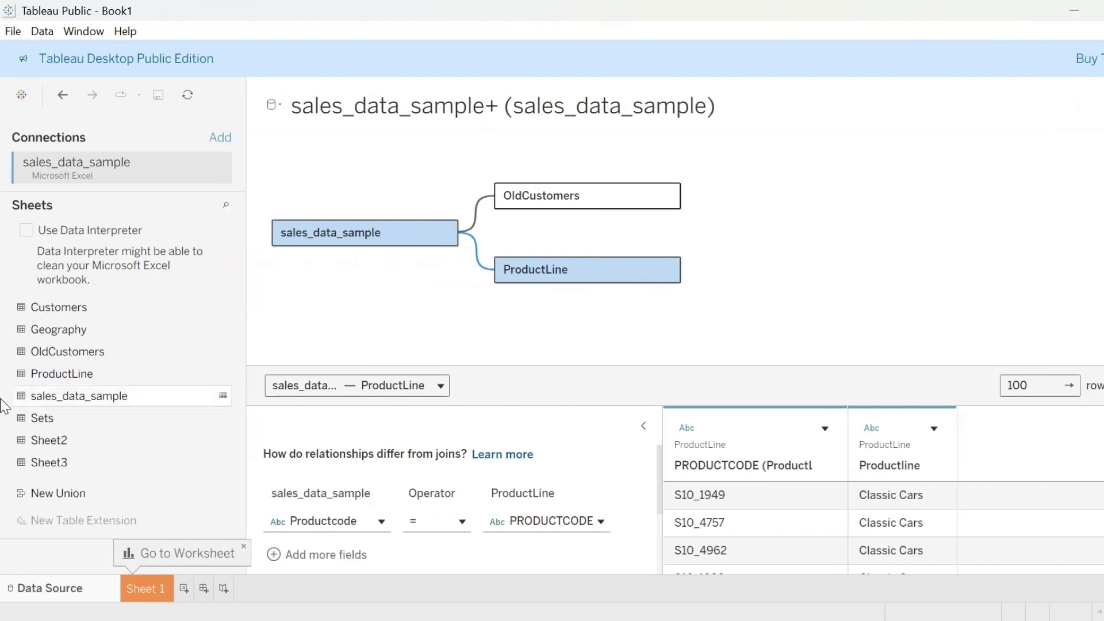
Step: Open Sheet 1 and list the OldCustomers table's Customername field as rows
double_click(151, 589)
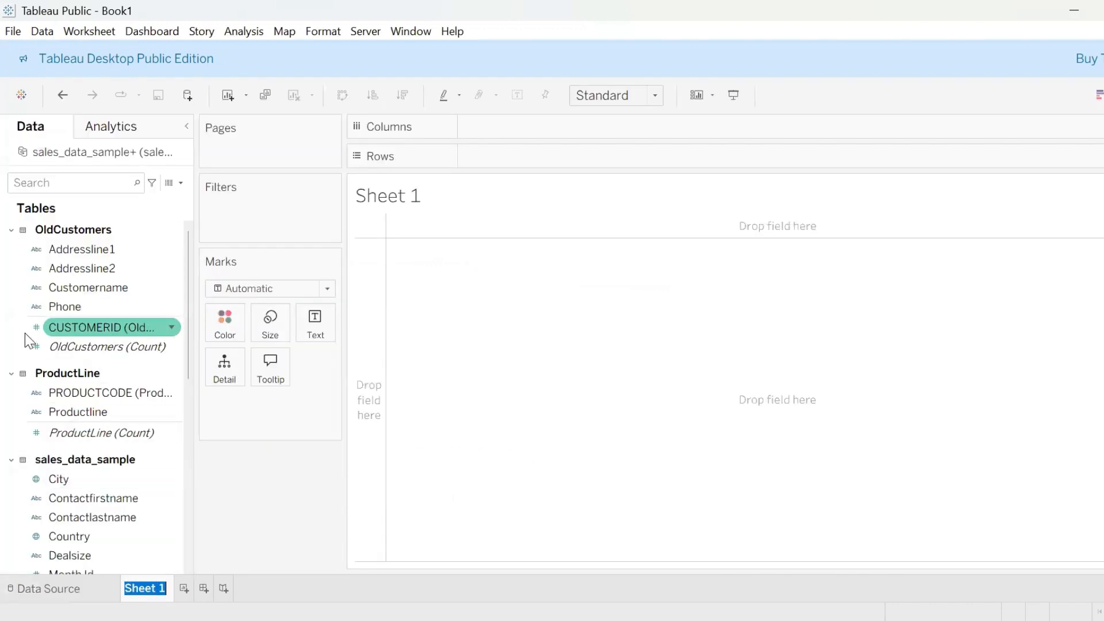
click(86, 288)
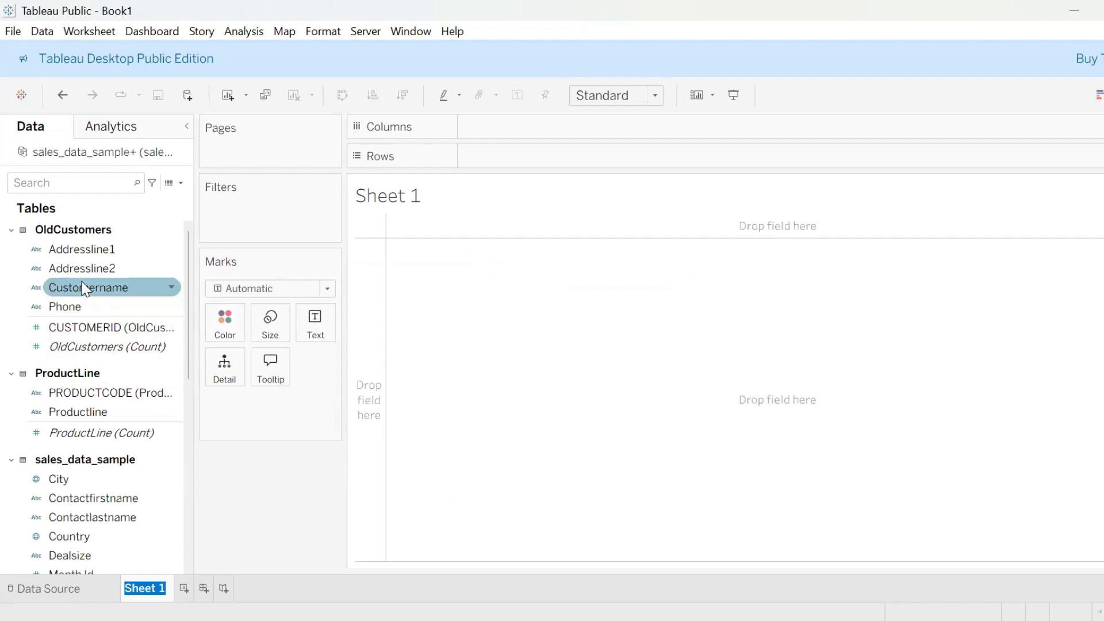
click(86, 288)
drag(505, 156, 505, 157)
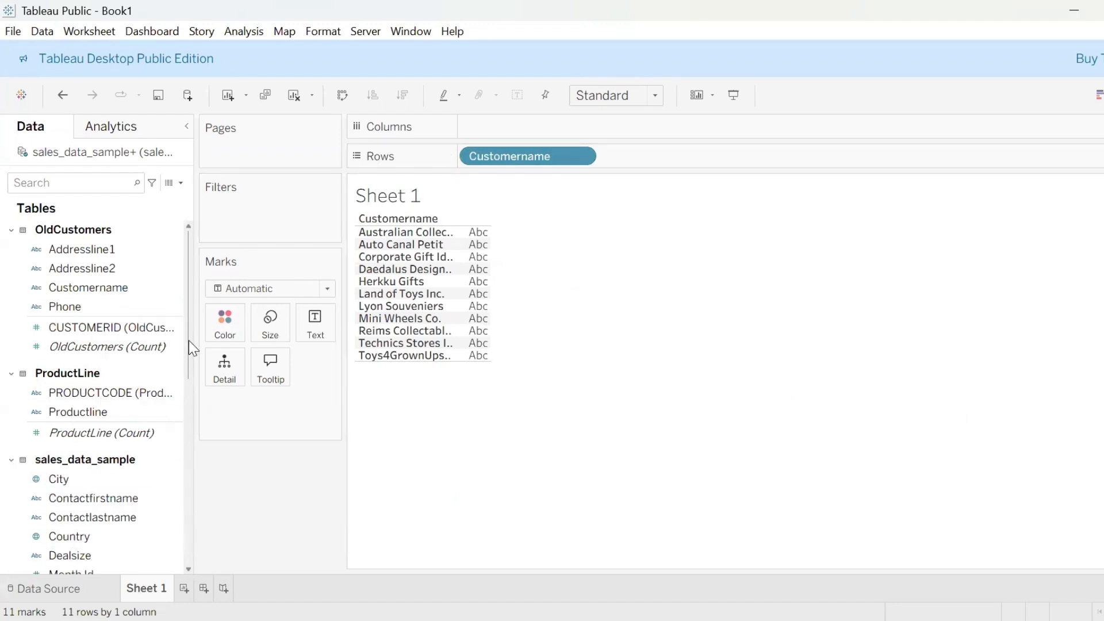
Step: Show the sum of Sales for each customer name and exclude the Null customer from the view
scroll(184, 387, down, 8)
drag(86, 498, 481, 278)
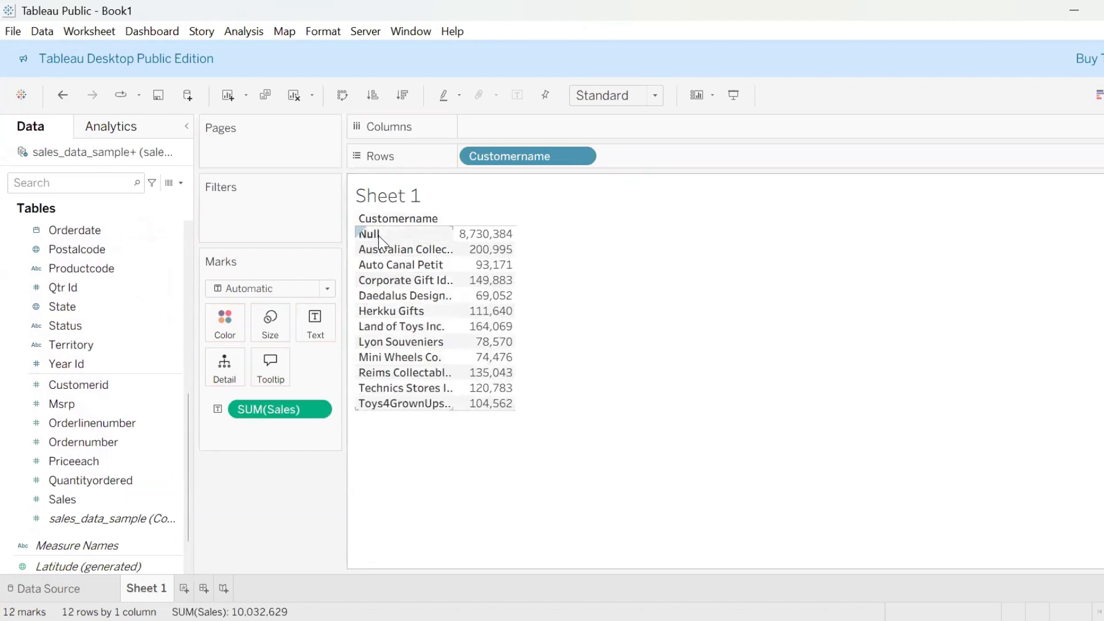
click(403, 238)
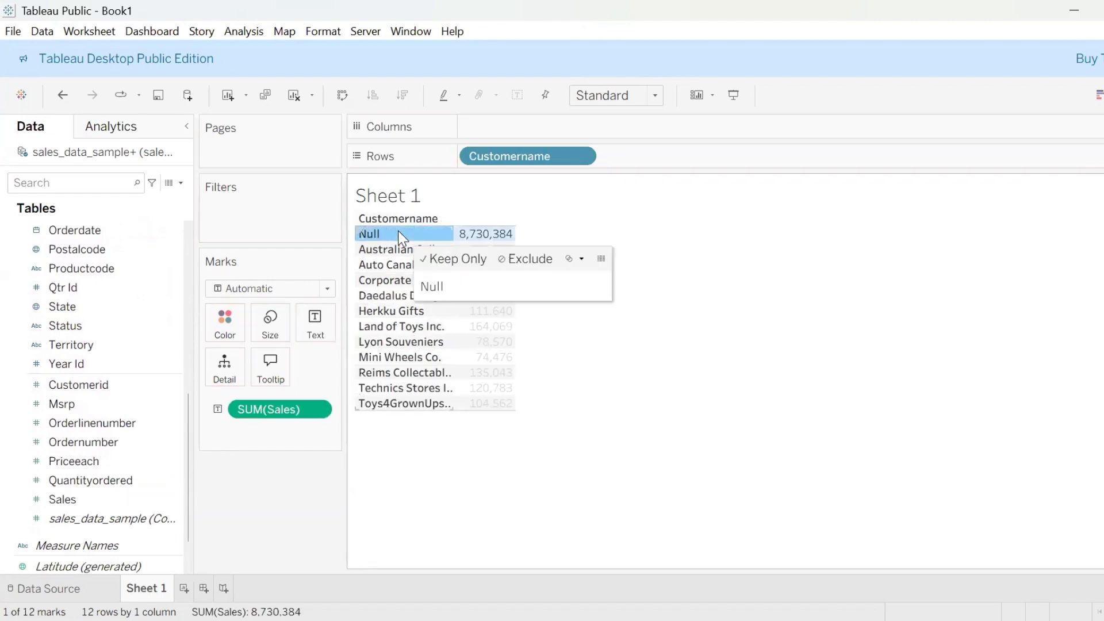
click(529, 262)
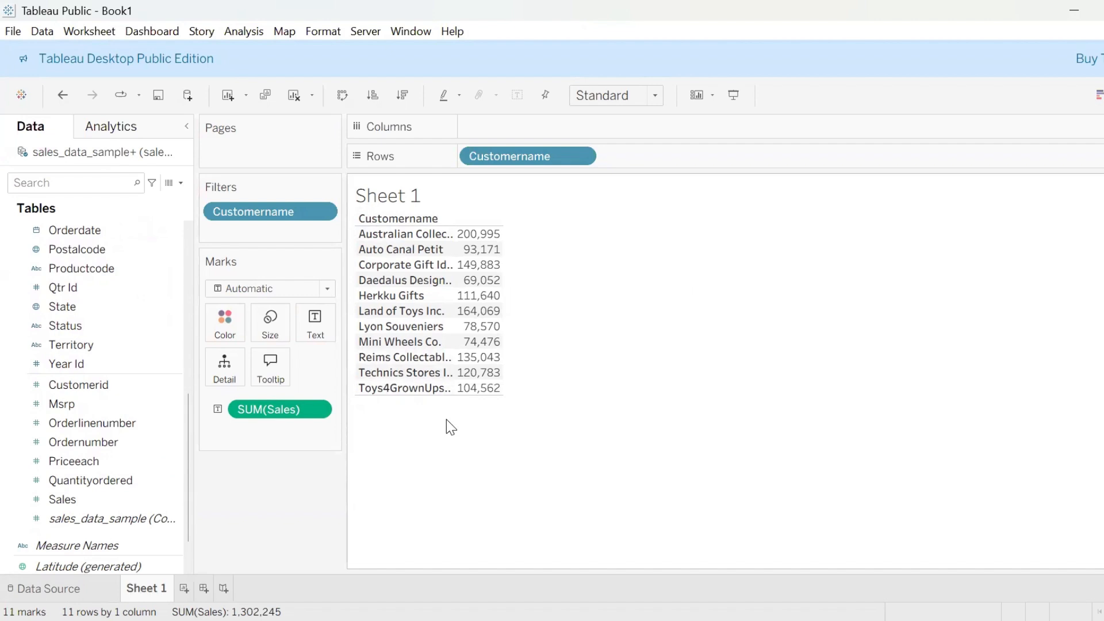
Step: Start a new set from the Customername field and name it "Customername FixedSet"
click(132, 287)
right_click(133, 289)
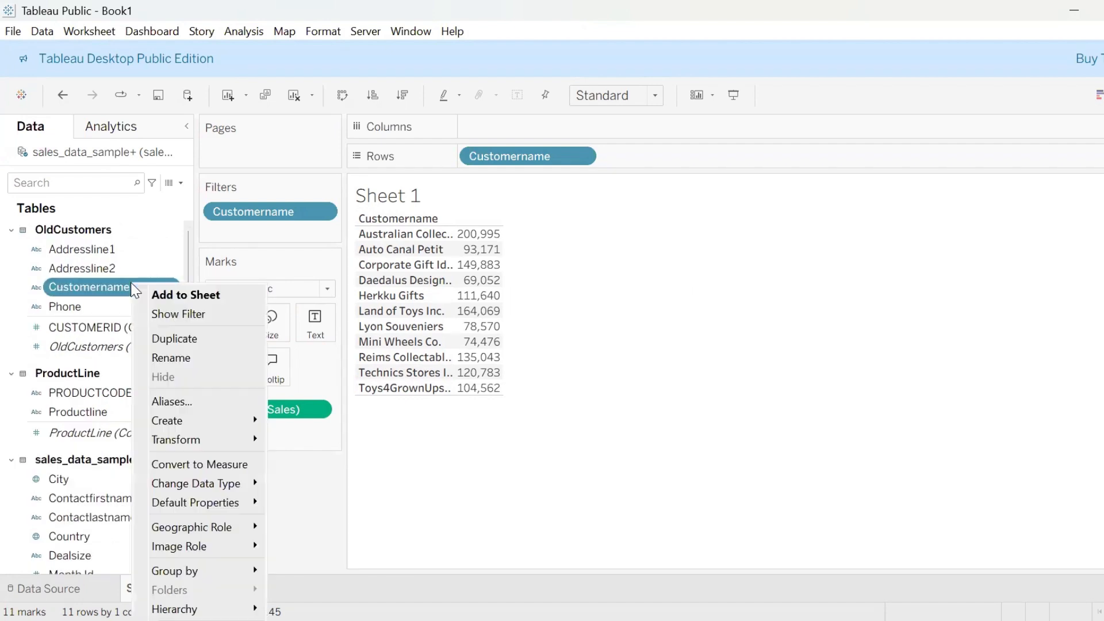
mouse_move(212, 422)
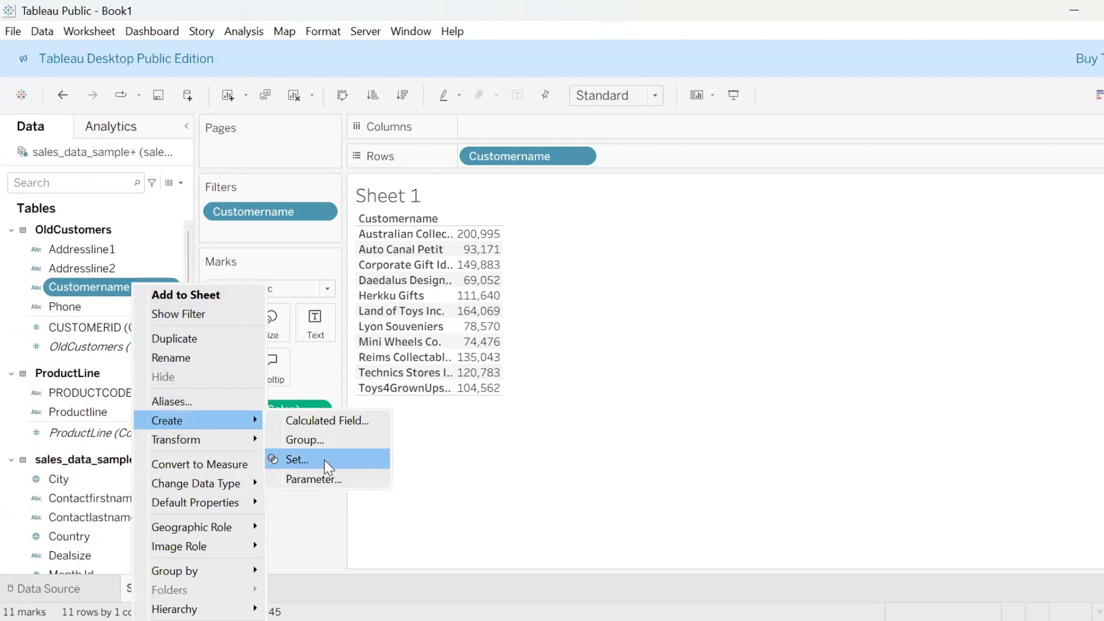
click(326, 460)
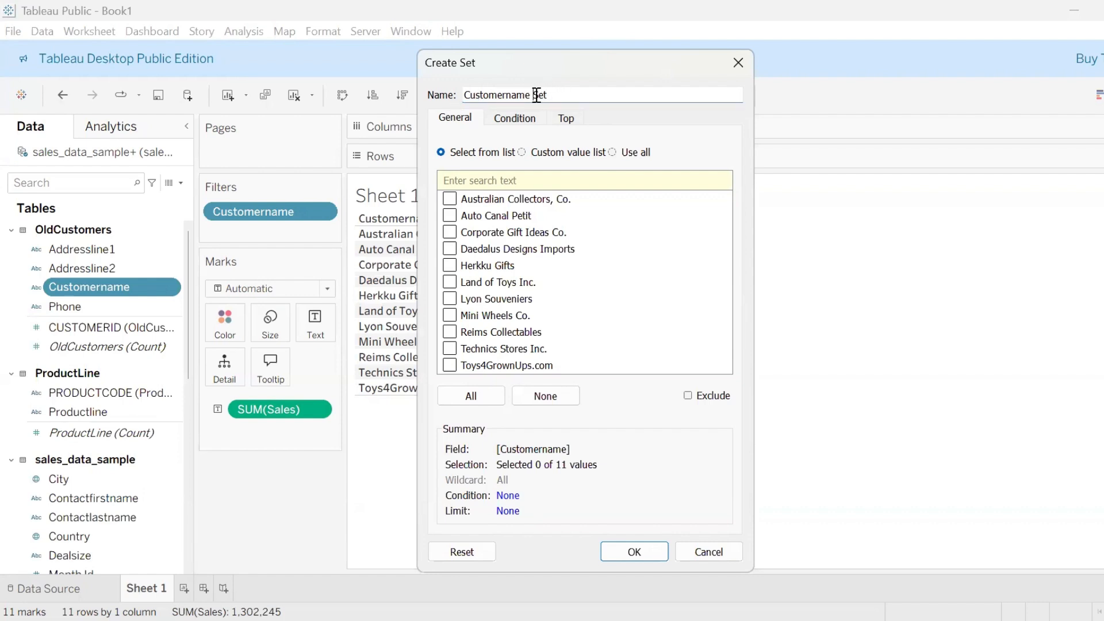
text(Fixr)
key(BackSpace)
key(BackSpace)
text(xed)
Step: Include Australian Collectors, Co., Daedalus Designs Imports, Land of Toys Inc. and Reims Collectables in the set, and add the set to the rows
click(451, 199)
click(450, 249)
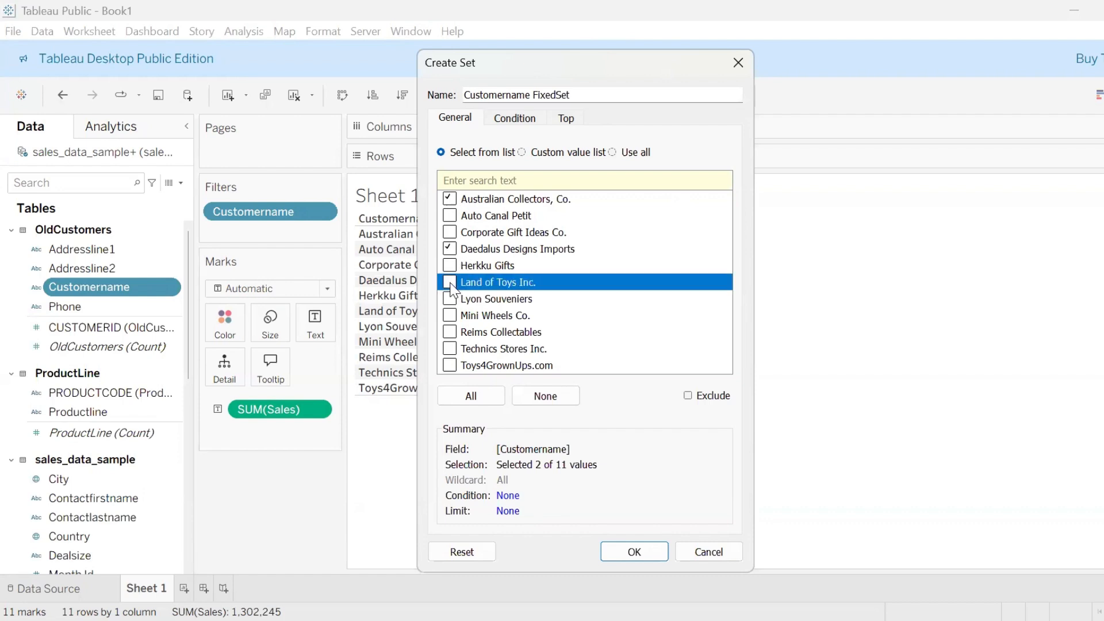
click(450, 332)
click(632, 552)
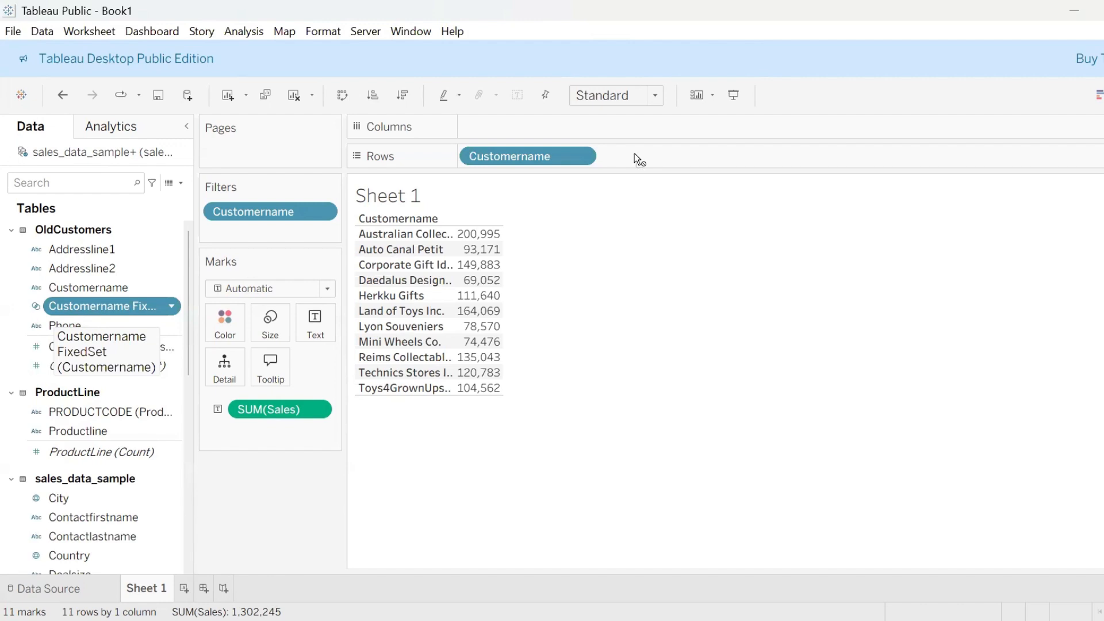
drag(633, 153, 633, 152)
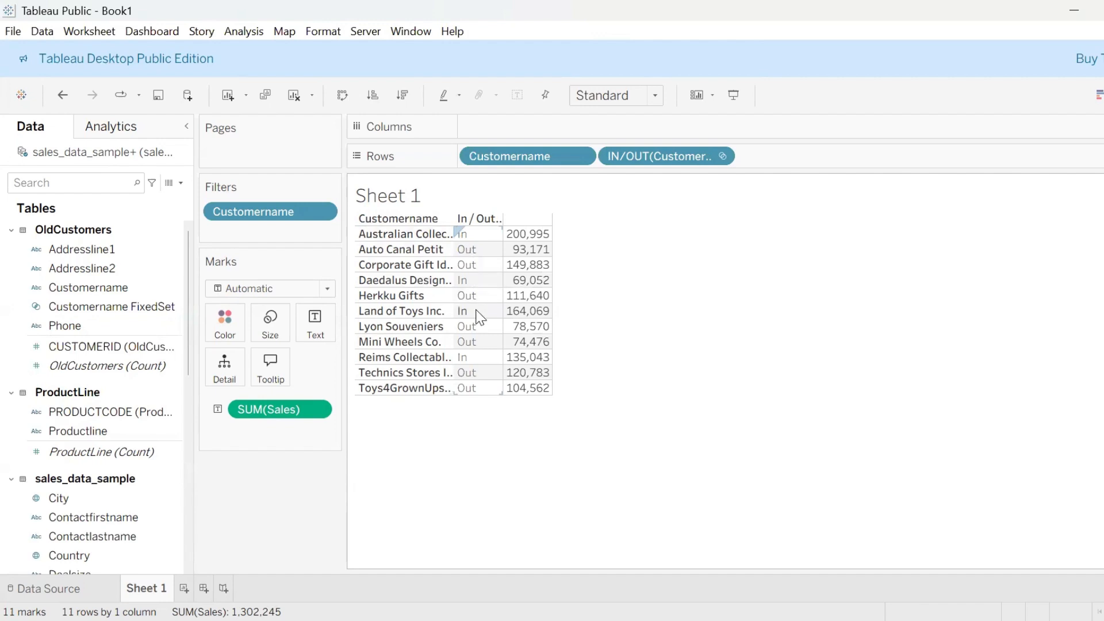
Step: Create another set from the Customername field, based on a condition and named "Customername ConditionSet"
click(68, 294)
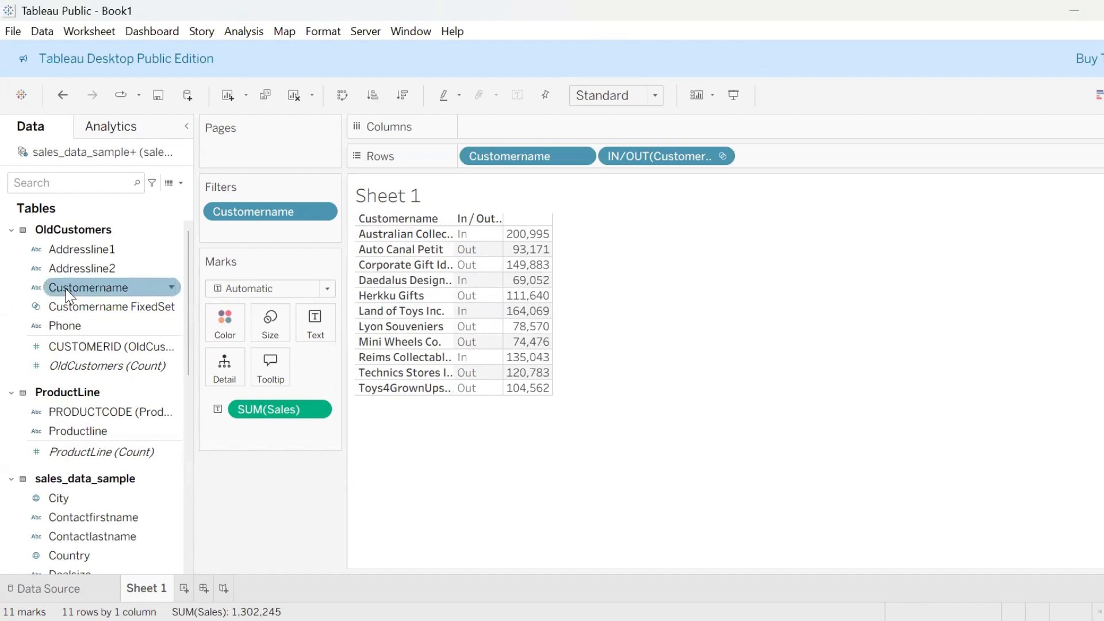
right_click(66, 288)
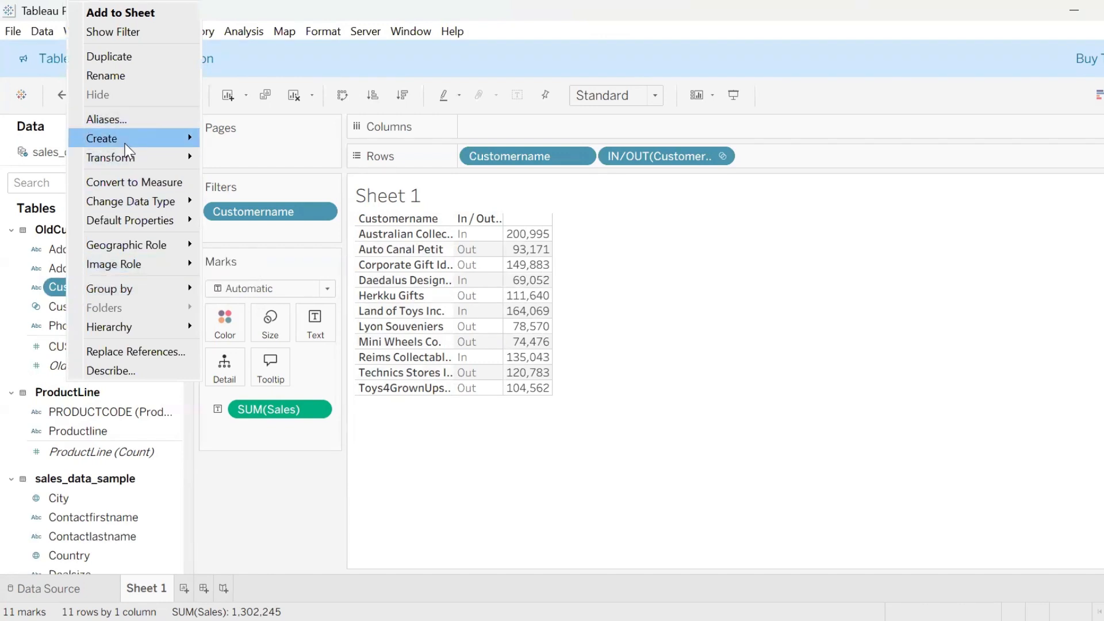
mouse_move(164, 140)
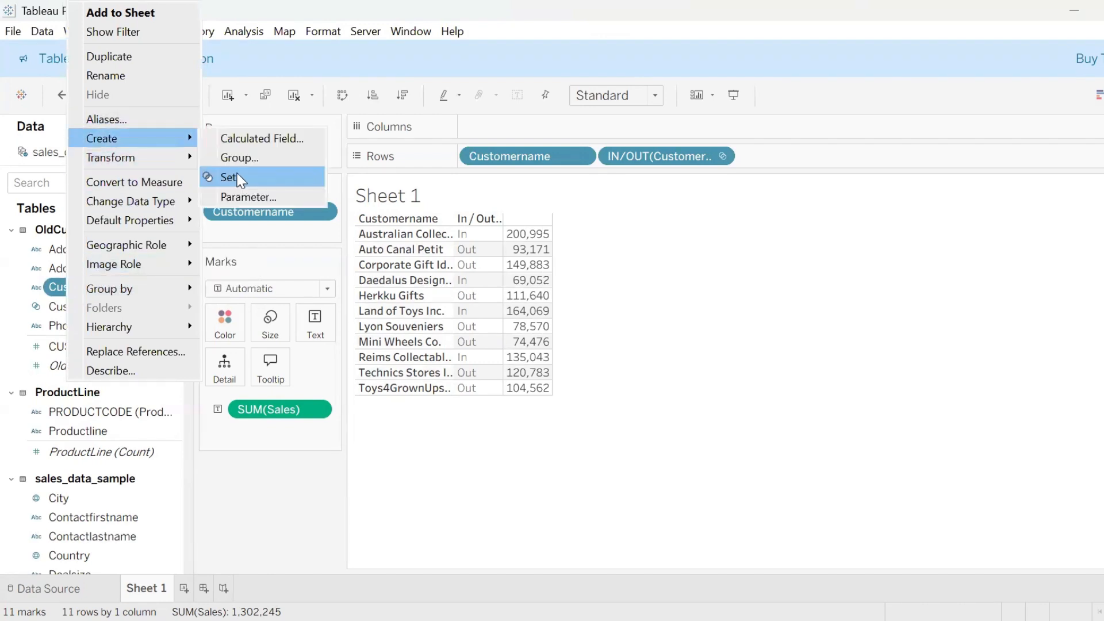
click(238, 178)
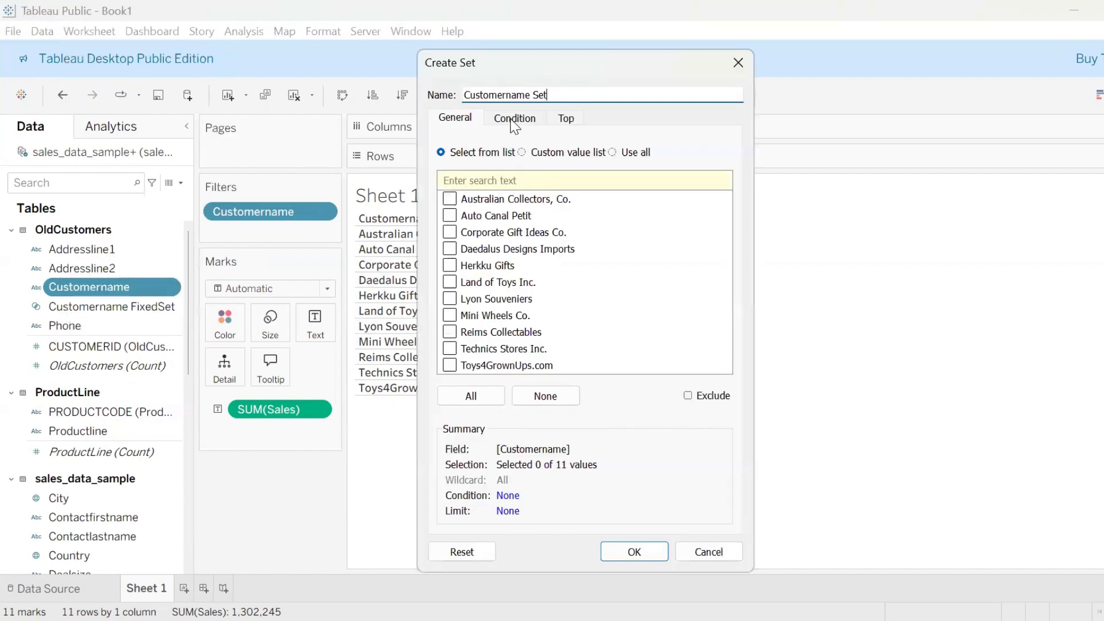
click(514, 122)
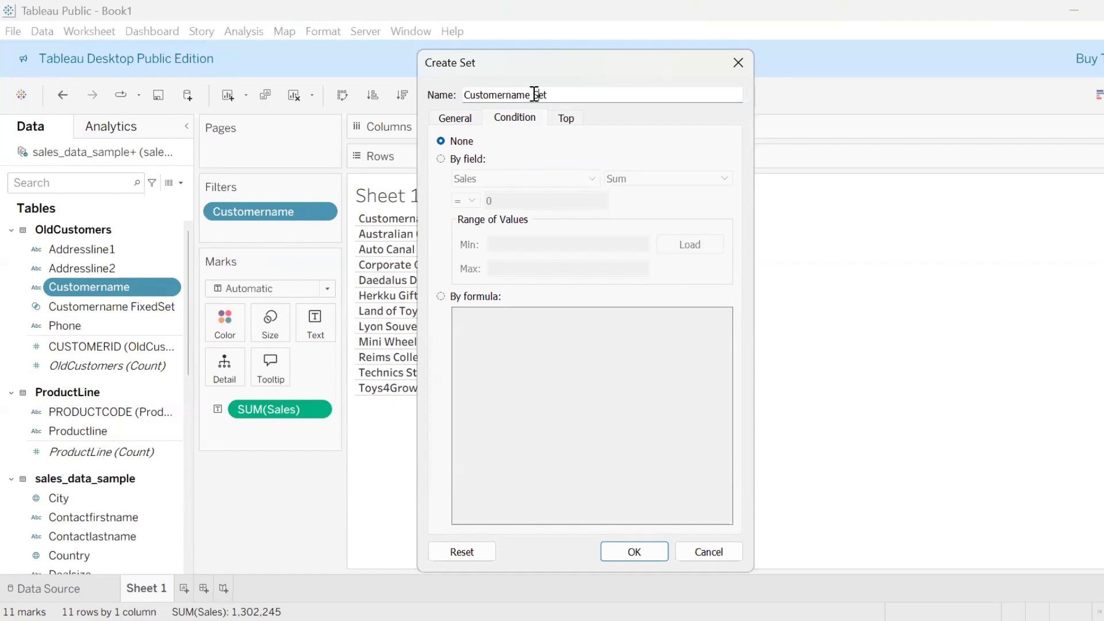
text(Condition)
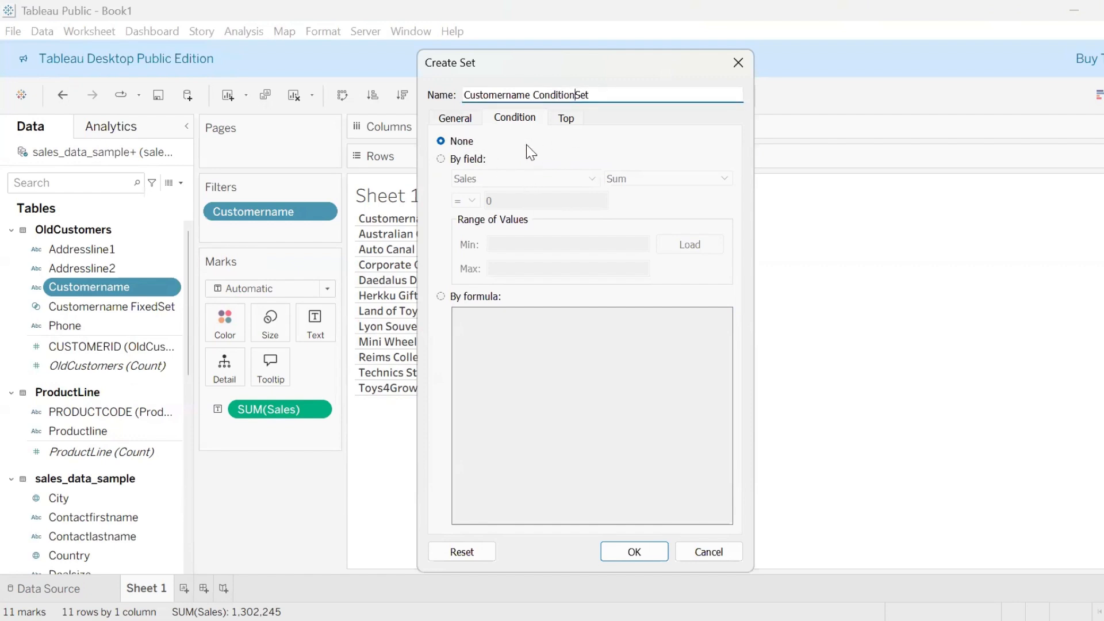
Step: Set the set's condition by field to sum of Sales greater than 100000
click(461, 159)
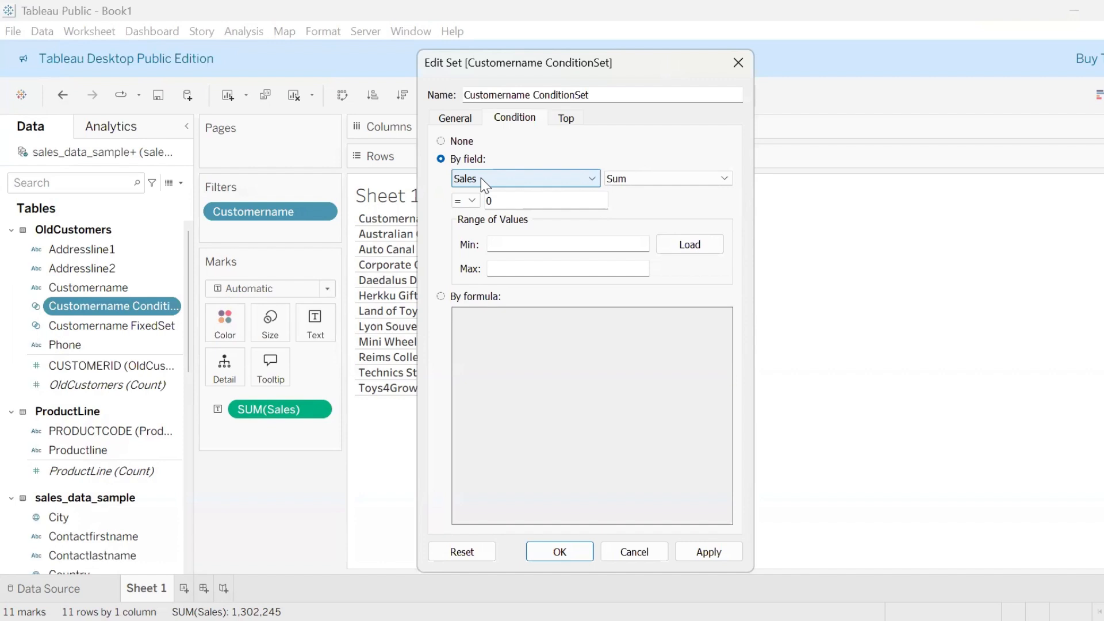
click(471, 199)
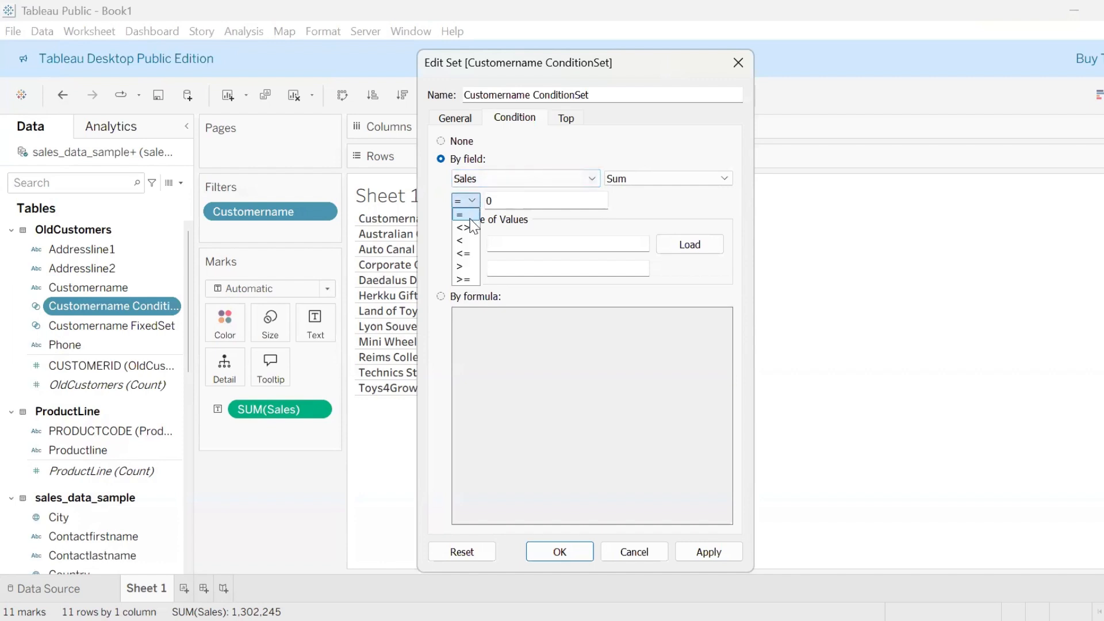
click(469, 269)
double_click(490, 199)
text(1000)
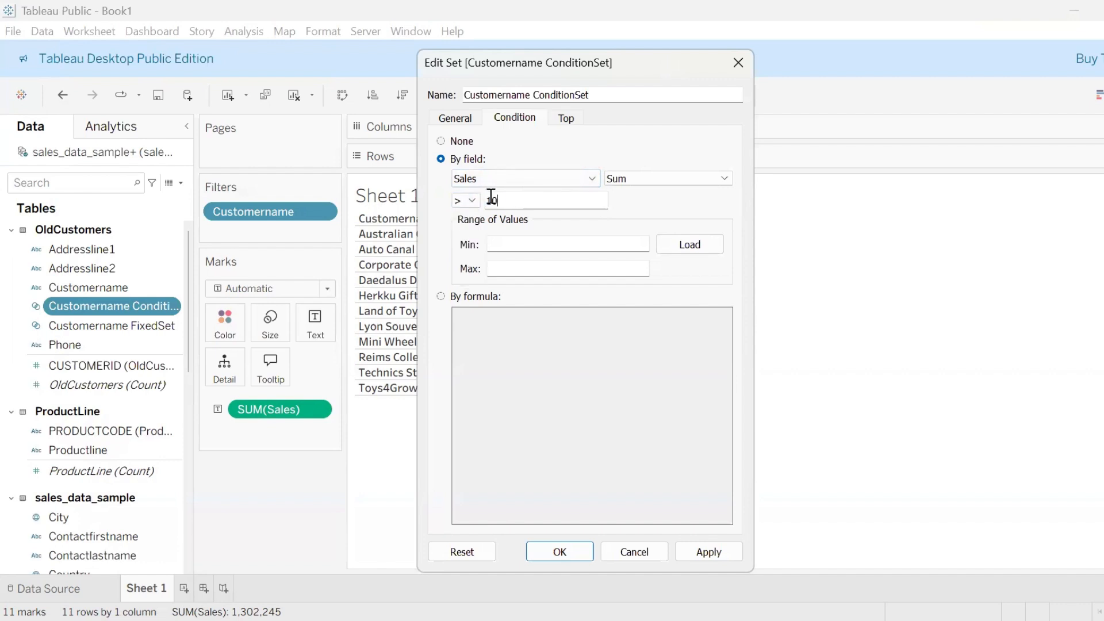
text(00)
click(560, 551)
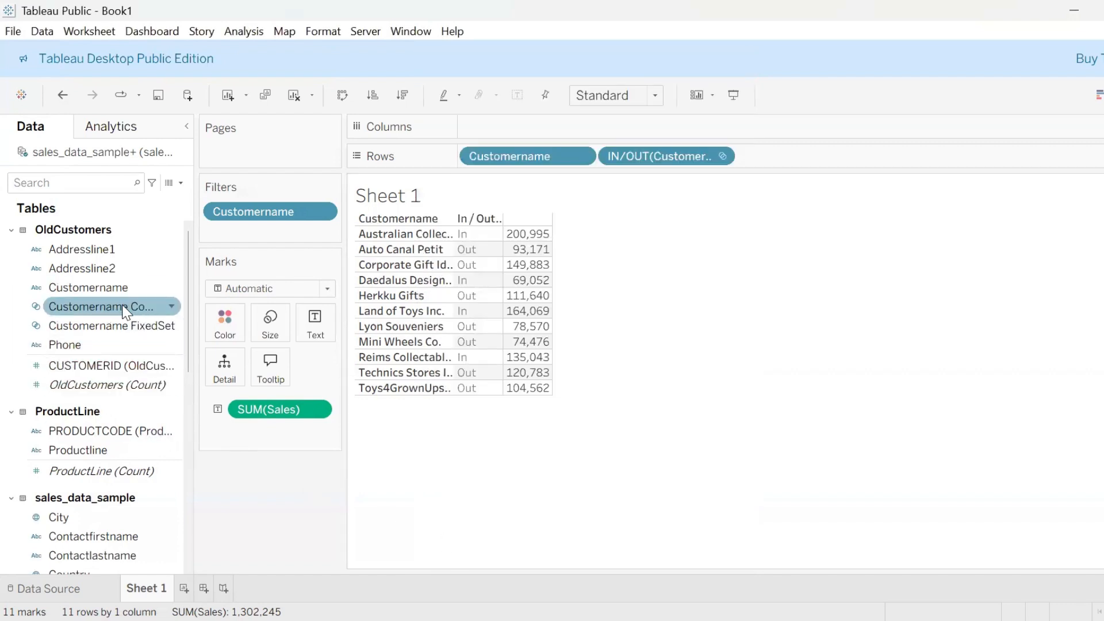
Step: Add the Customername ConditionSet to the rows after the FixedSet's In/Out field
drag(125, 311, 815, 224)
drag(829, 151, 829, 152)
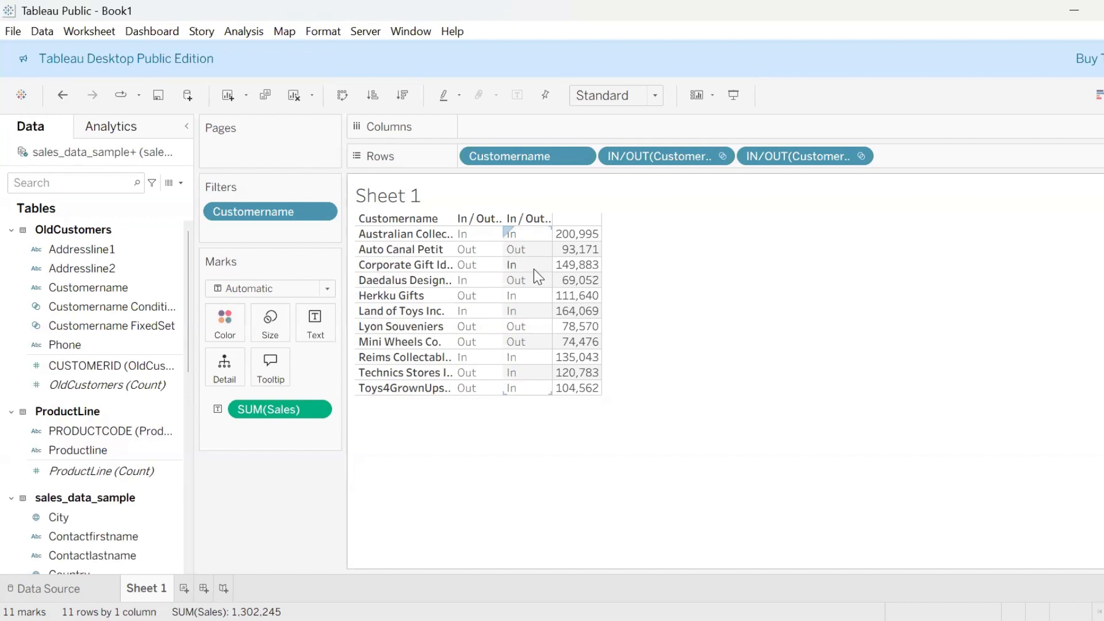
mouse_move(579, 268)
Step: Start a third set from the Customername field, based on ranking and named "Customername RankSet"
click(79, 300)
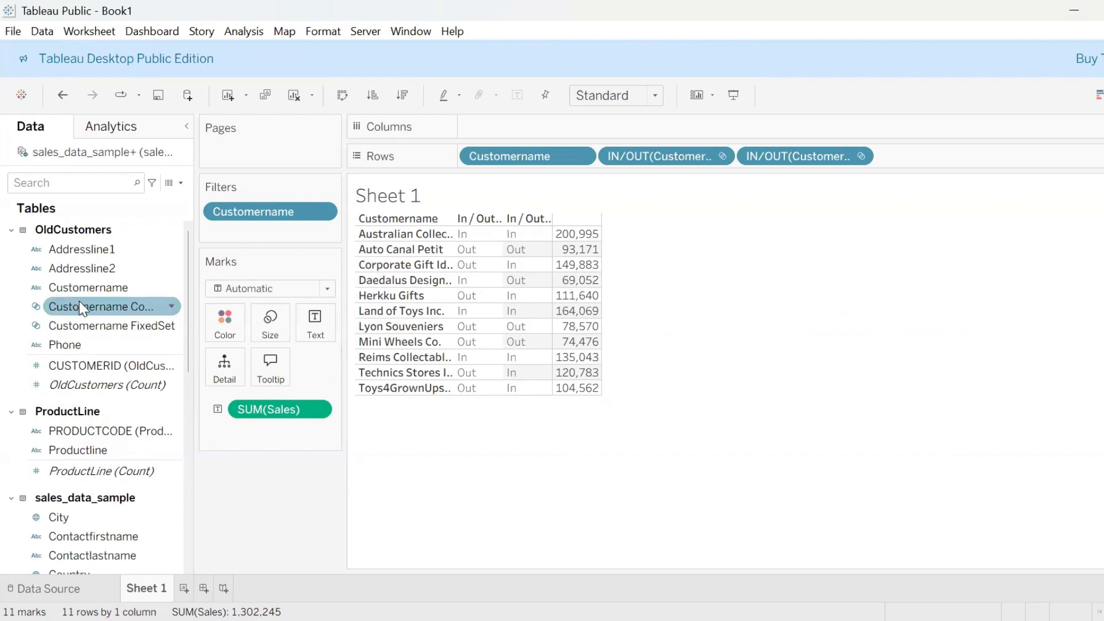
click(85, 287)
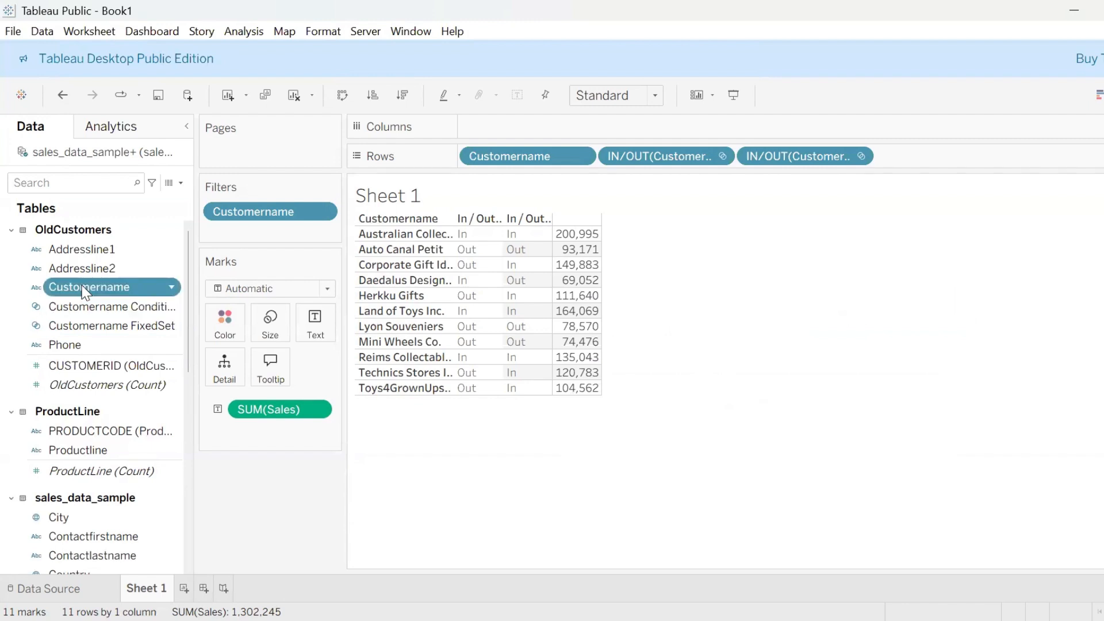
right_click(85, 290)
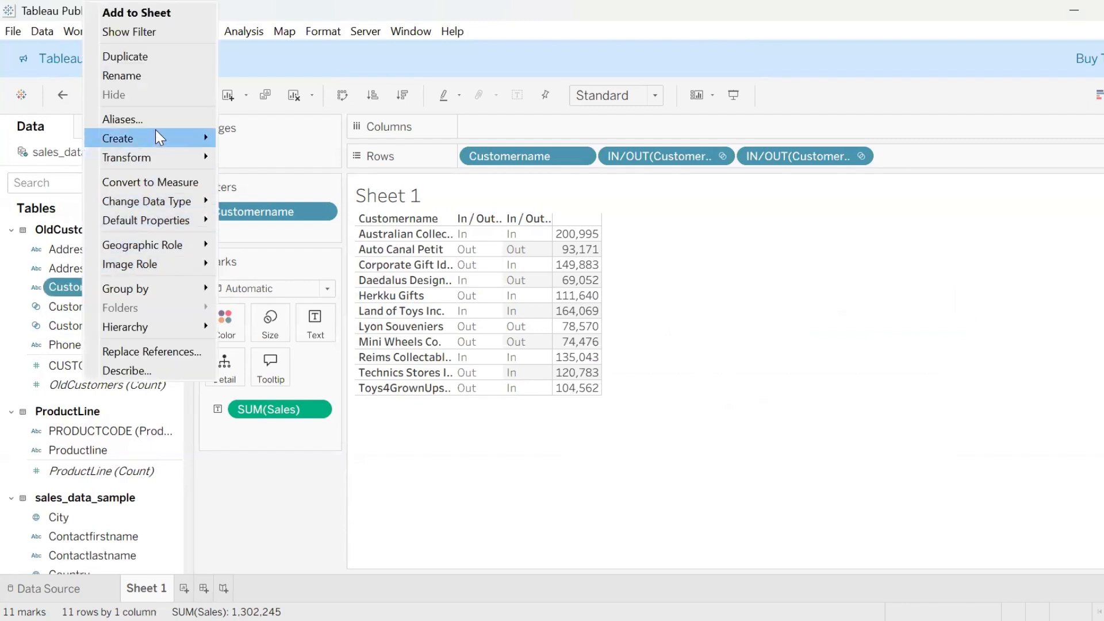
mouse_move(160, 138)
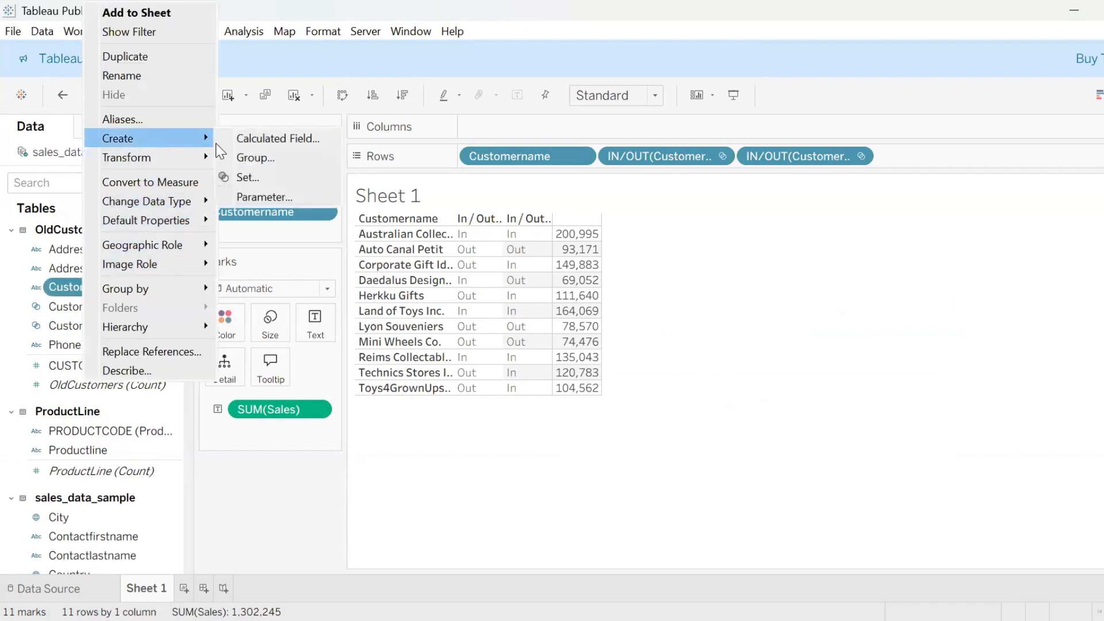
click(247, 178)
click(566, 118)
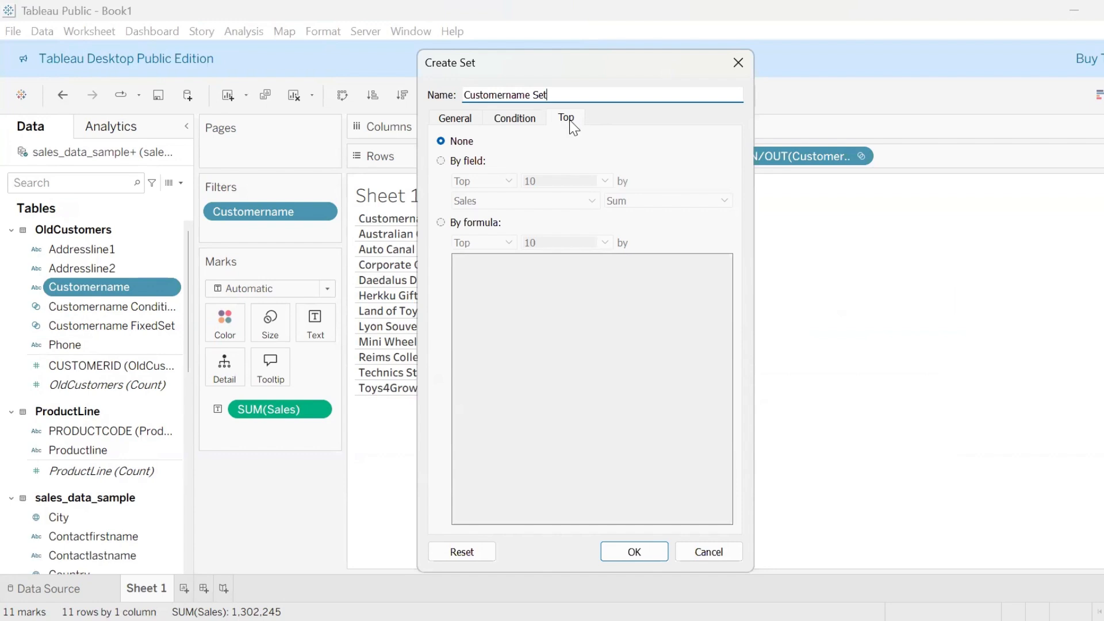
click(536, 92)
text(Rank)
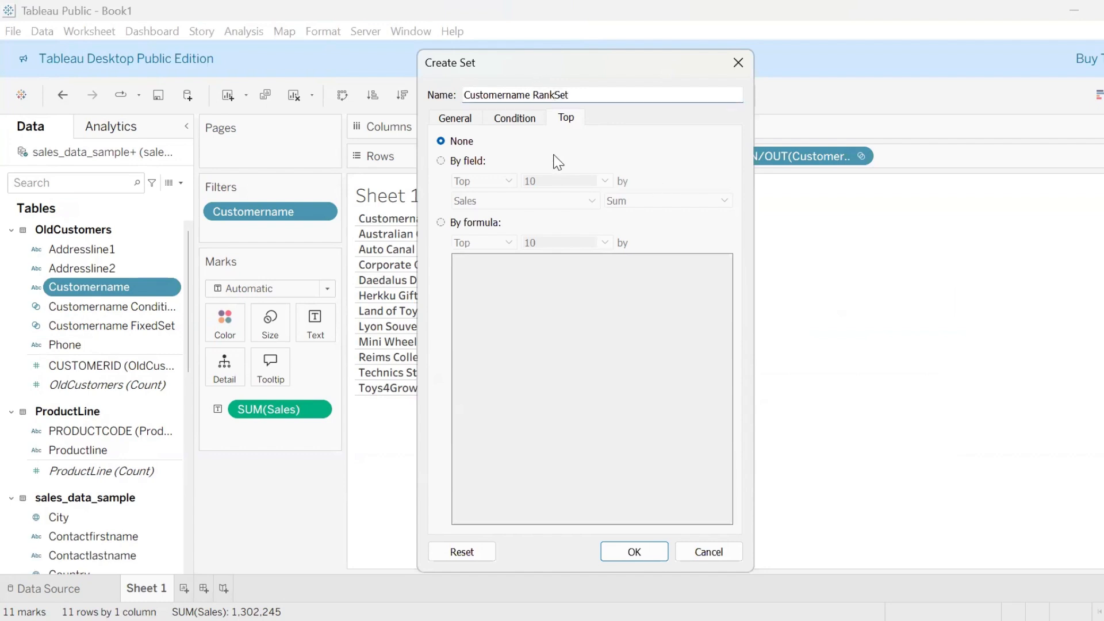
Step: Define the Customername RankSet by field as the top customers by sum of Sales, and add it to the end of the rows
click(441, 161)
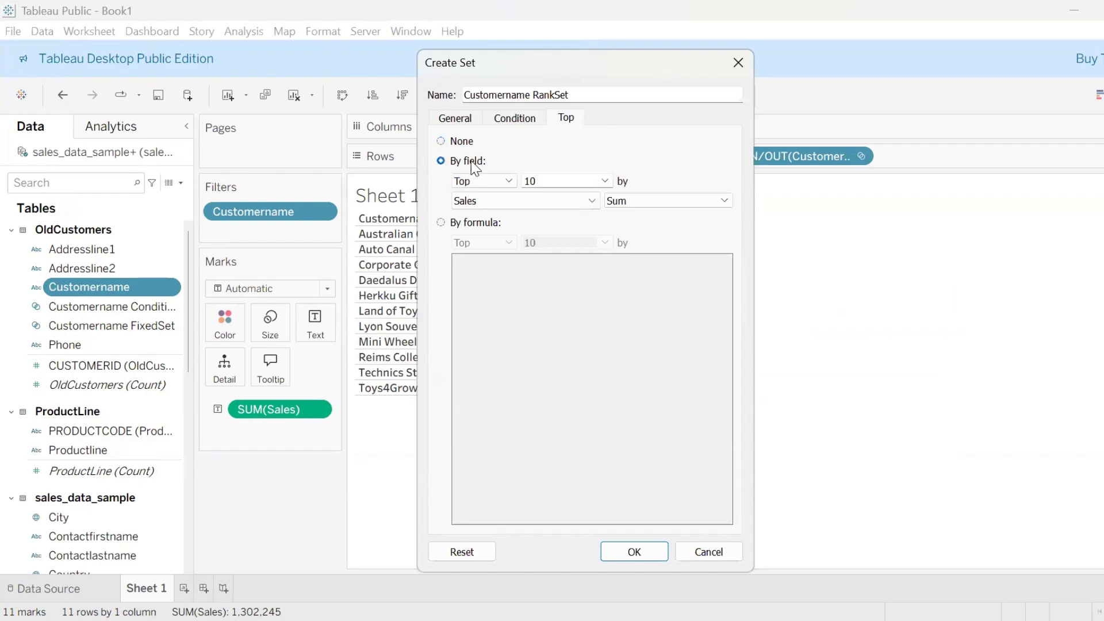
click(477, 183)
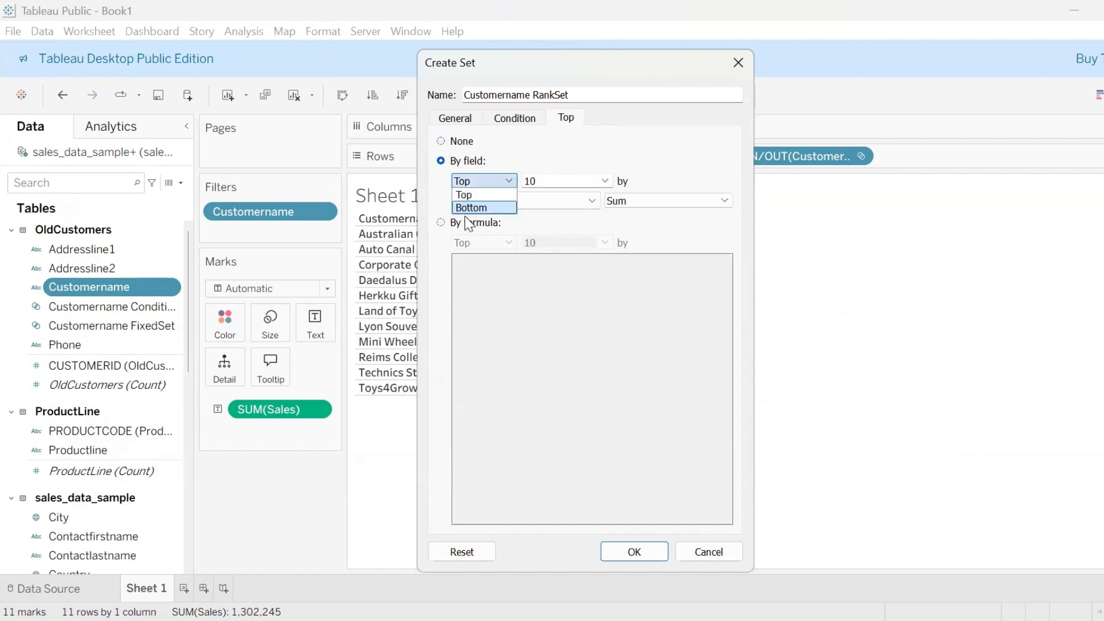
click(547, 182)
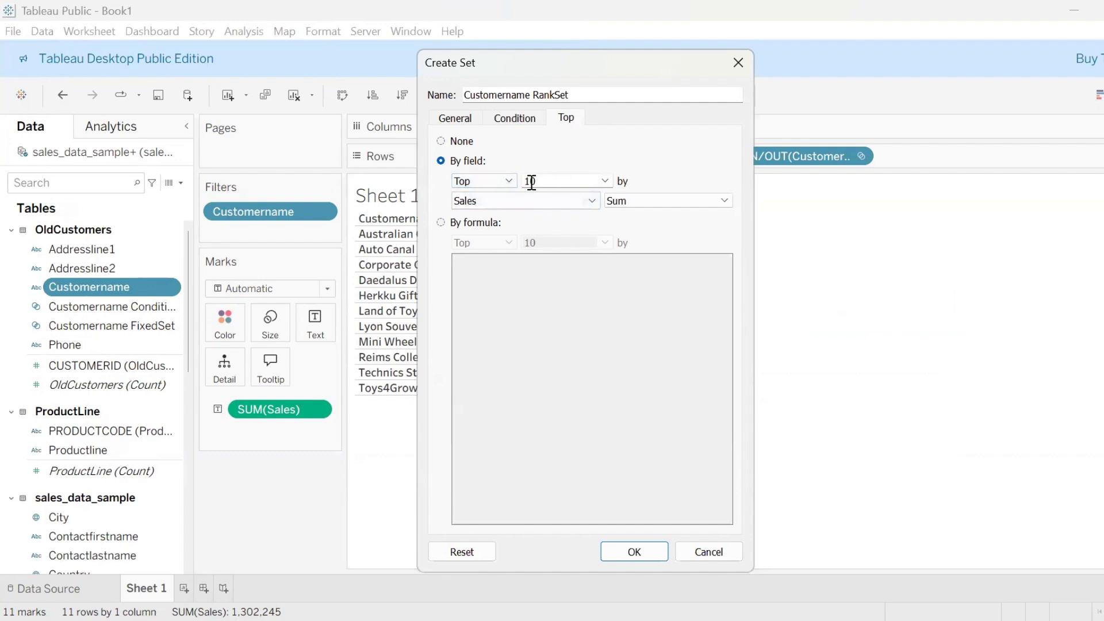
drag(545, 181, 516, 182)
click(632, 555)
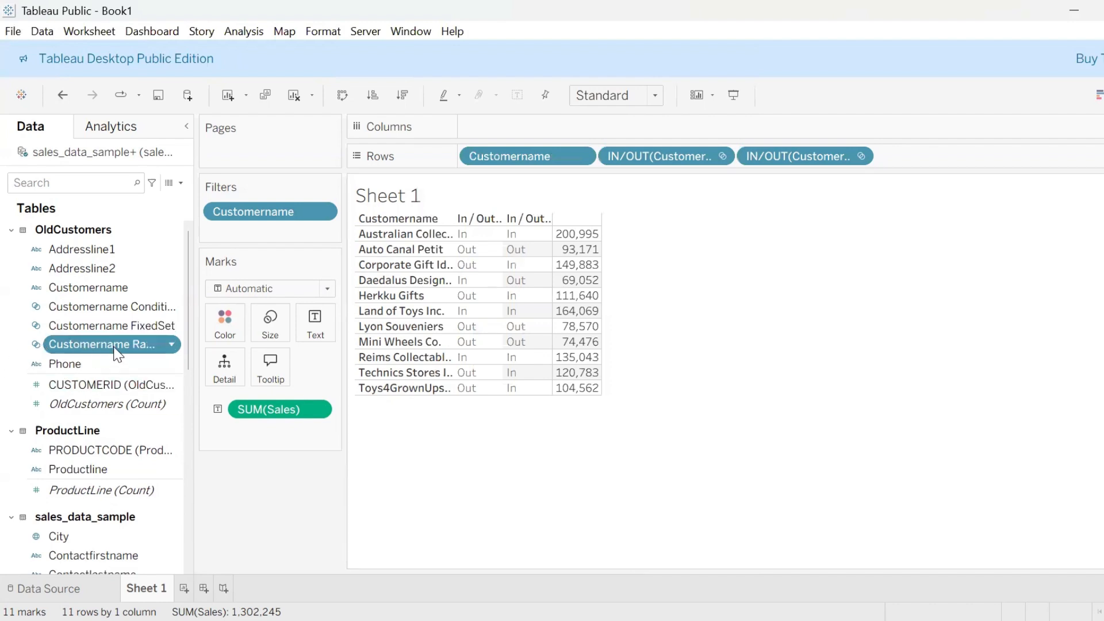
drag(116, 353, 972, 163)
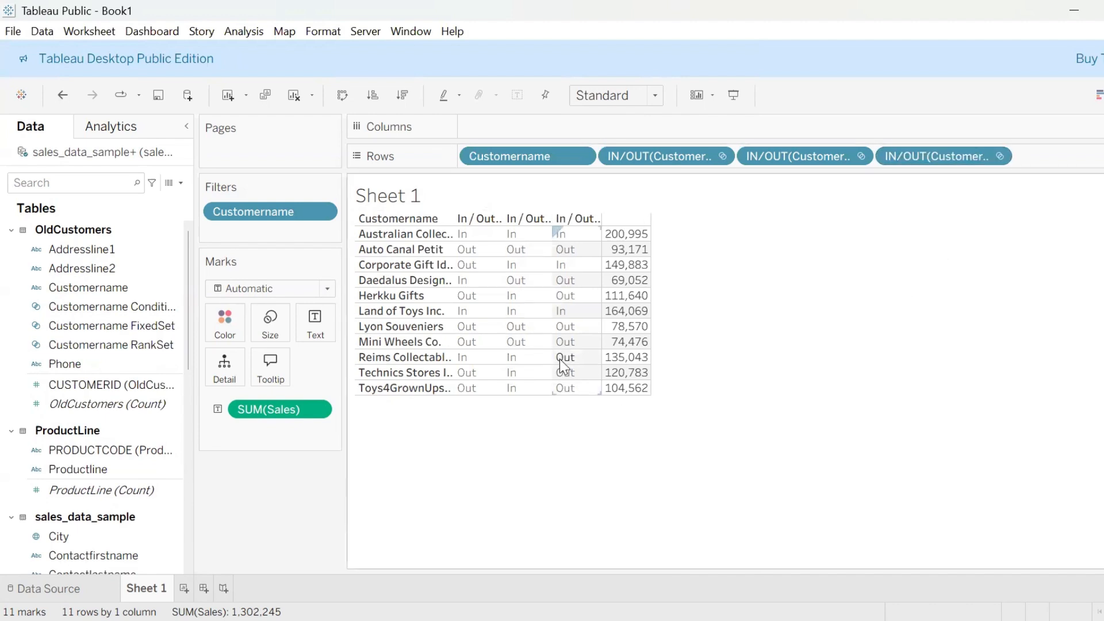
mouse_move(628, 316)
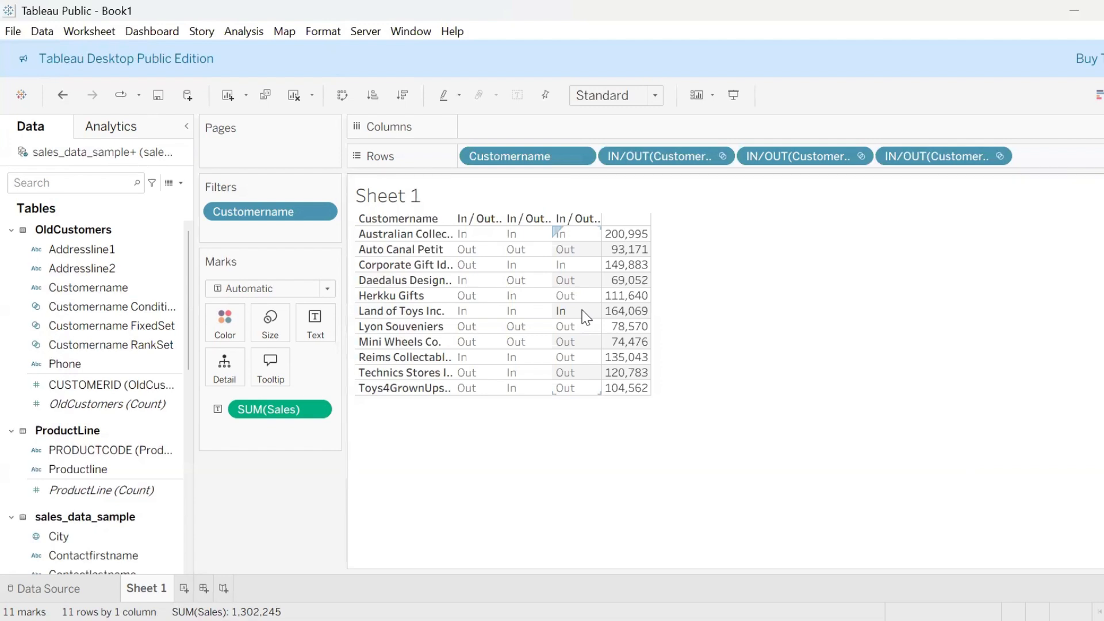
Step: Combine Customername ConditionSet and Customername RankSet into a new set with all members in both sets, and add it to the rows
right_click(77, 307)
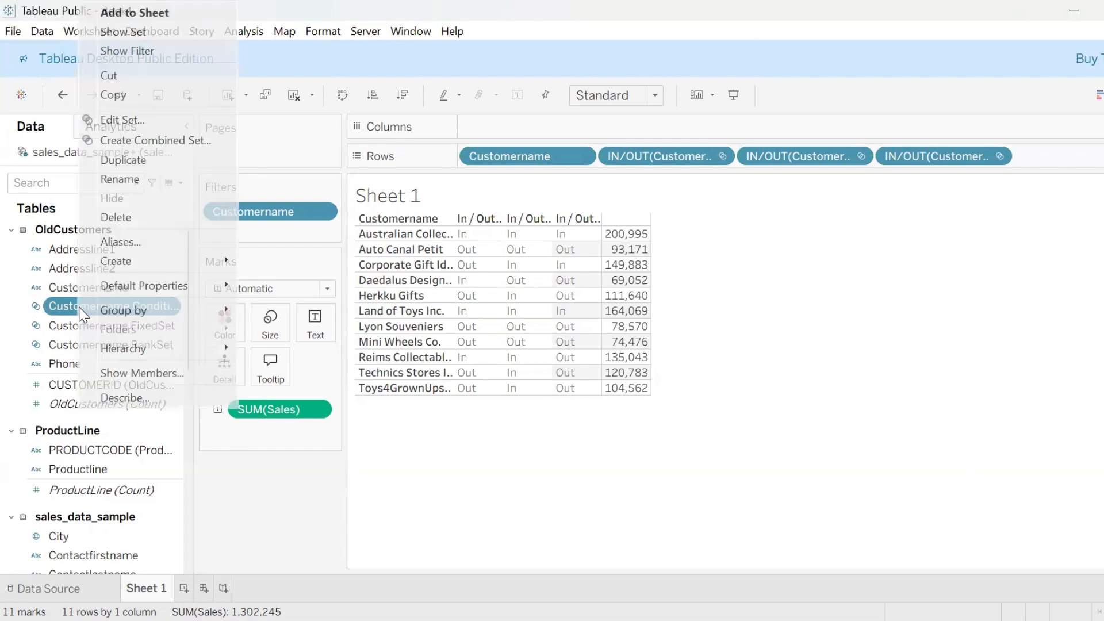
click(190, 141)
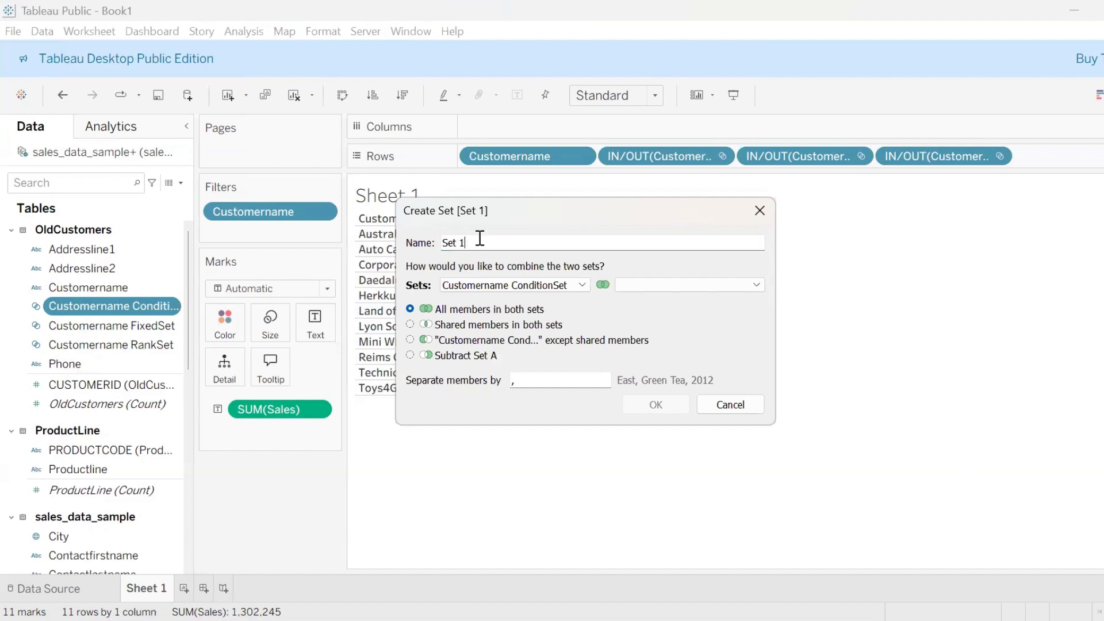
click(583, 286)
click(575, 303)
click(710, 286)
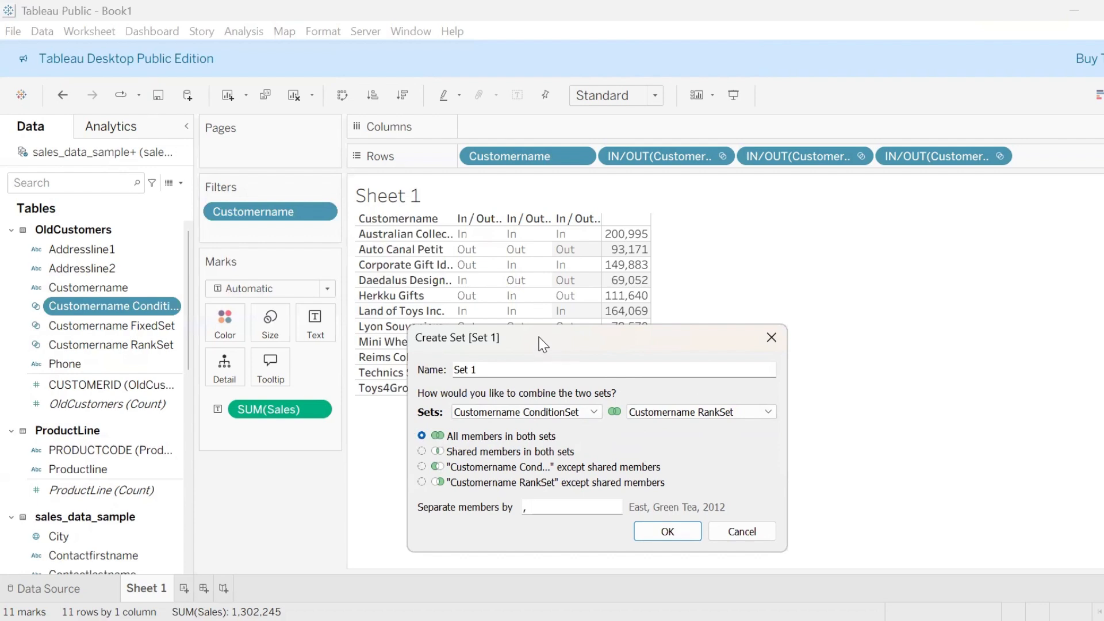
drag(541, 341, 511, 188)
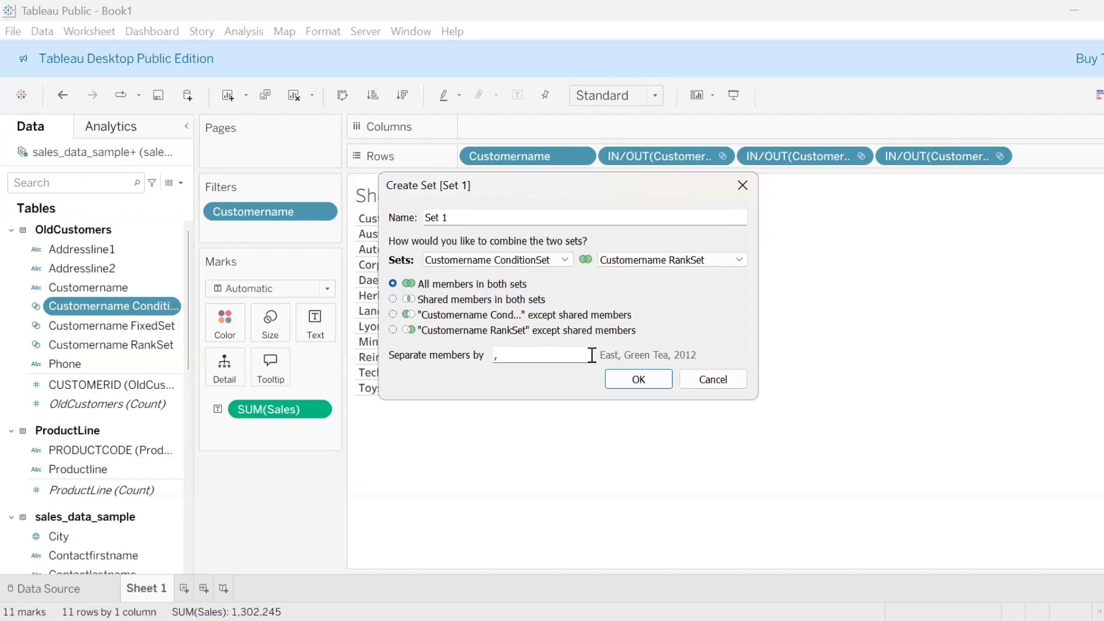
click(638, 383)
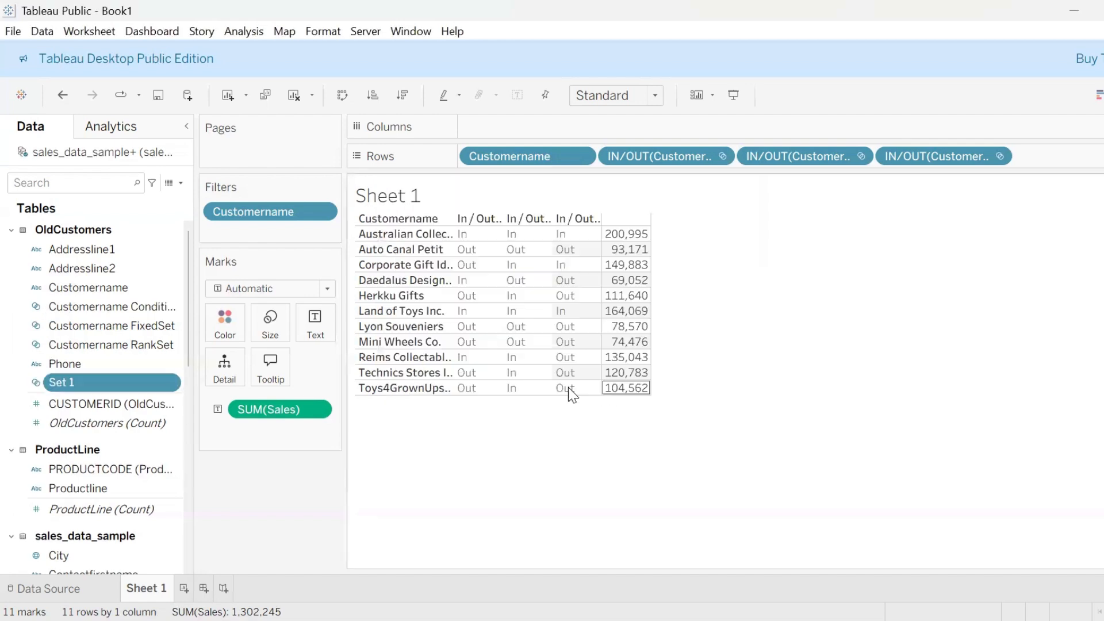
drag(70, 379, 1041, 148)
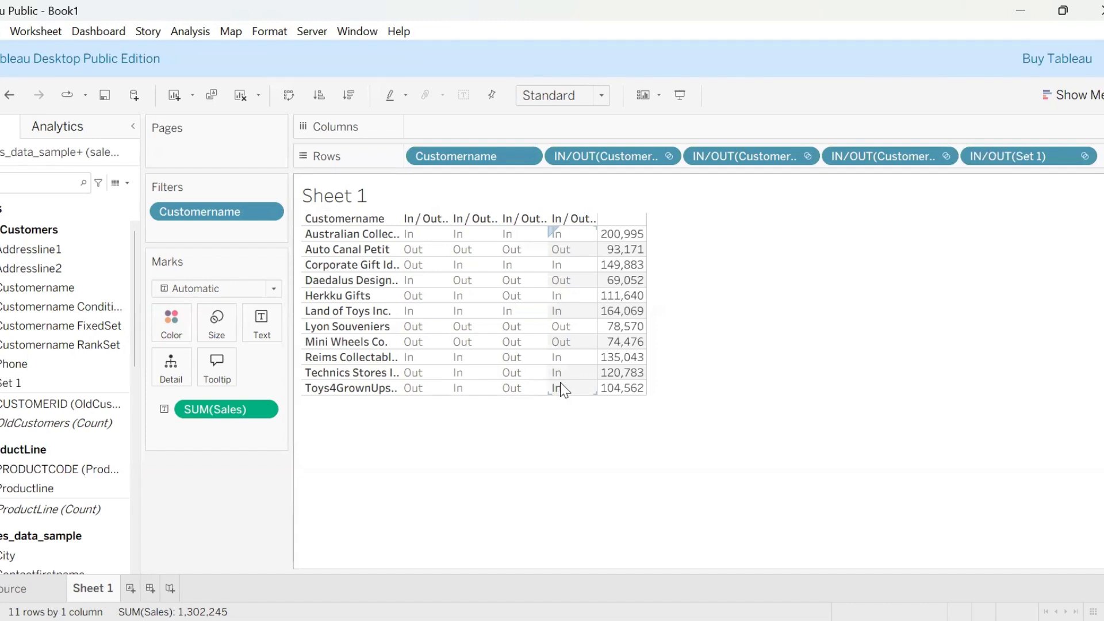
Step: Edit the combined set to contain only the shared members in both sets
click(1084, 156)
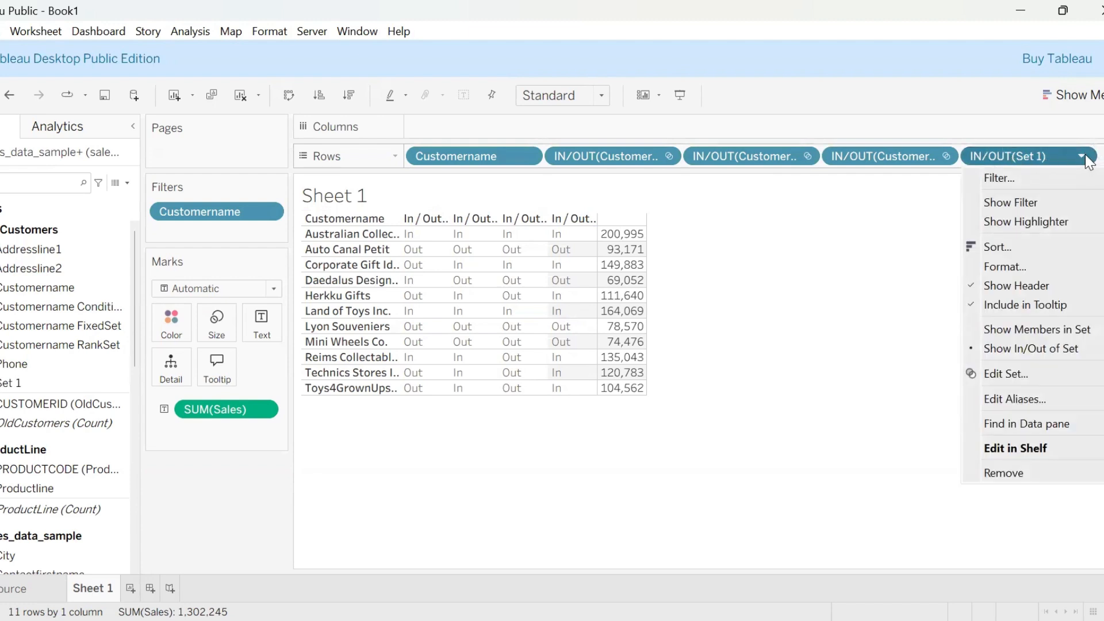
click(999, 374)
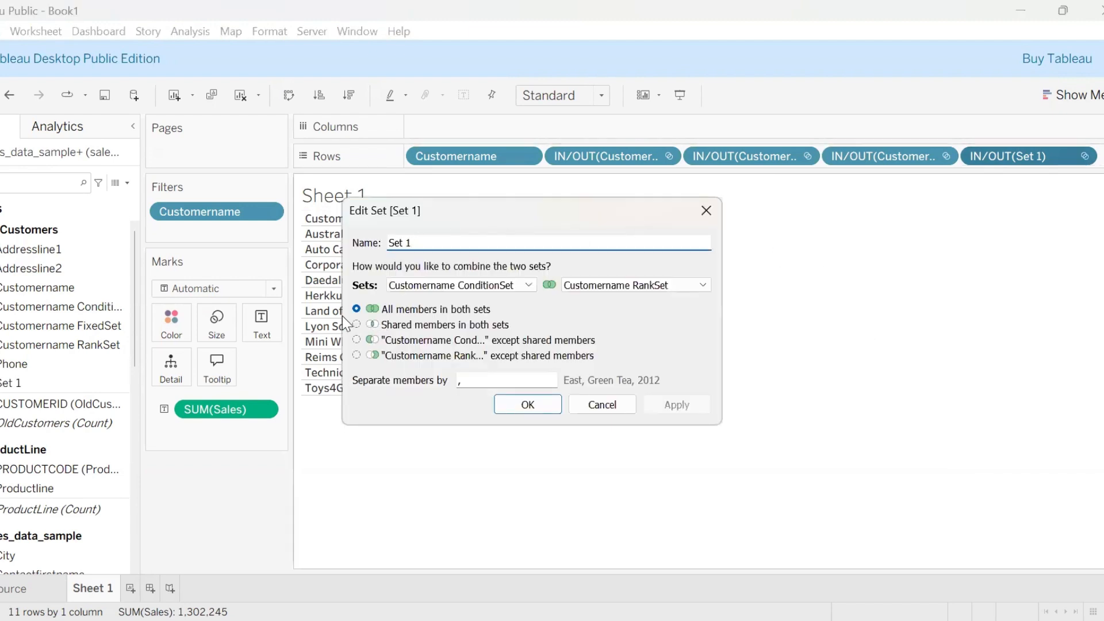
click(356, 325)
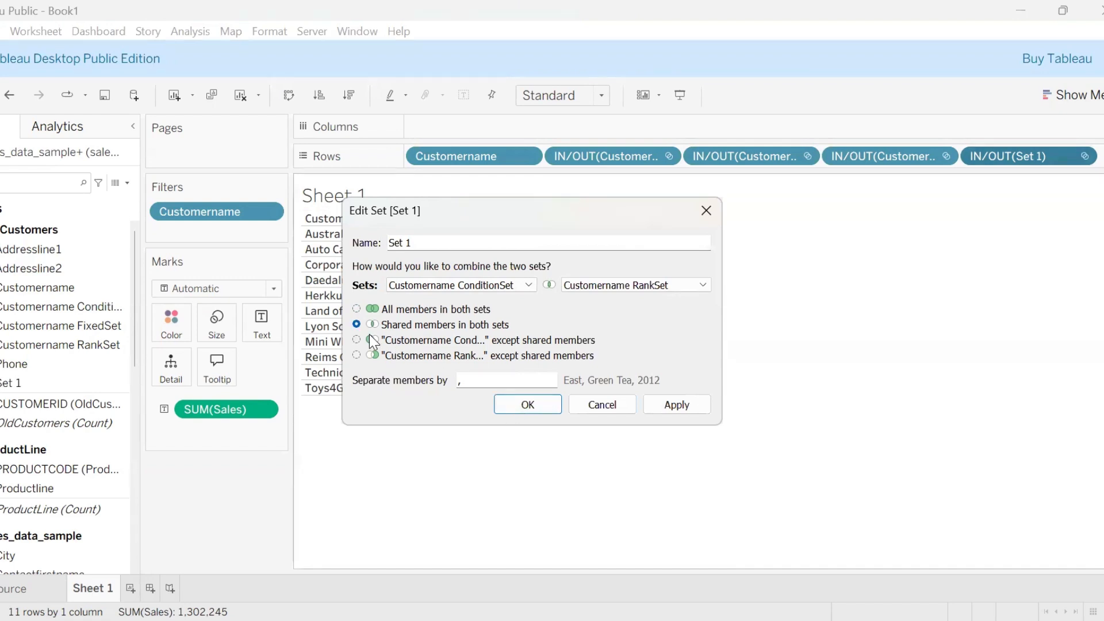
click(526, 409)
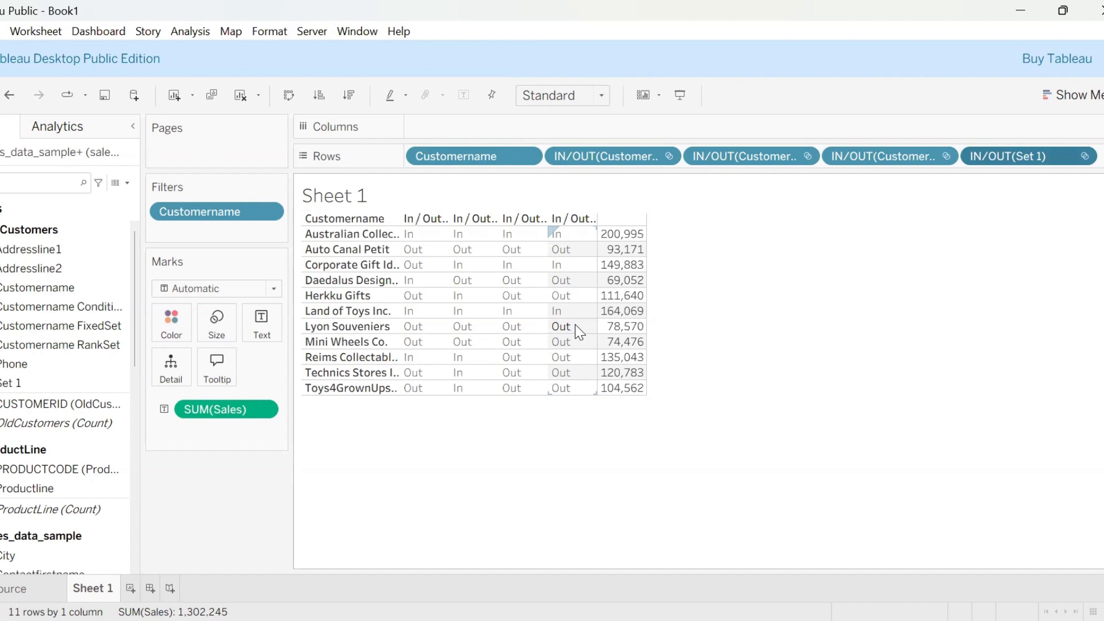
Step: Edit the combined set to contain the Customername ConditionSet members except the shared members
click(1082, 157)
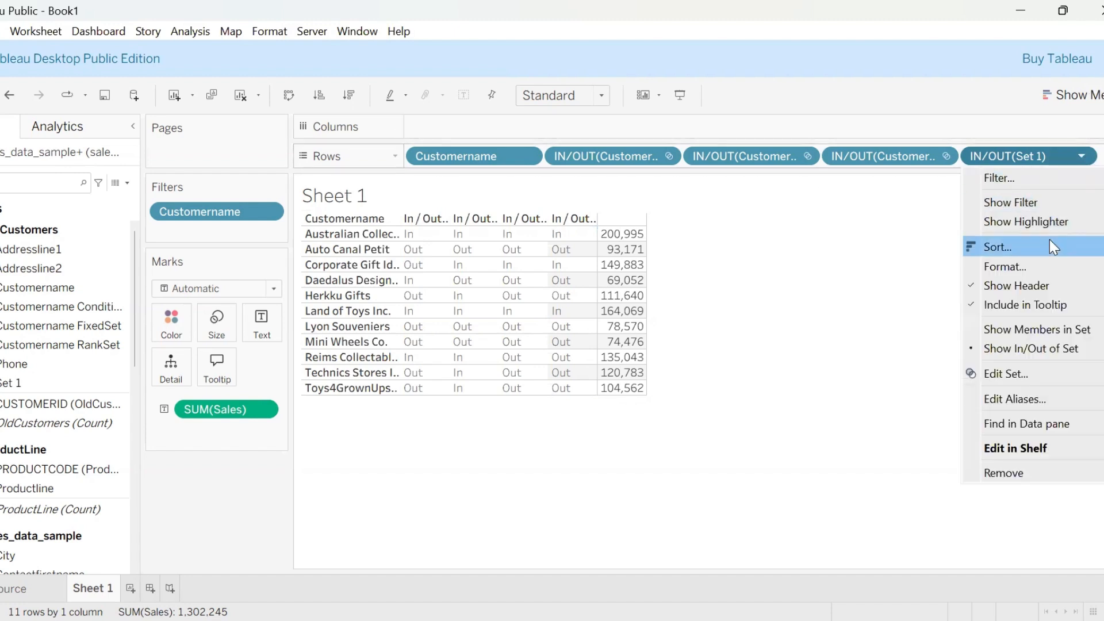
click(1012, 374)
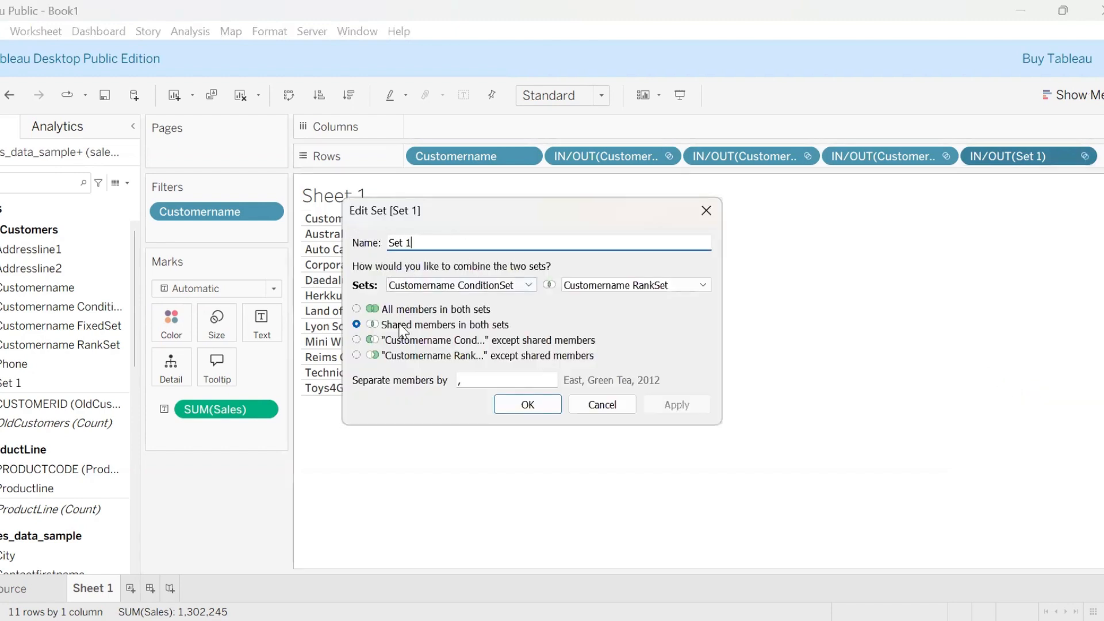
click(358, 338)
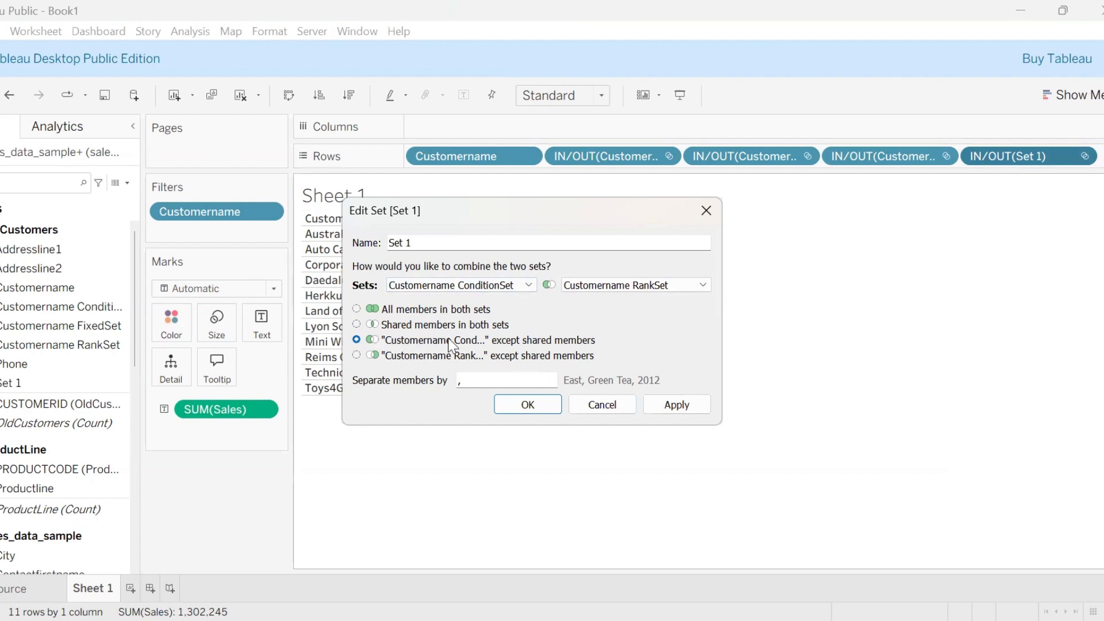
click(533, 401)
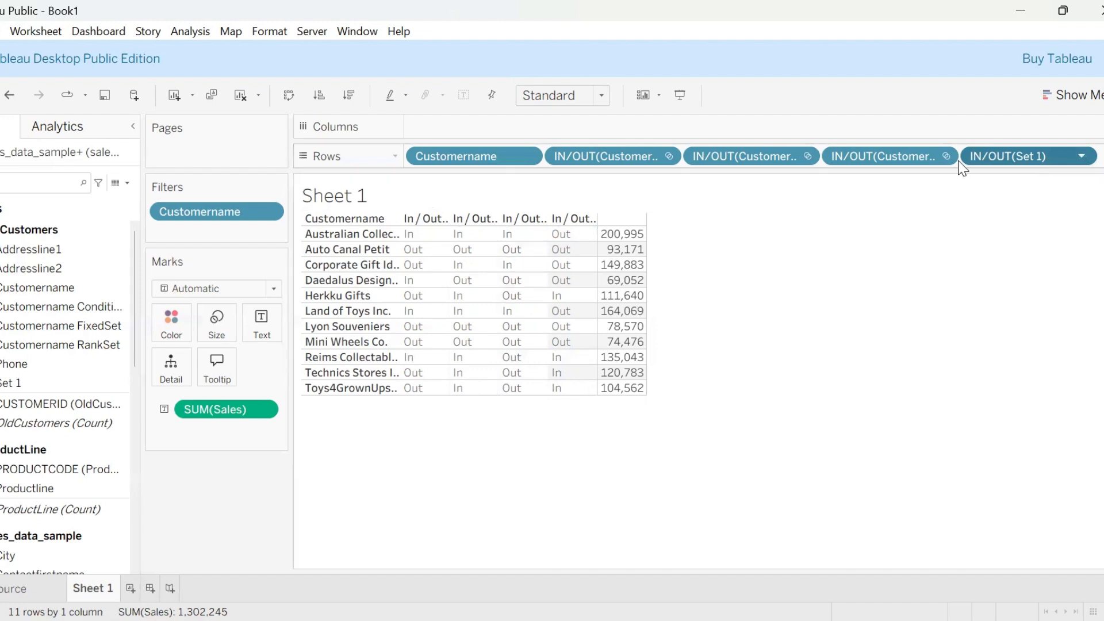
Step: Edit the combined set to contain the Customername RankSet members except the shared members
click(1084, 158)
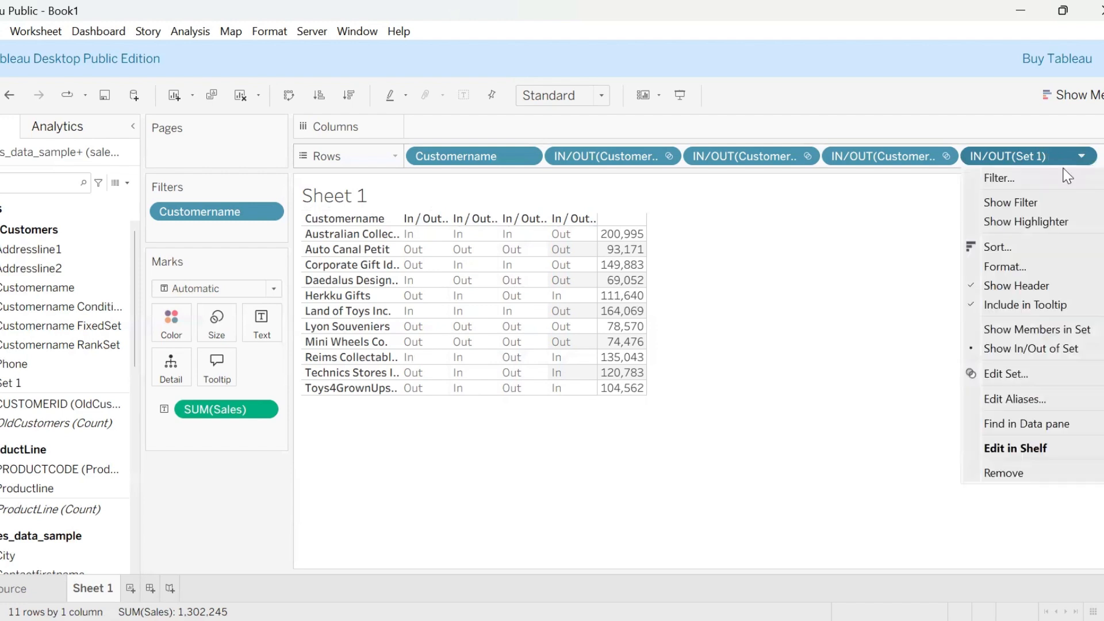
click(1012, 374)
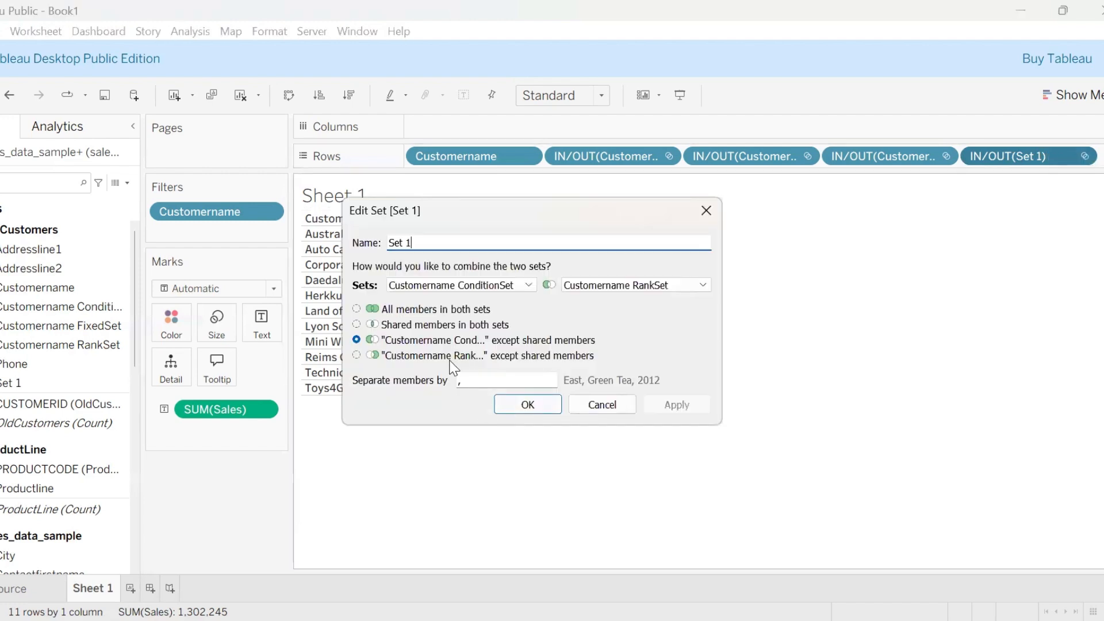
click(356, 356)
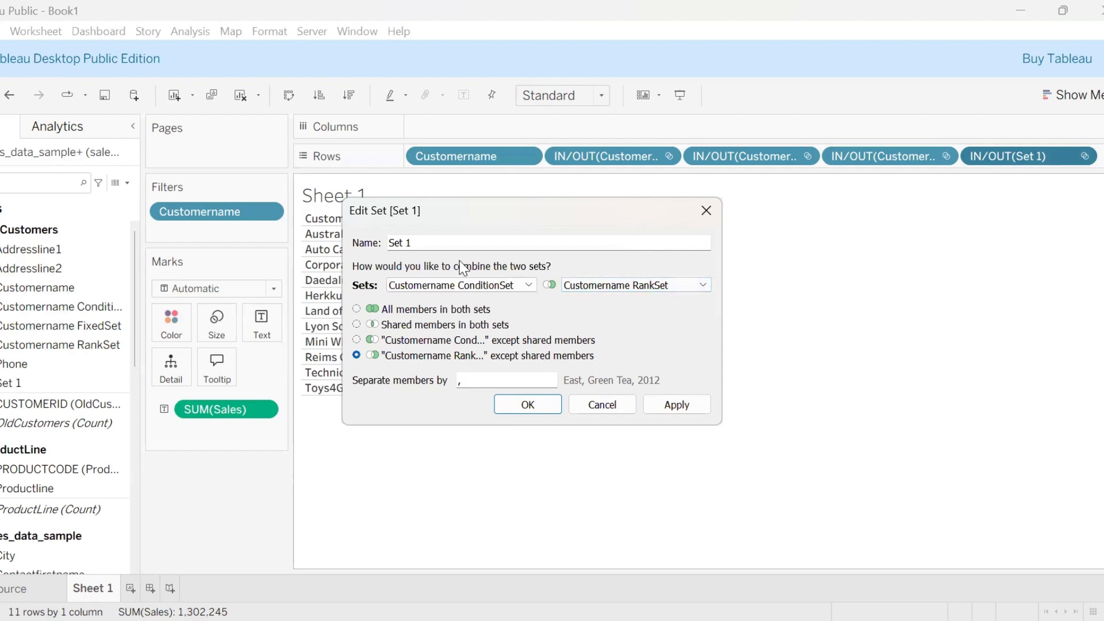
click(527, 405)
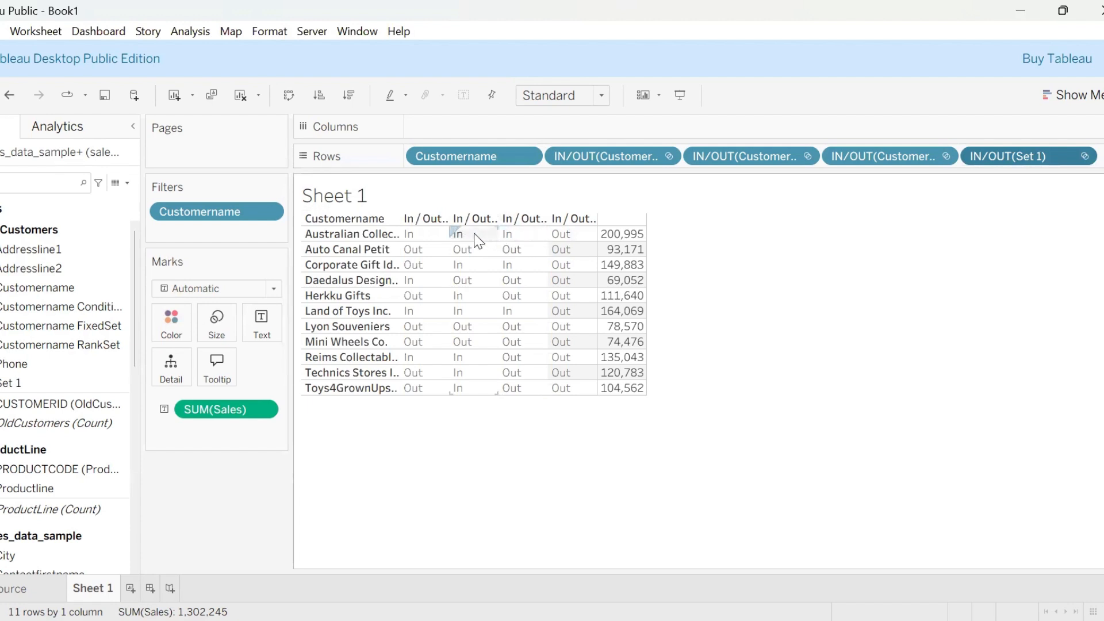
Step: Filter the sheet to keep only the Out members of the combined set
click(557, 233)
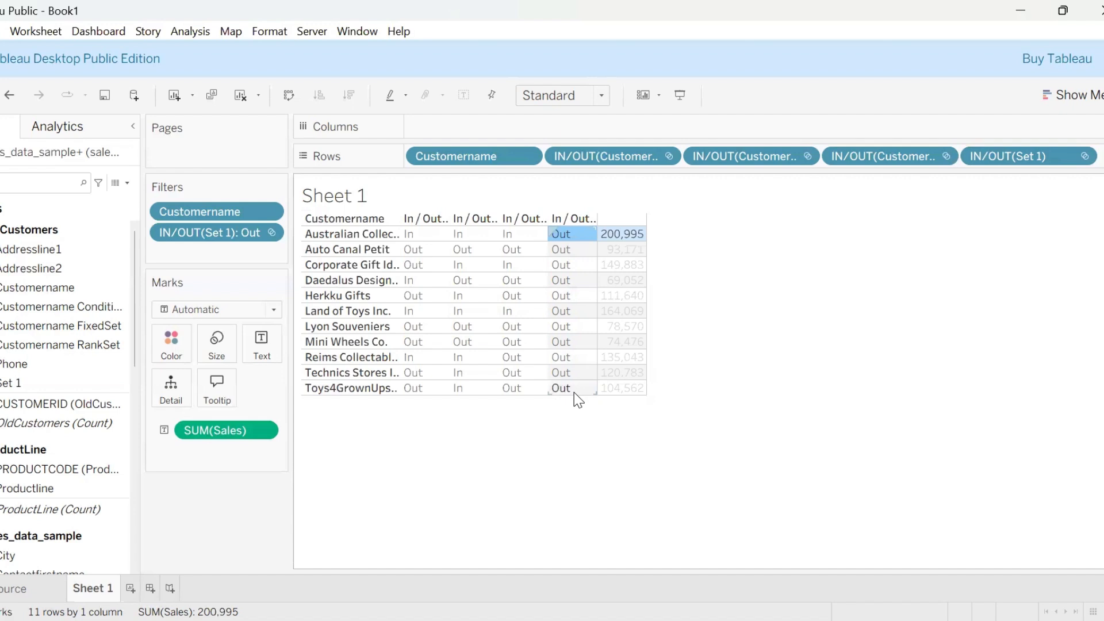
click(769, 358)
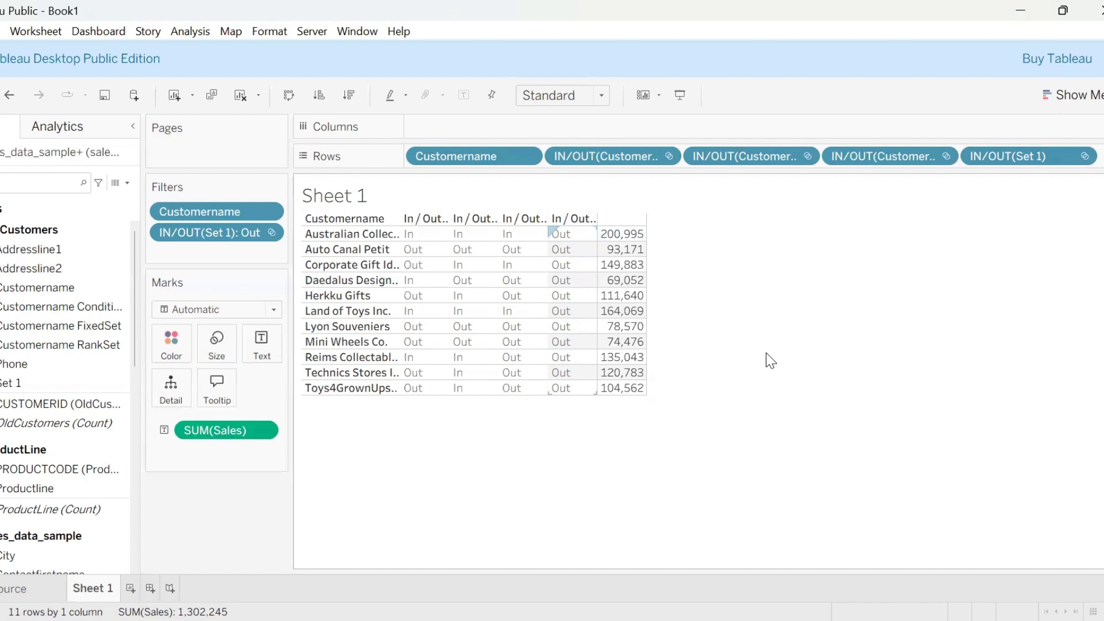
click(1082, 157)
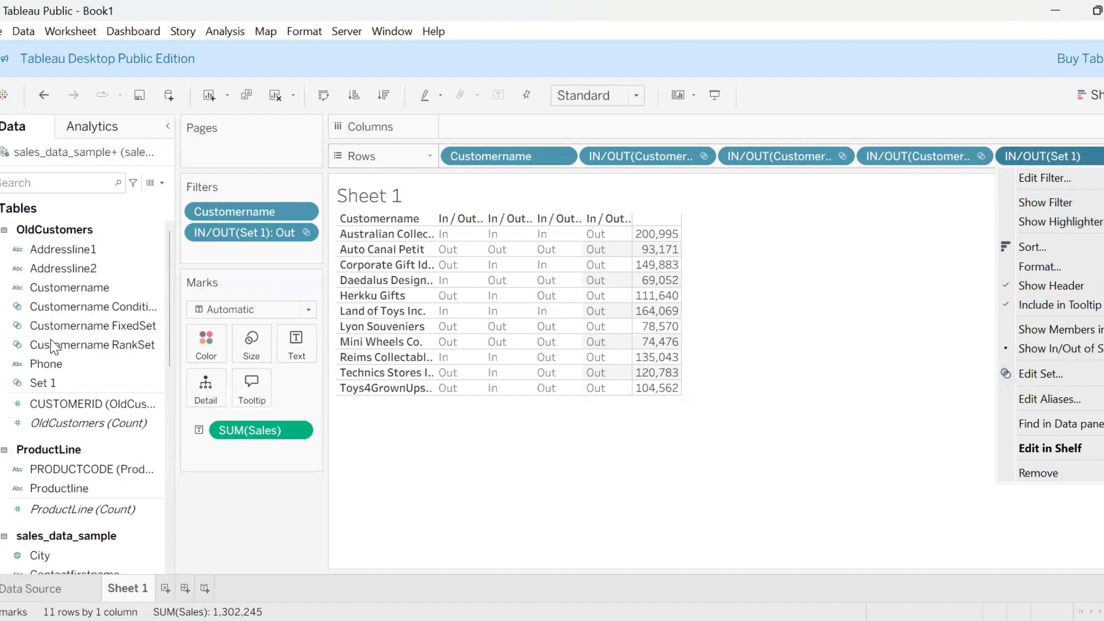
click(53, 345)
right_click(54, 345)
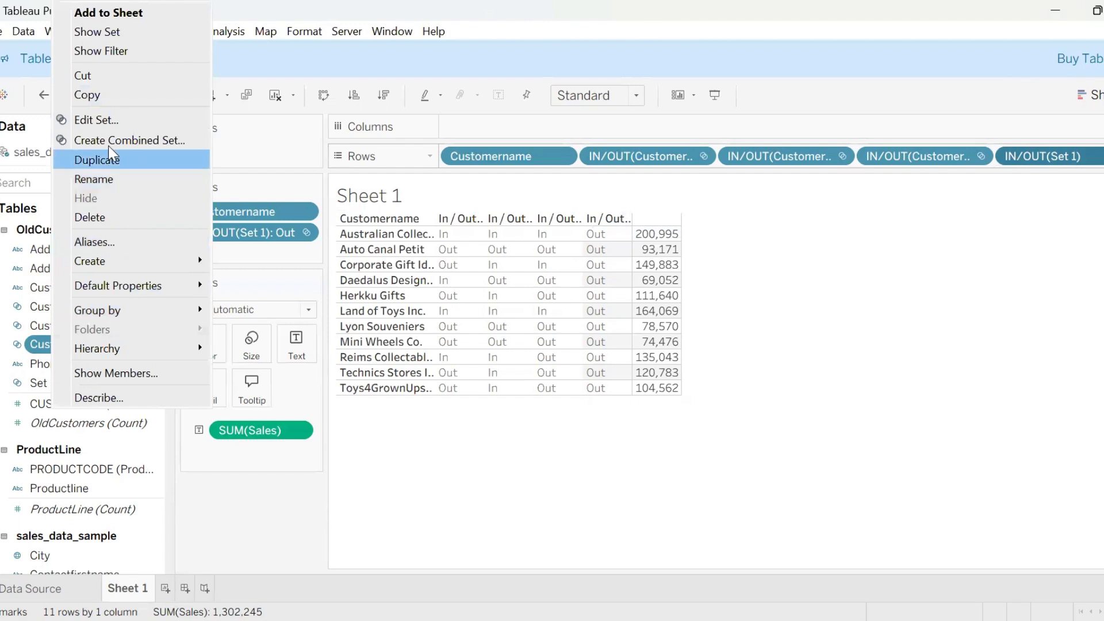
click(115, 118)
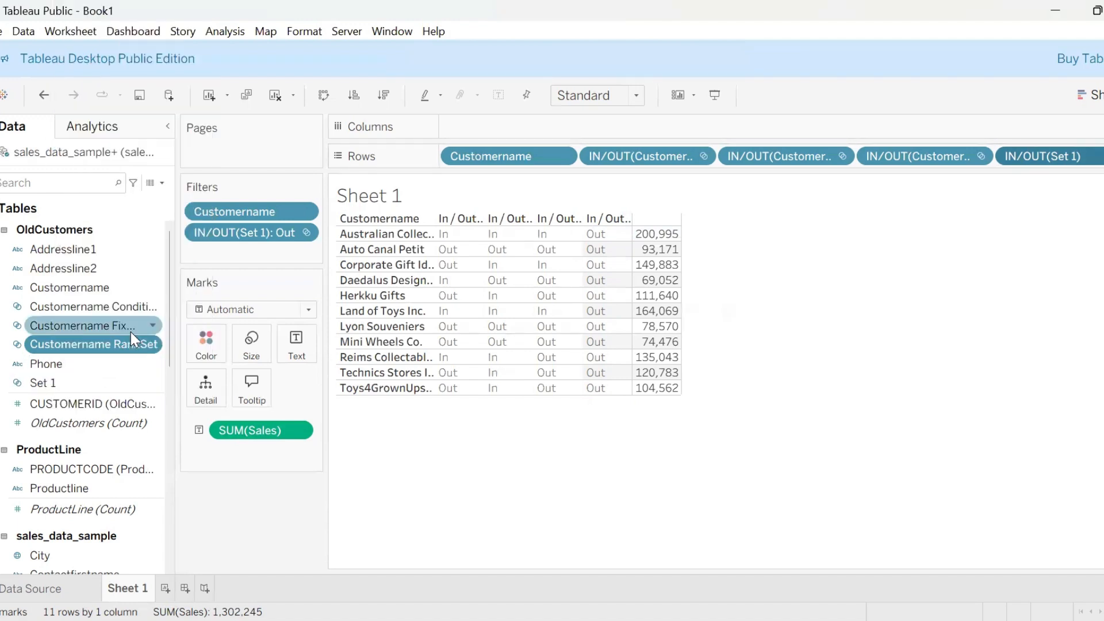
right_click(109, 345)
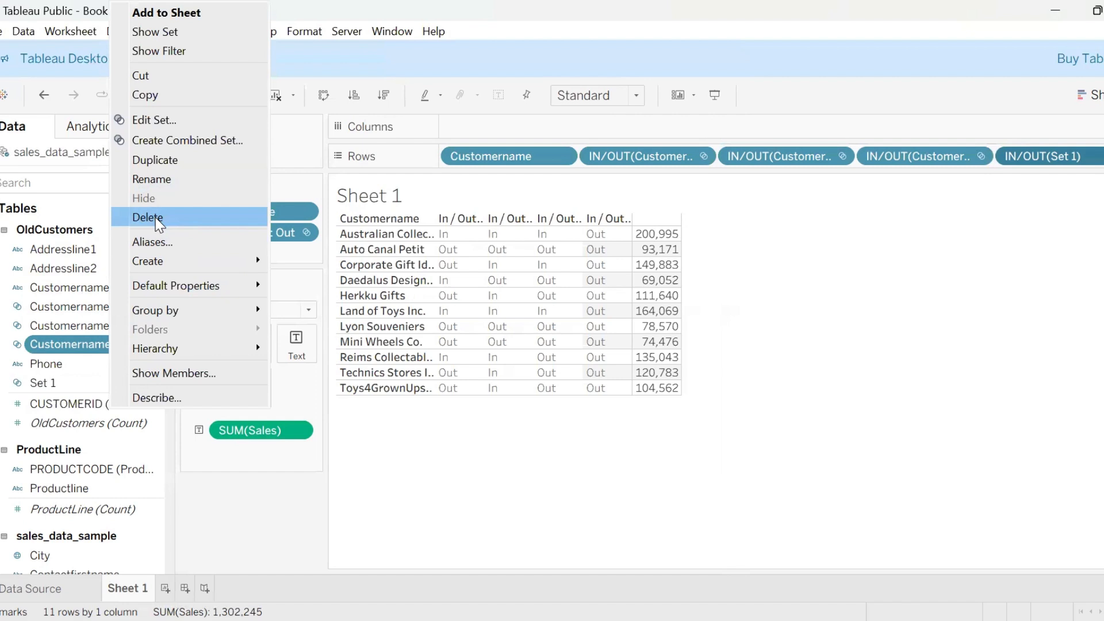
click(100, 361)
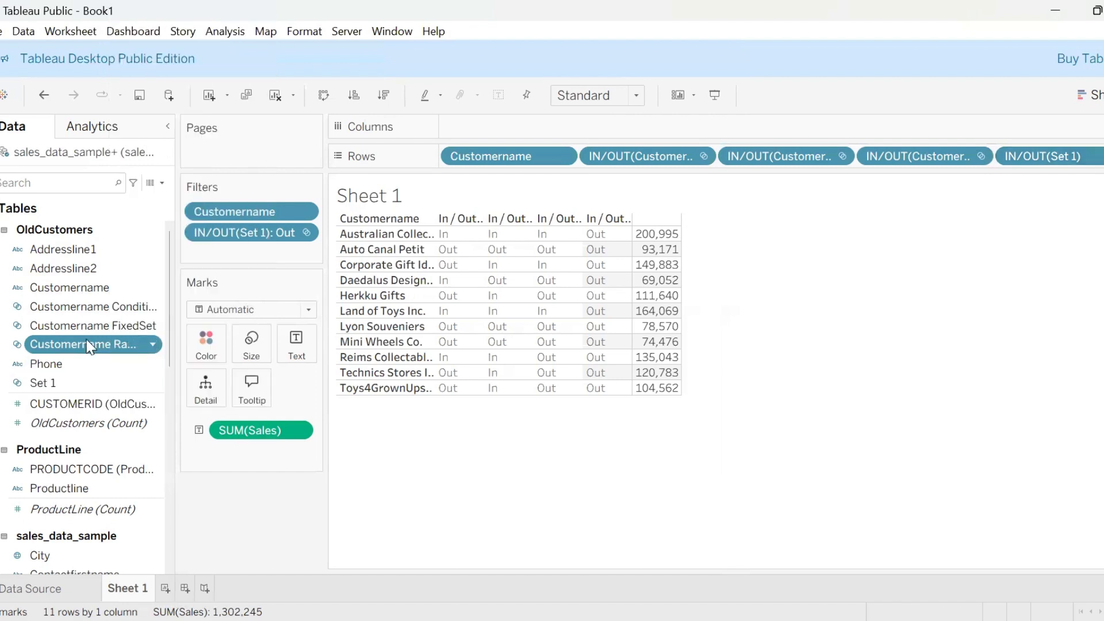
Step: Add the Customername FixedSet to the end of the rows once more
double_click(66, 322)
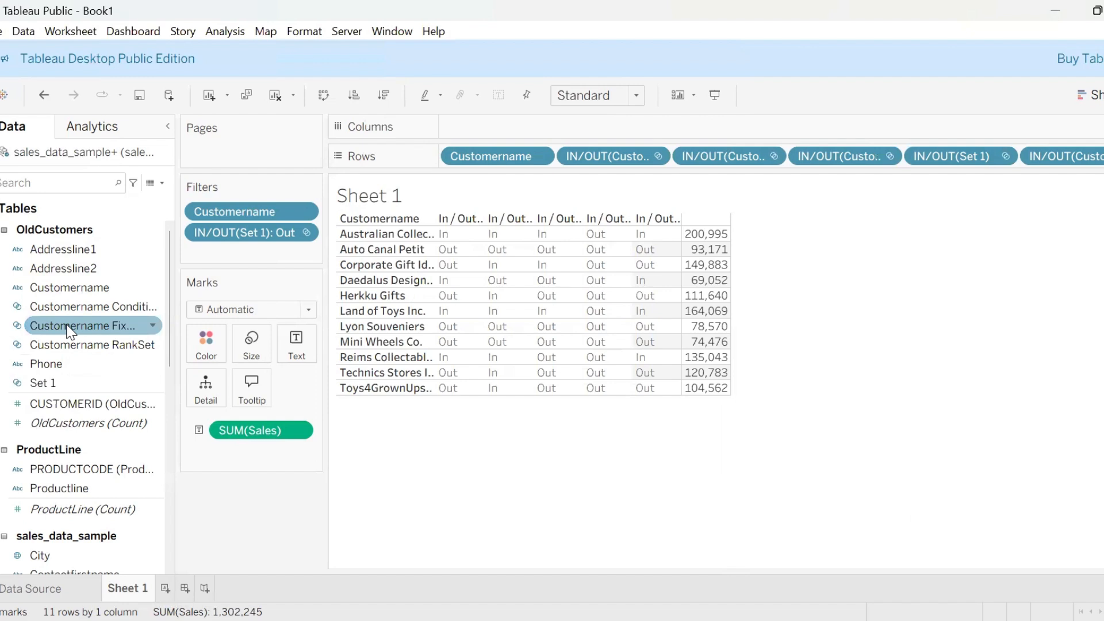
right_click(68, 330)
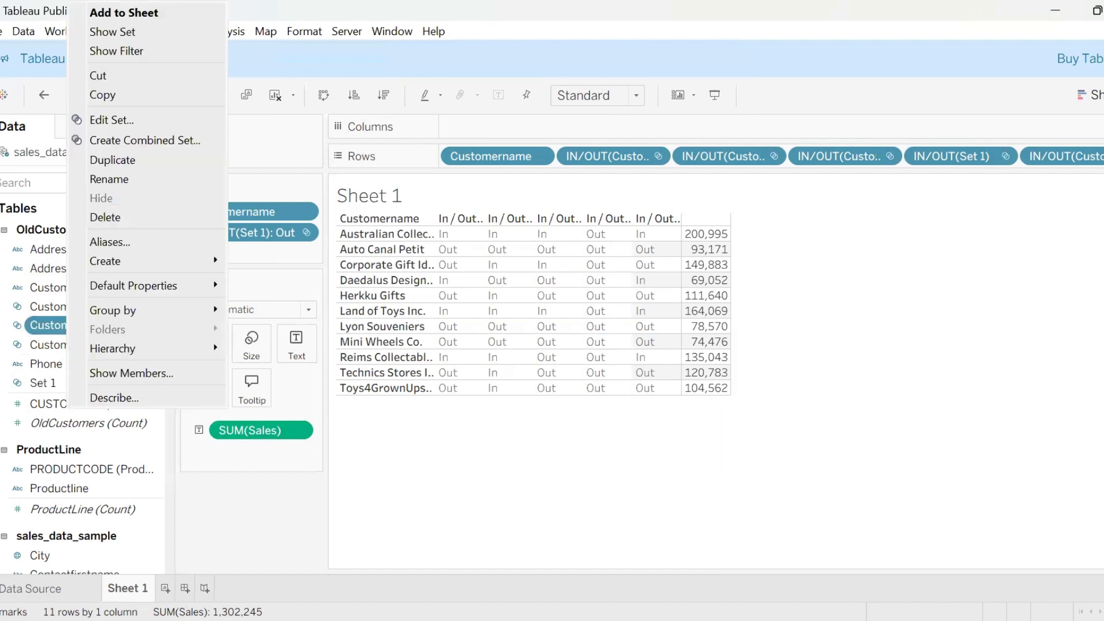
click(52, 287)
Step: Delete the Customername ConditionSet, Customername FixedSet and combined Set 1 from the data source fields
click(96, 318)
ctrl+click(74, 306)
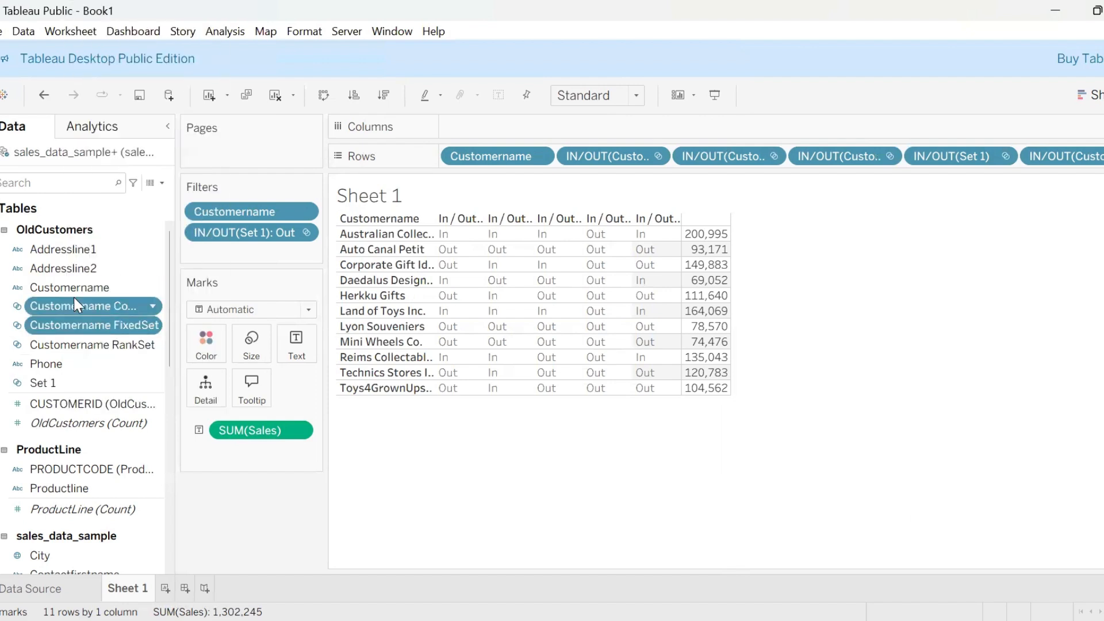
ctrl+click(44, 383)
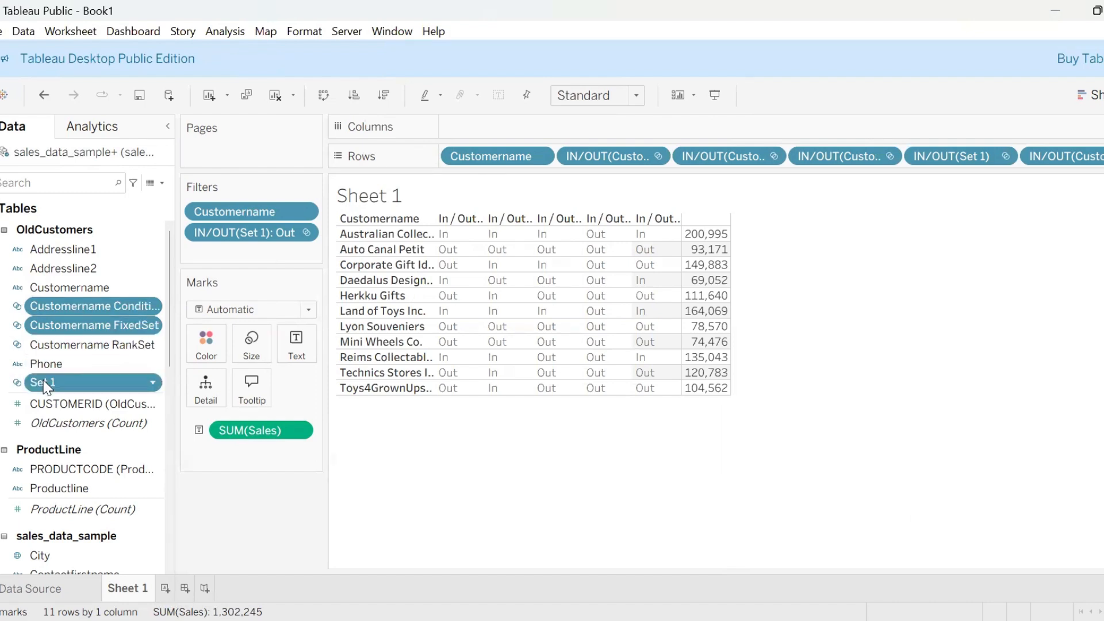
right_click(44, 383)
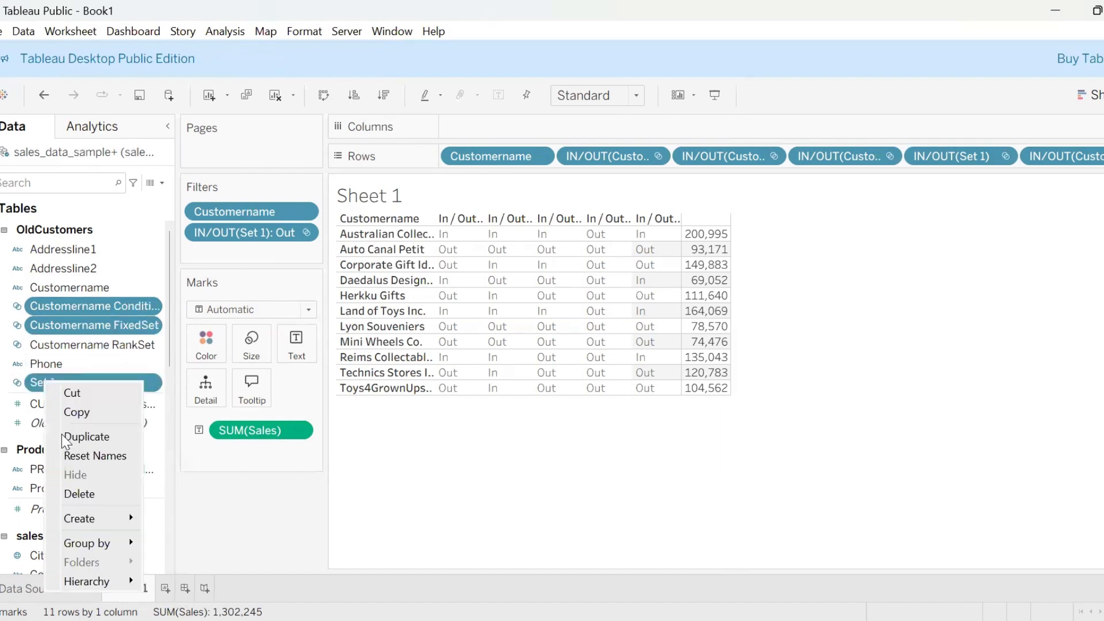
click(92, 494)
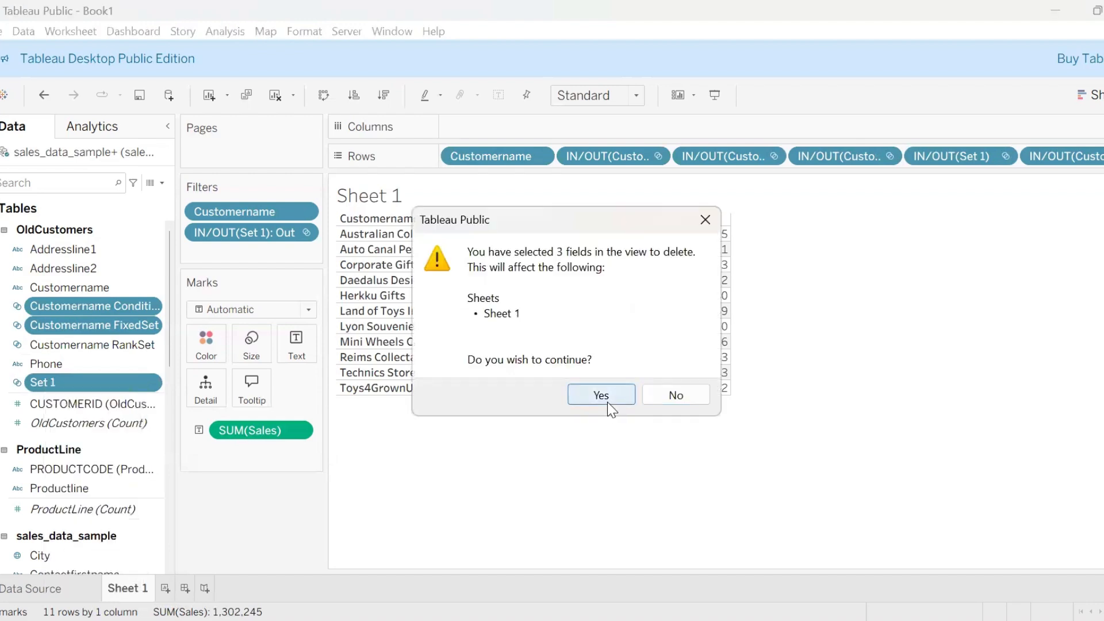
click(601, 395)
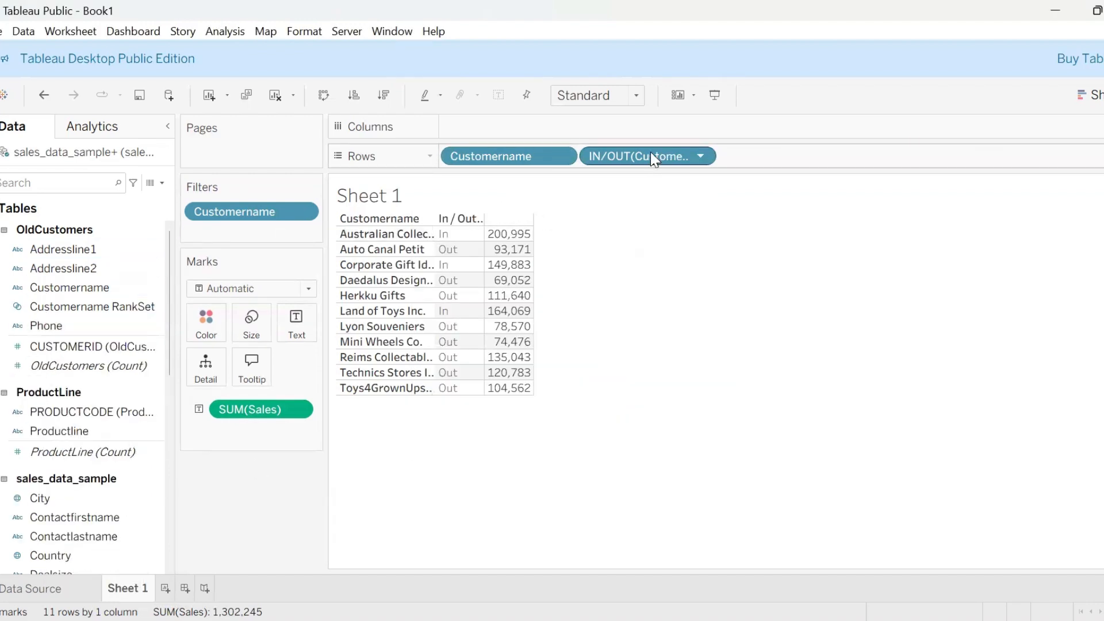
Step: Clear the remaining fields from the rows and plot Sales on columns against Quantityordered on rows
drag(644, 151, 143, 264)
drag(511, 156, 29, 338)
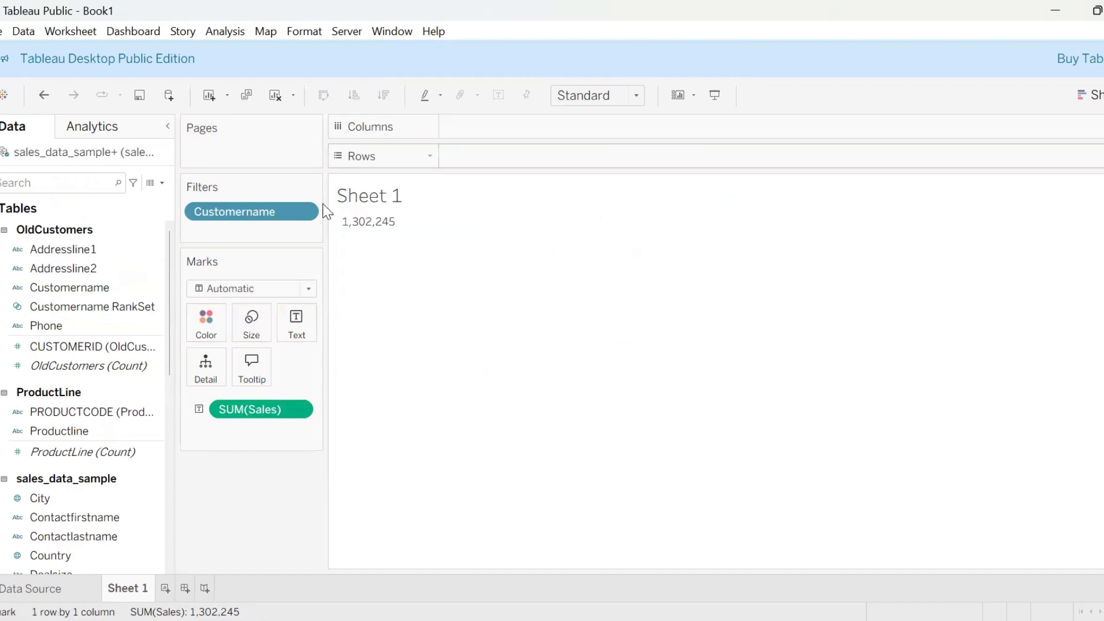
scroll(169, 425, down, 5)
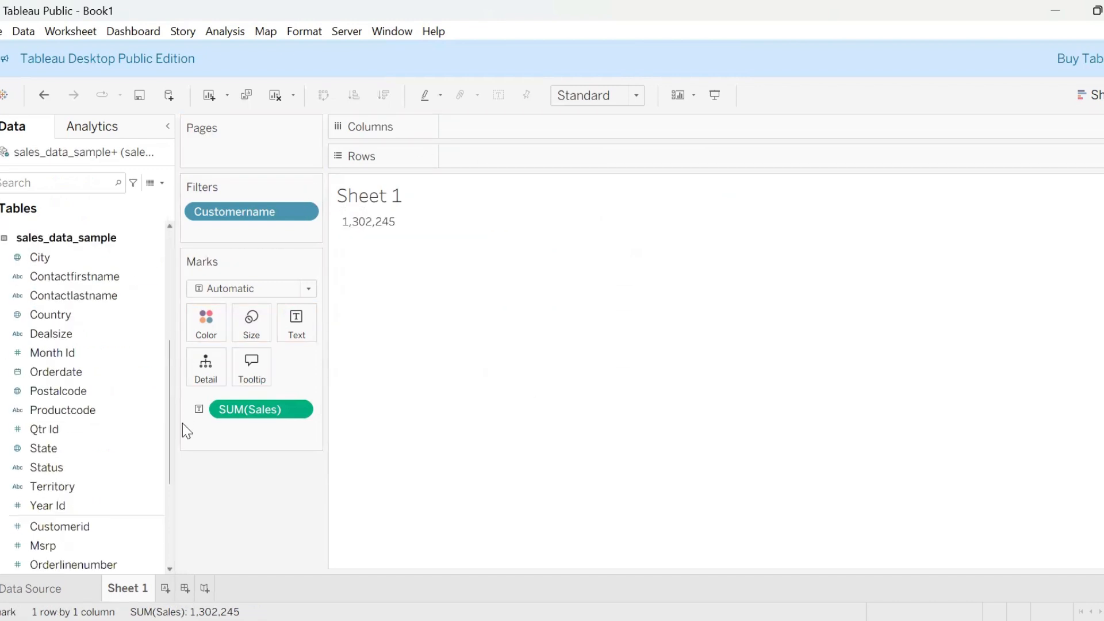
scroll(173, 488, down, 3)
drag(43, 442, 522, 152)
click(98, 422)
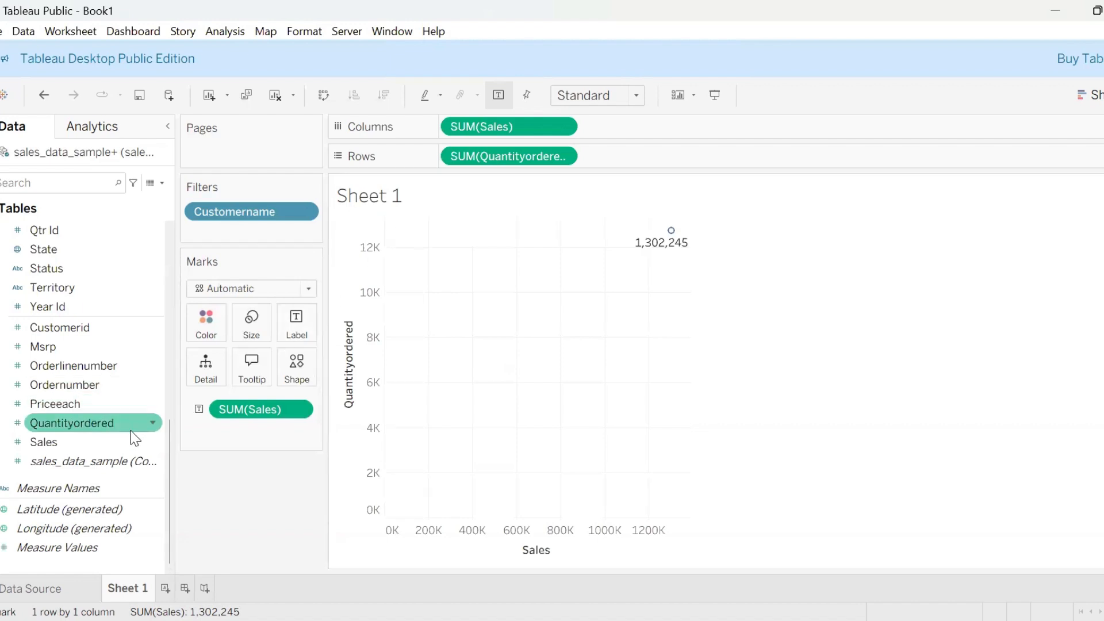
Step: Split the plot by Customername RankSet membership at detail level and inspect the In and Out marks
scroll(115, 288, up, 10)
drag(94, 306, 208, 369)
mouse_move(571, 335)
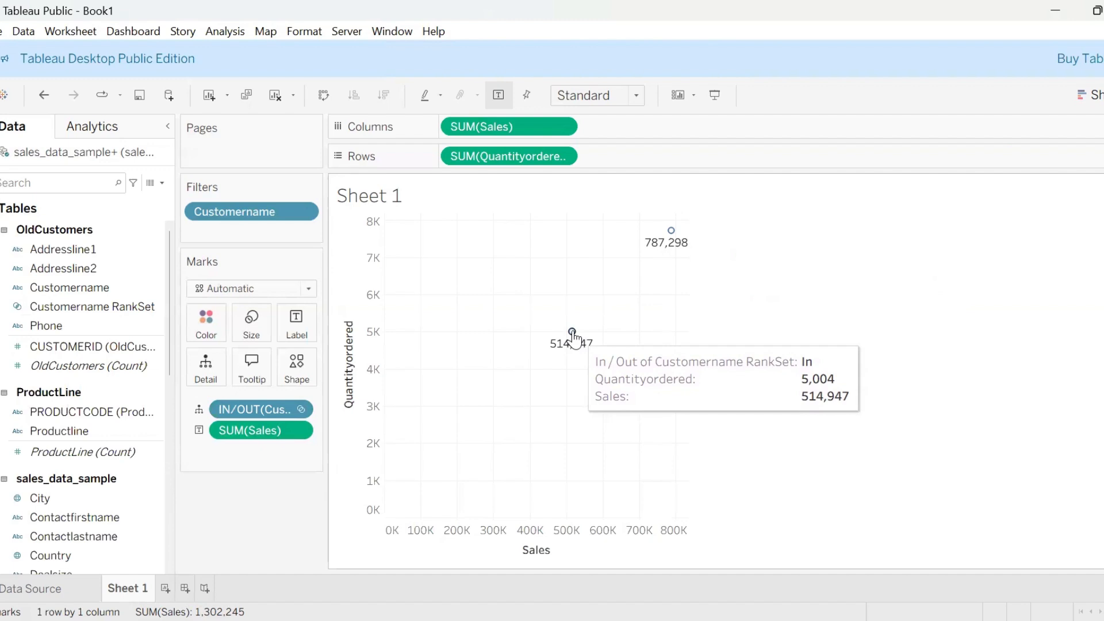
click(573, 333)
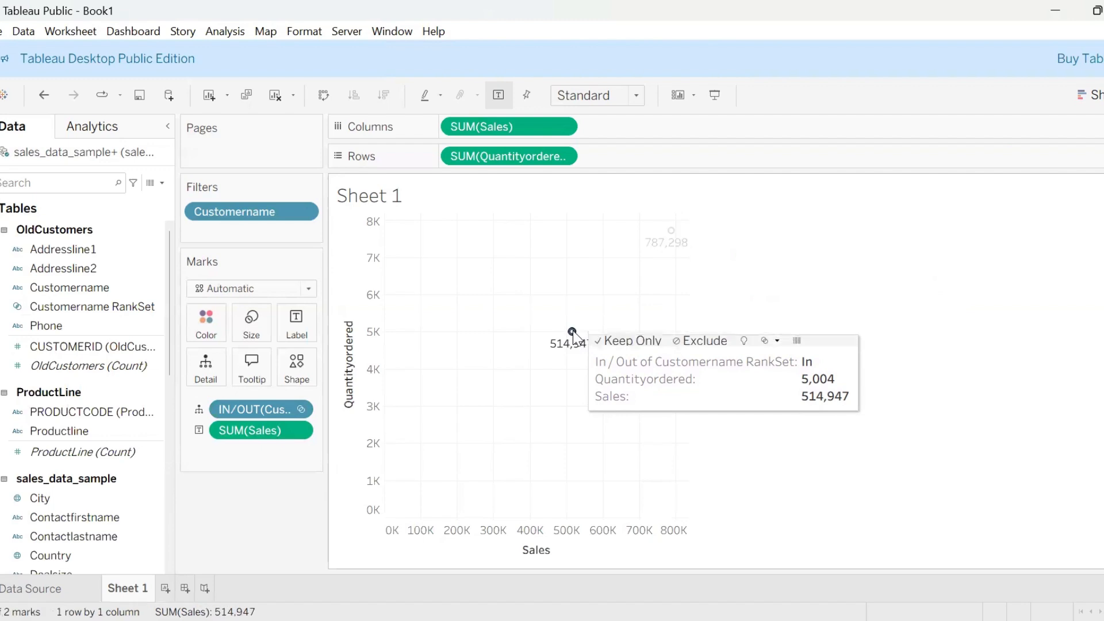
click(671, 232)
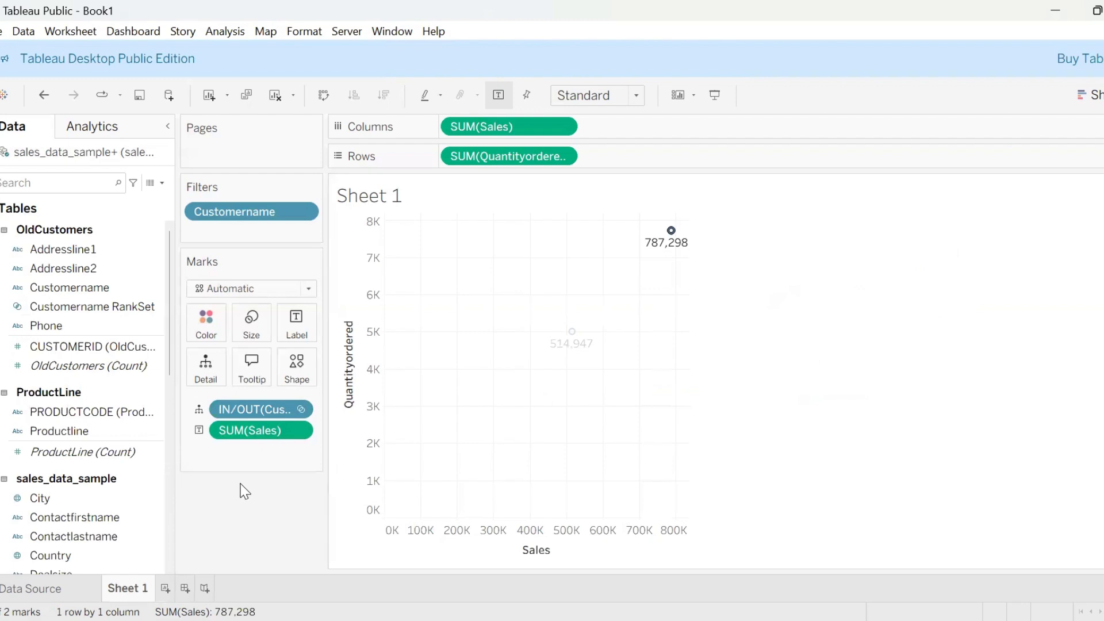
Step: Replace the set in the mark detail with Customername and remove the Customername filter
drag(279, 405, 229, 423)
click(64, 287)
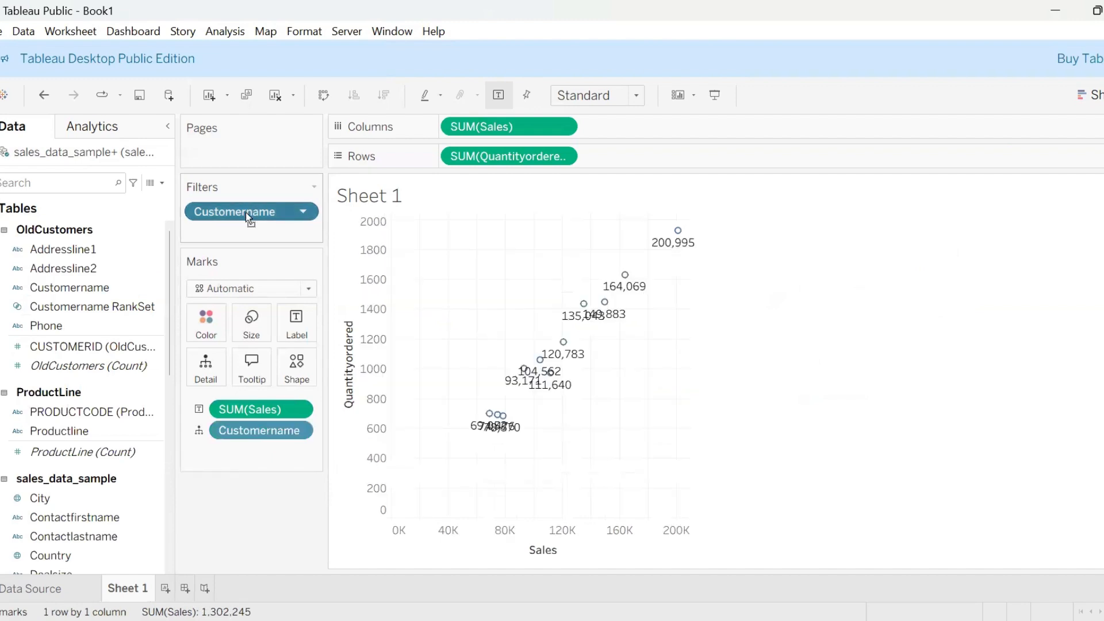
drag(20, 349, 21, 350)
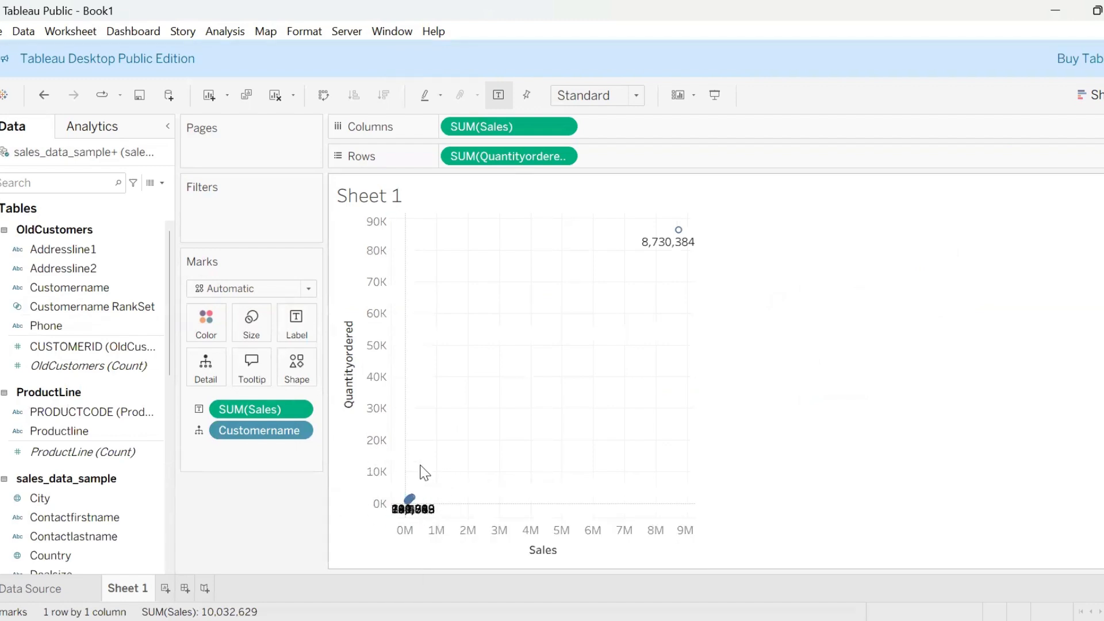
Step: Keep only the group of customer marks near the origin, leaving out the distant high-sales mark
drag(396, 467, 449, 535)
mouse_move(410, 501)
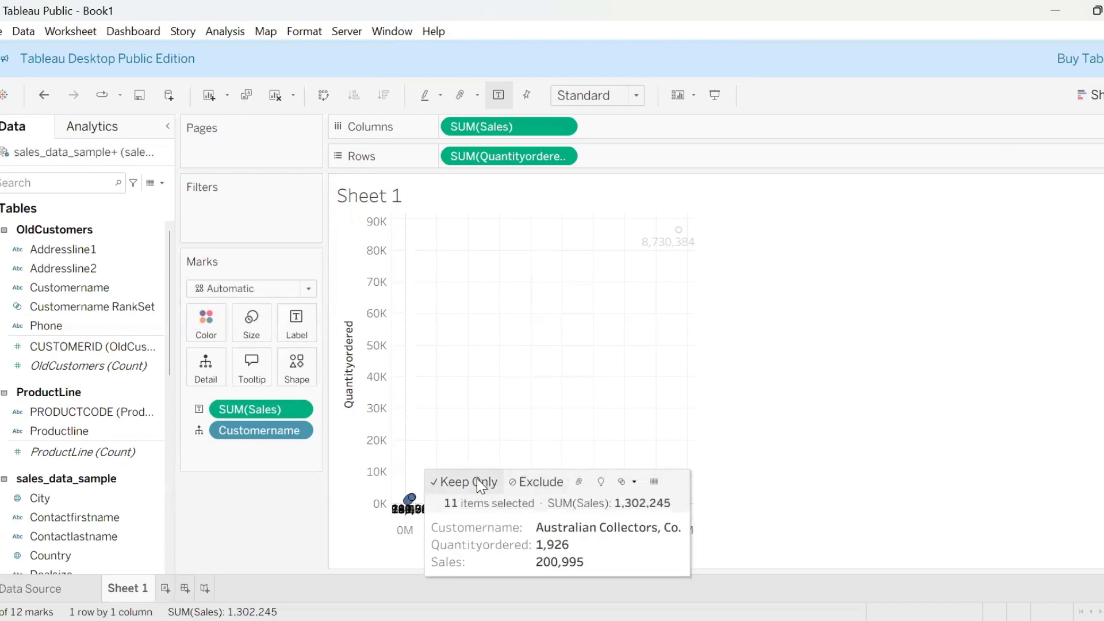
click(476, 480)
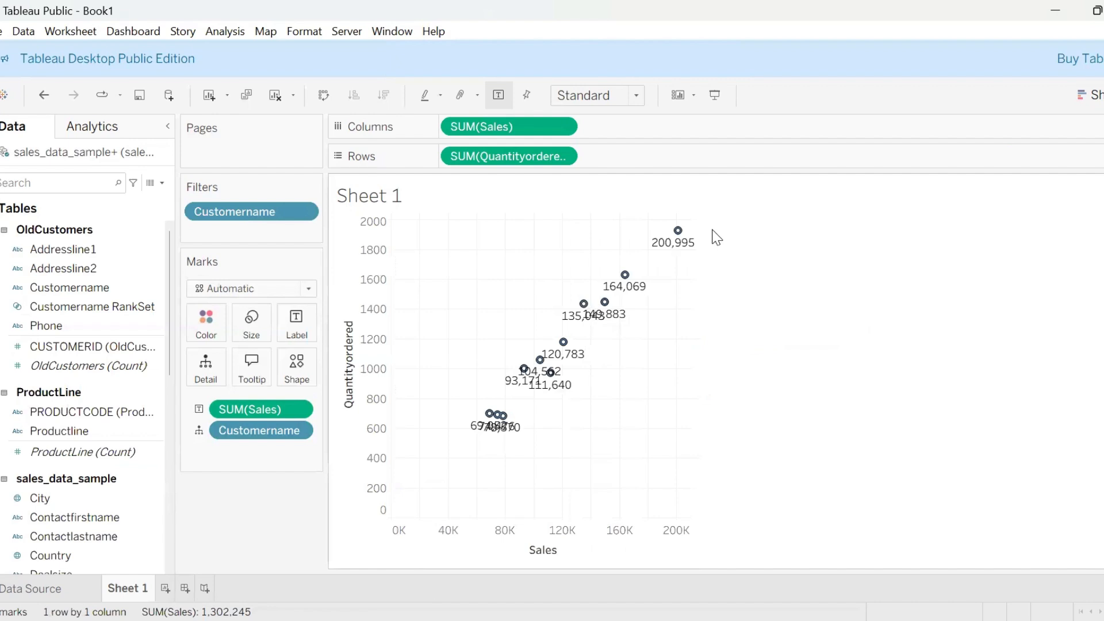
click(817, 304)
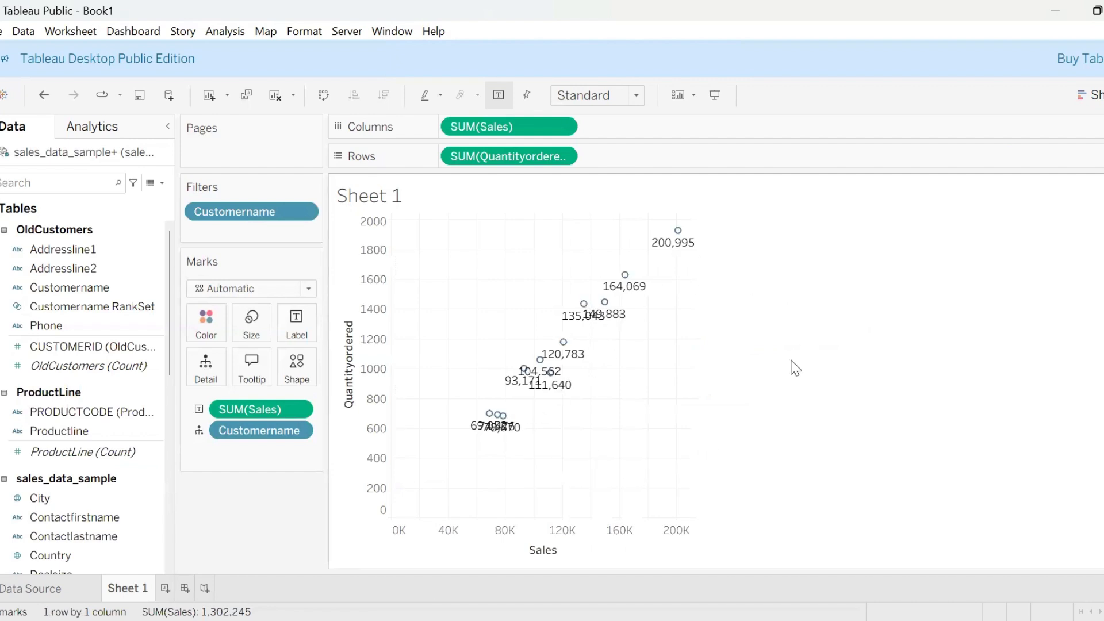
Step: Hide the mark labels on the scatter plot
click(297, 324)
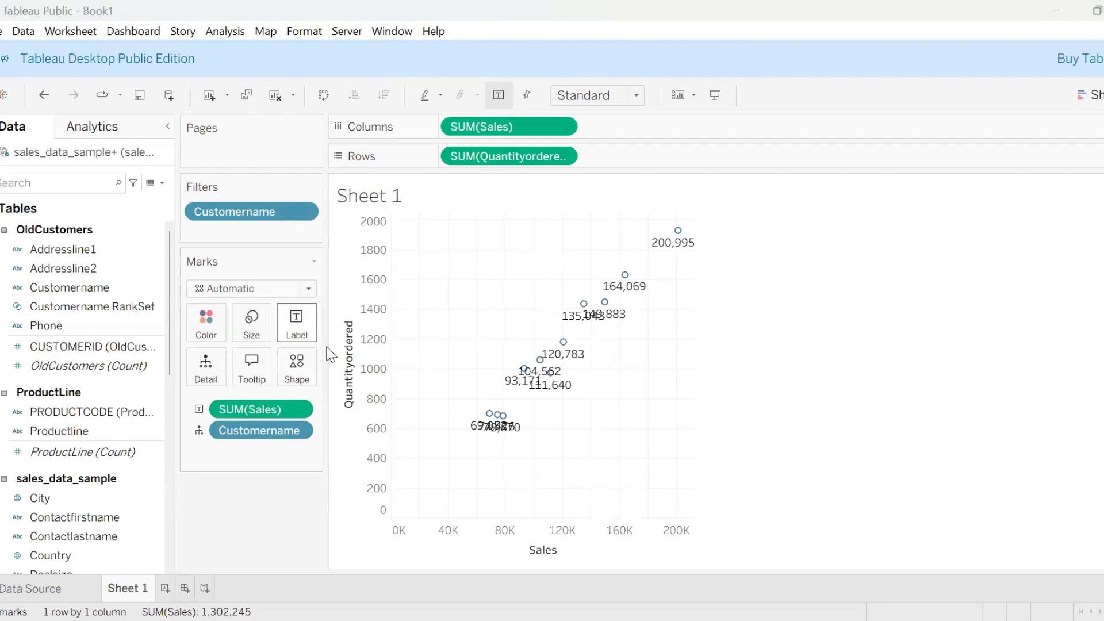
click(329, 359)
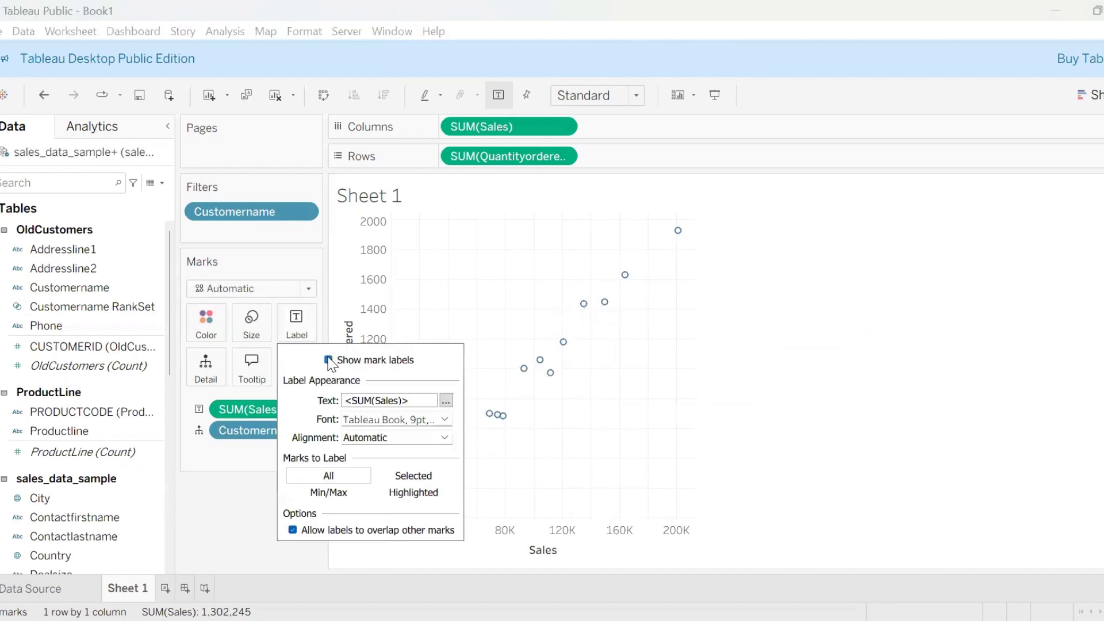
click(875, 351)
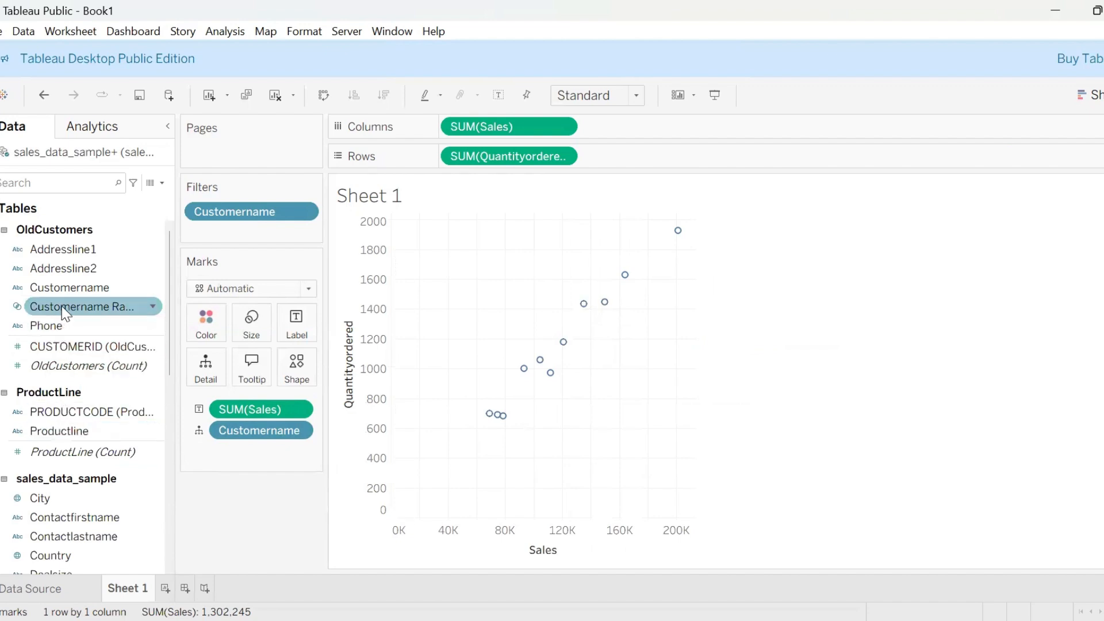
Step: Color the marks by Customername RankSet membership, with green for In and red for Out
drag(174, 394, 210, 322)
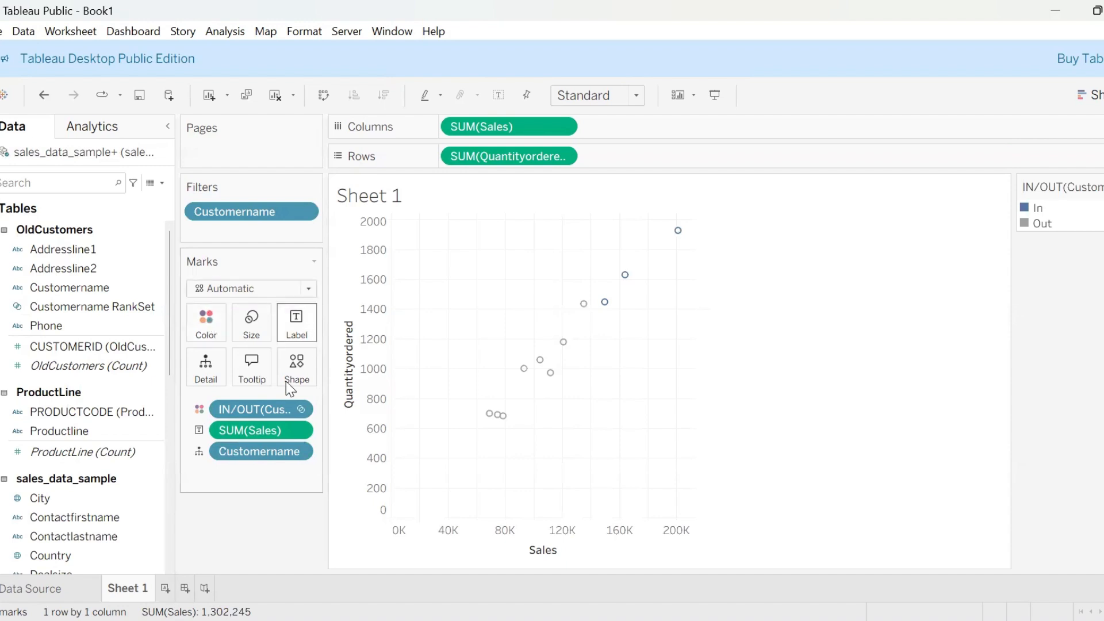
click(209, 334)
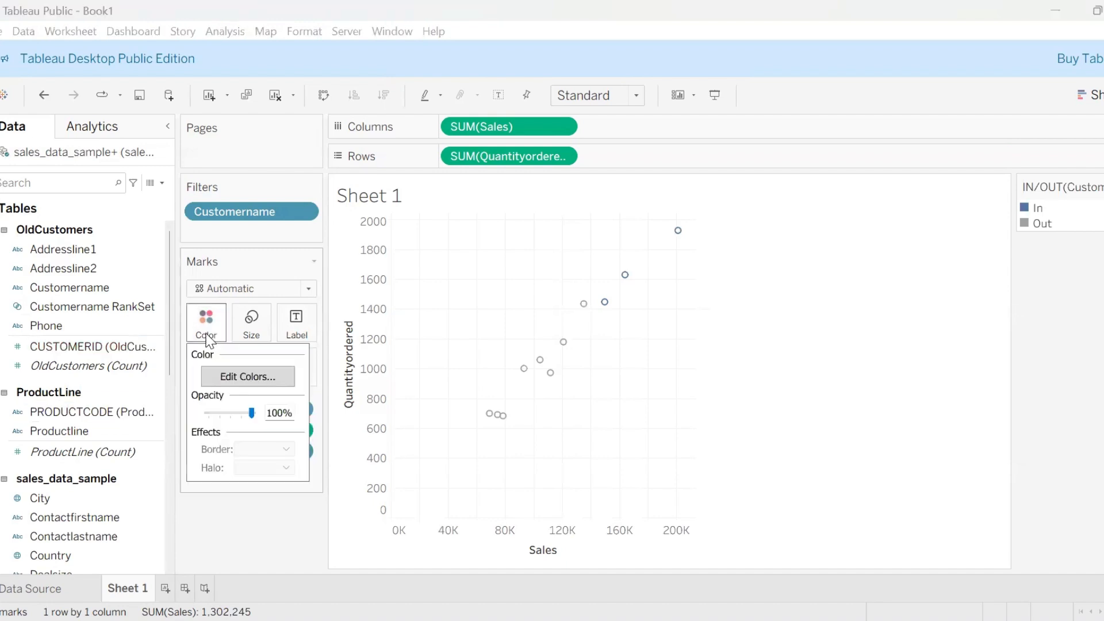
click(229, 380)
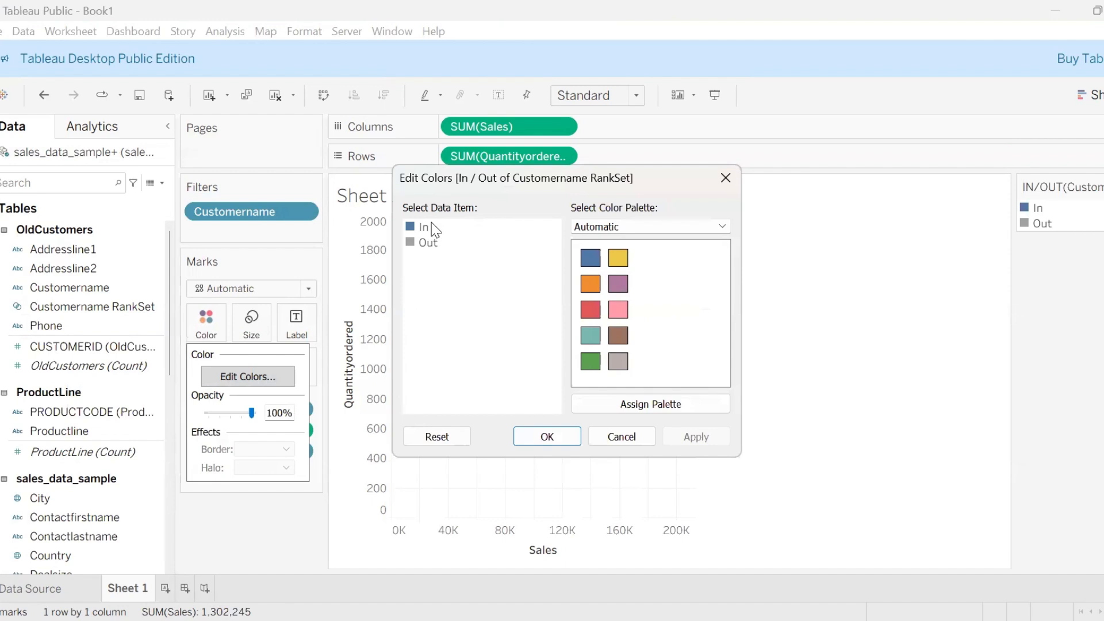
click(590, 361)
click(426, 241)
click(590, 309)
click(556, 437)
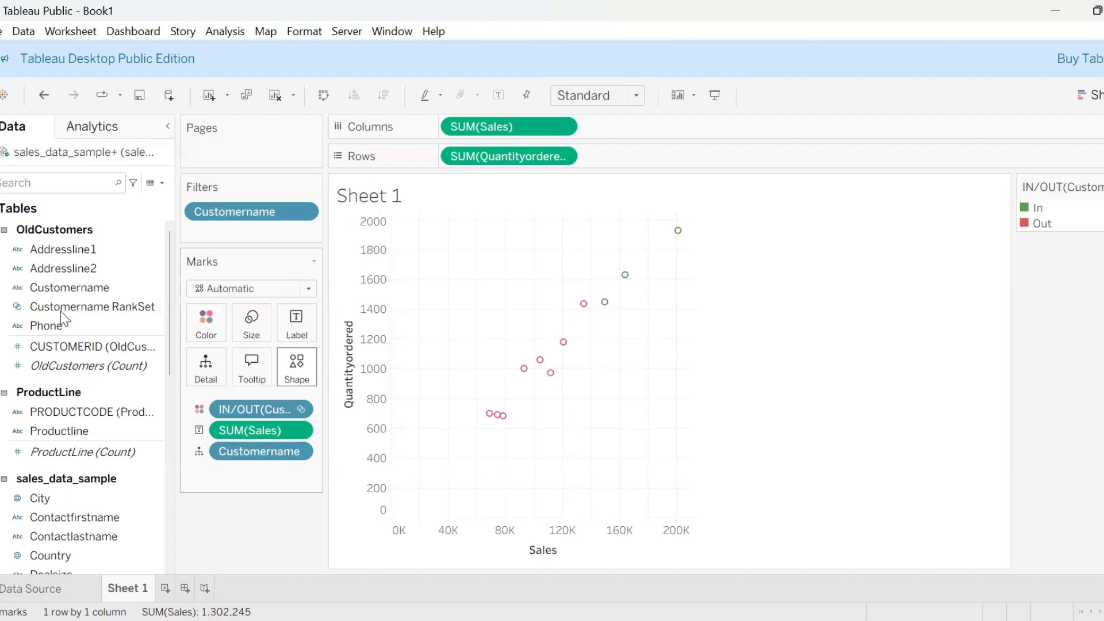
Step: Vary the mark shape by Customername RankSet membership as well and keep only the three In customers
drag(75, 302, 300, 364)
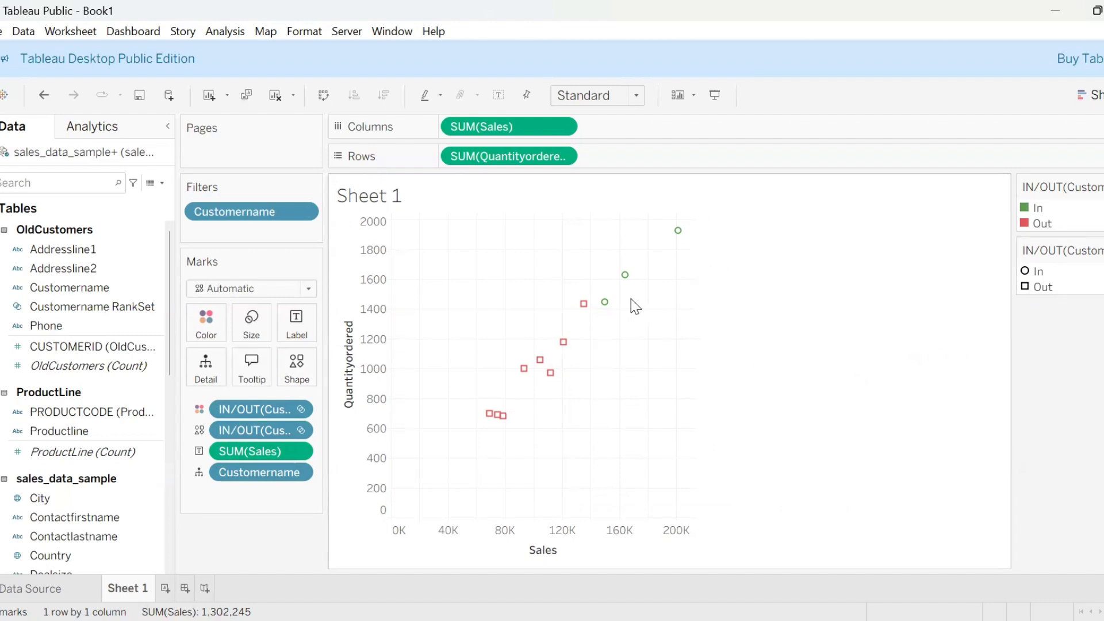
drag(690, 215, 601, 316)
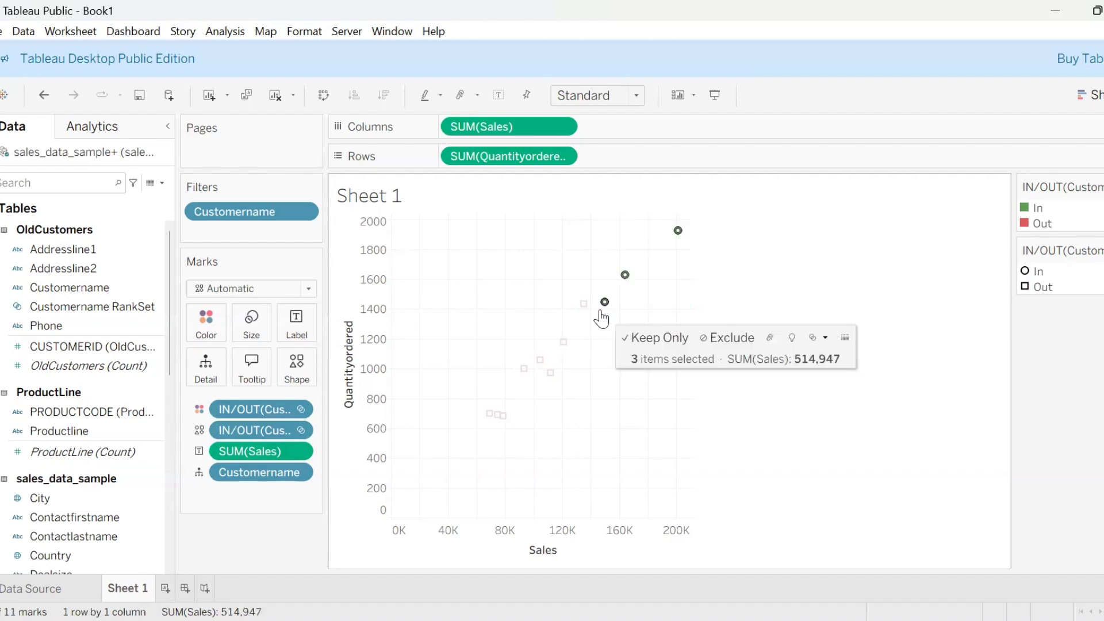
click(656, 333)
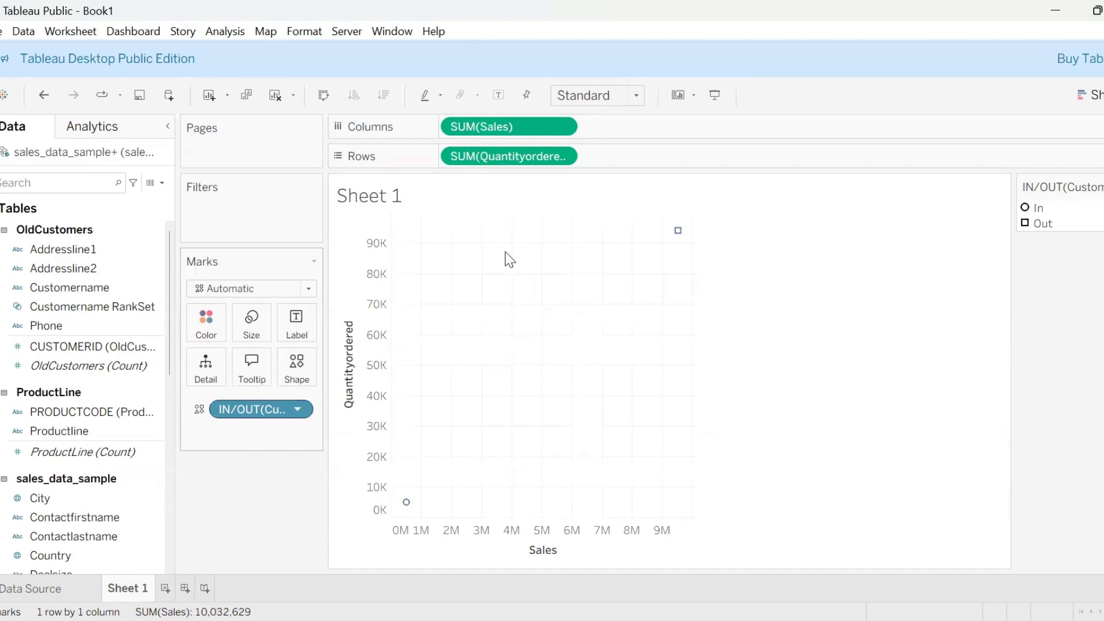
Step: Remove the remaining set from the marks and break the scatter plot down by Productcode
drag(253, 409, 506, 256)
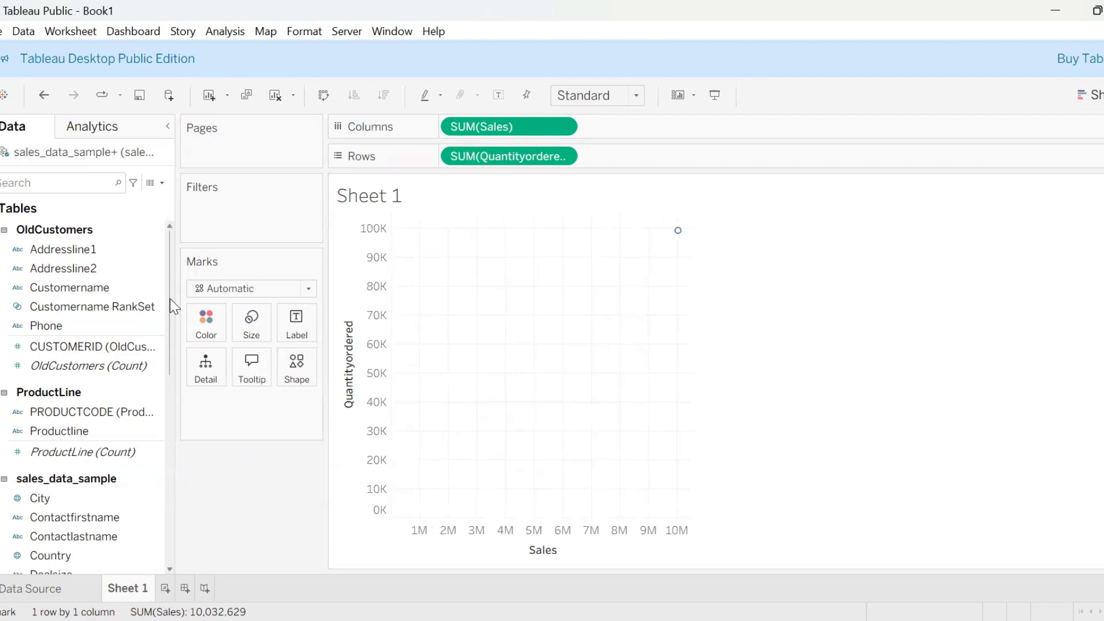
scroll(101, 517, down, 2)
drag(99, 518, 545, 314)
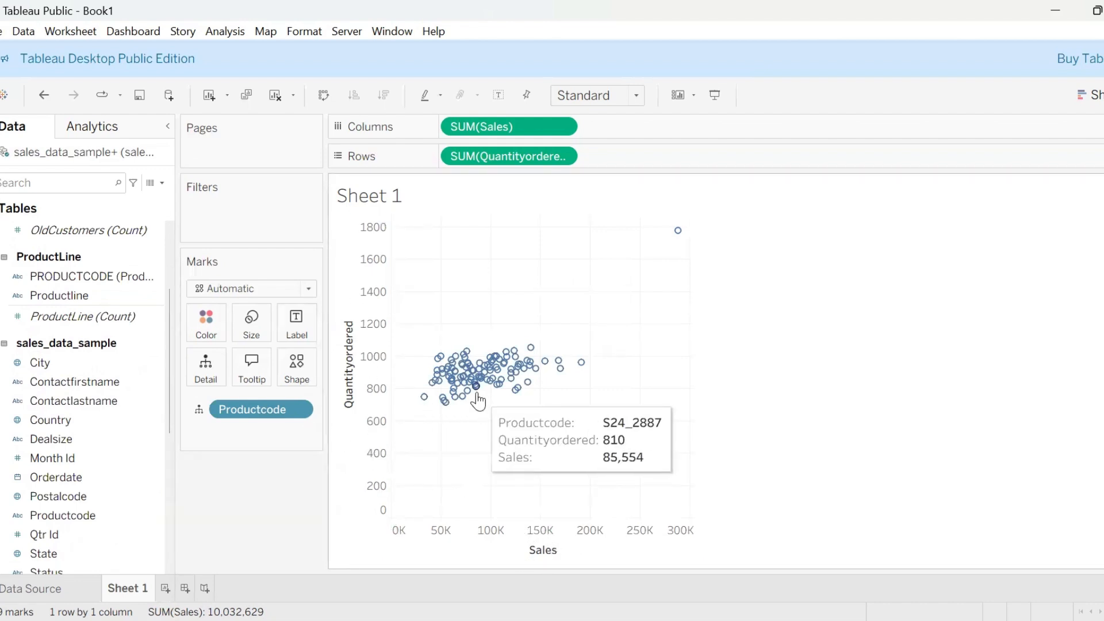
mouse_move(517, 391)
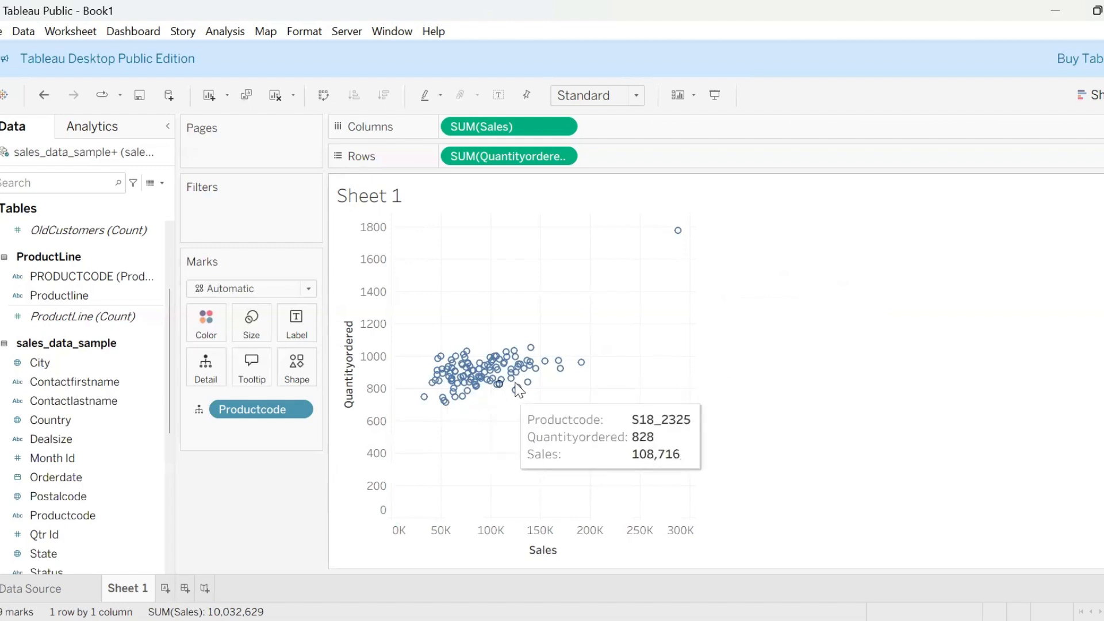
click(63, 521)
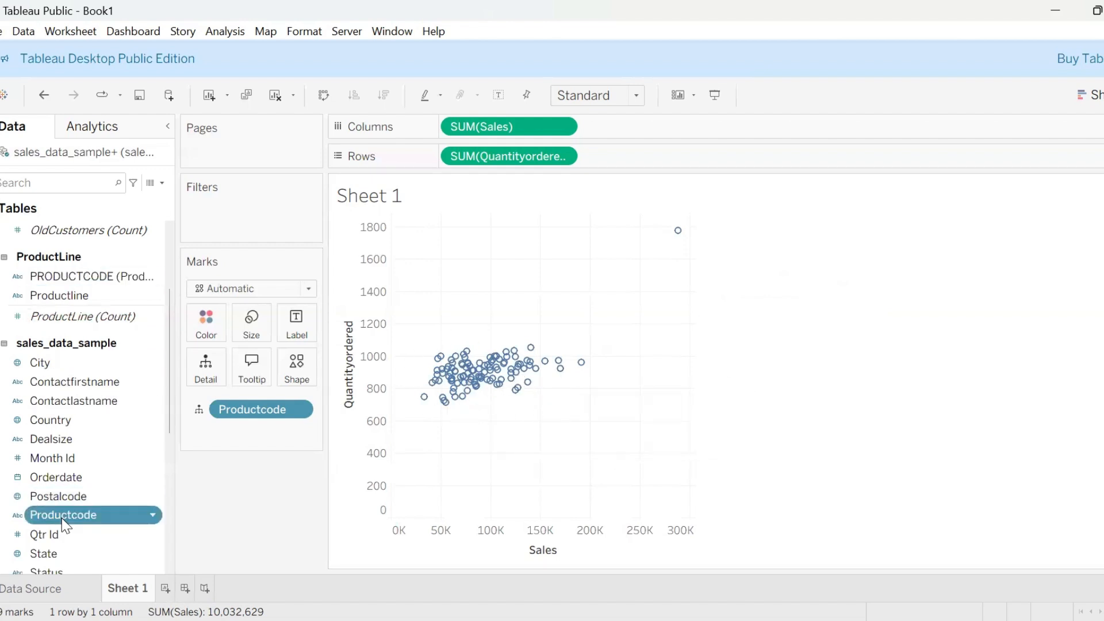
right_click(63, 520)
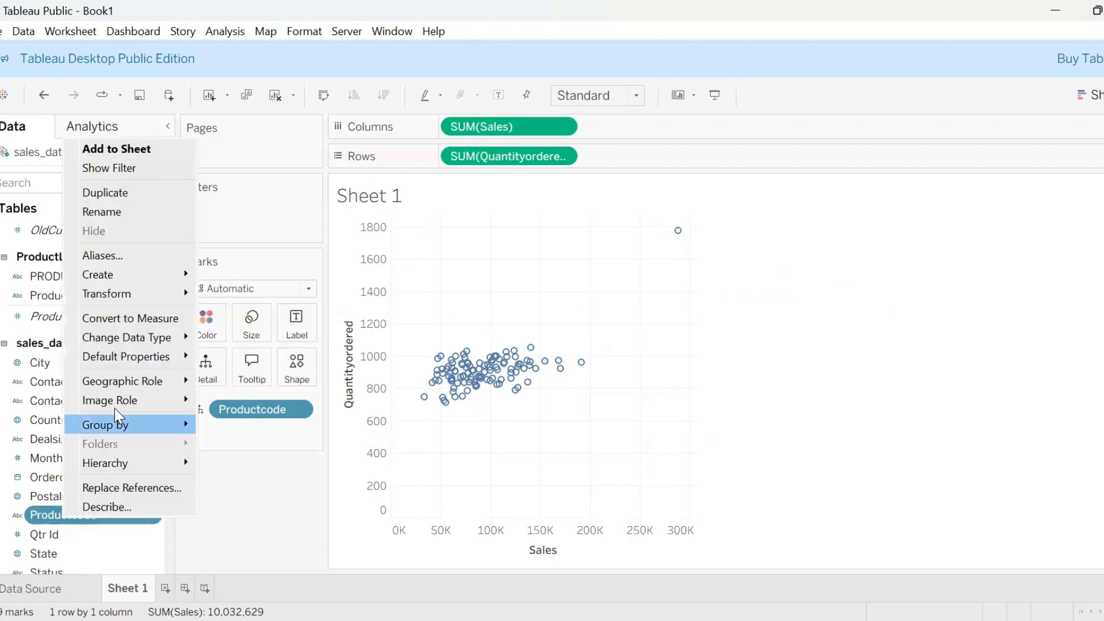
click(305, 541)
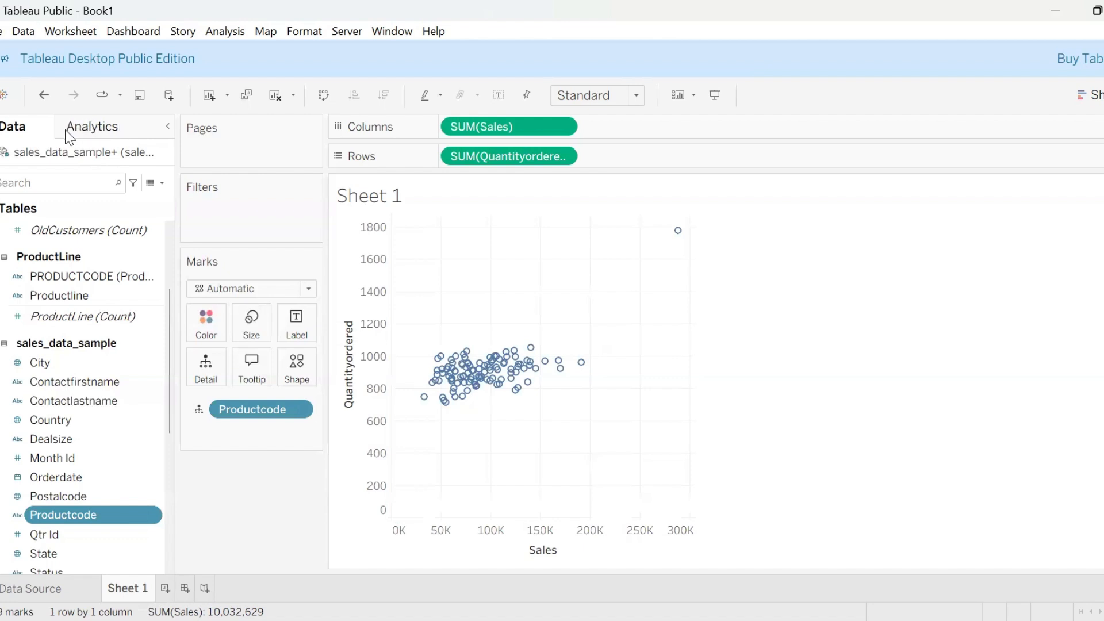
Step: Add clusters to the Productcode scatter plot based on Quantityordered and Sales, with an automatic number of clusters
click(97, 132)
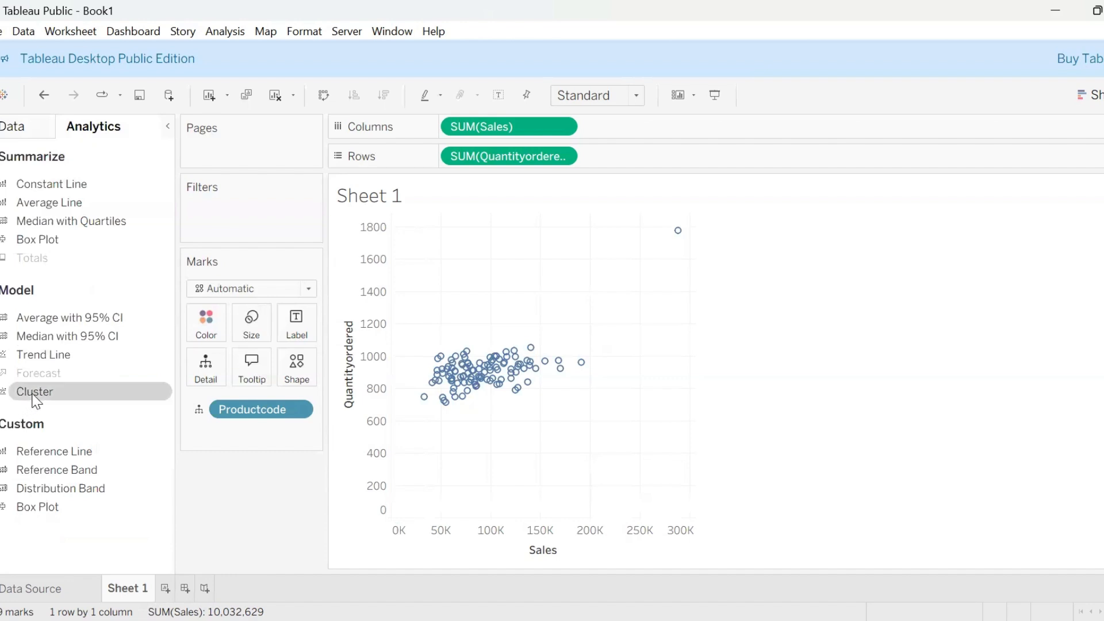
drag(34, 396, 386, 240)
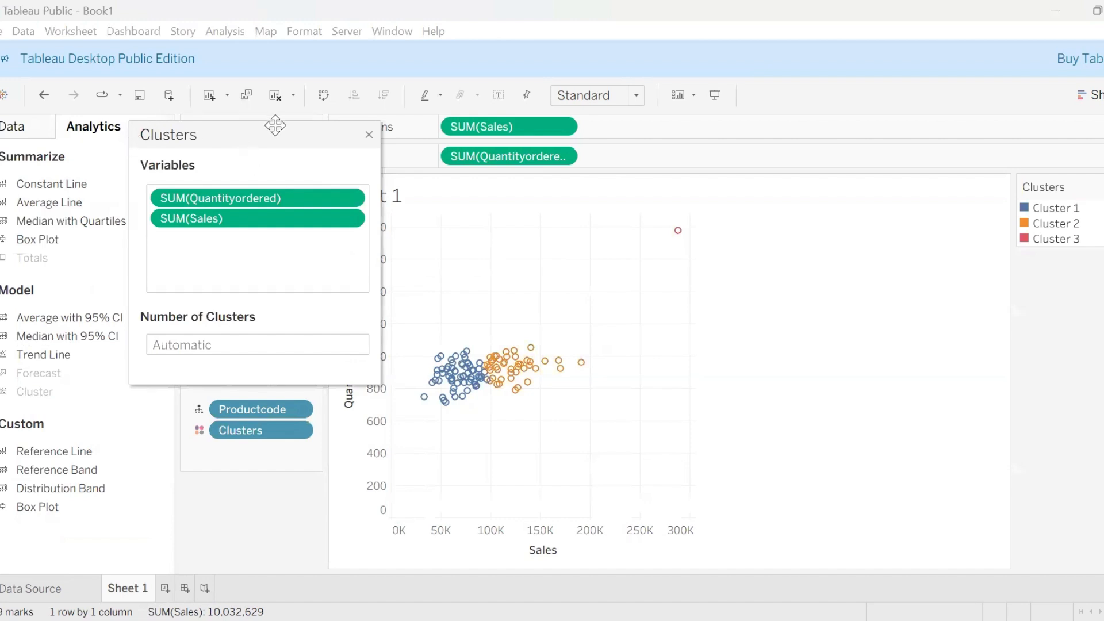
drag(275, 125, 263, 175)
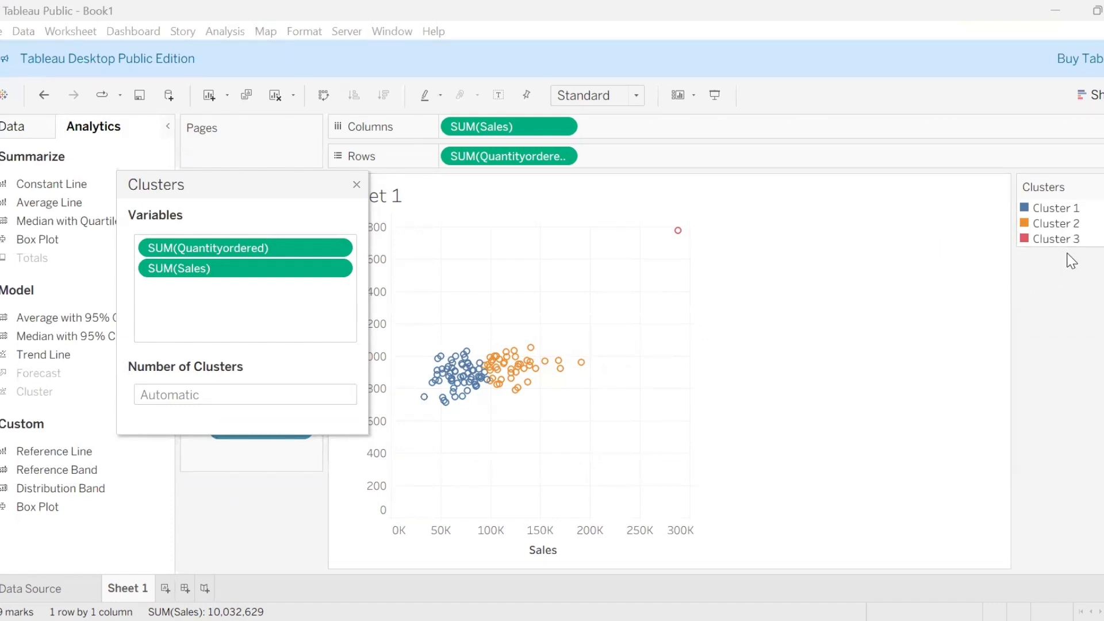
Step: Set the number of clusters for the Productcode scatter plot to 2
click(181, 398)
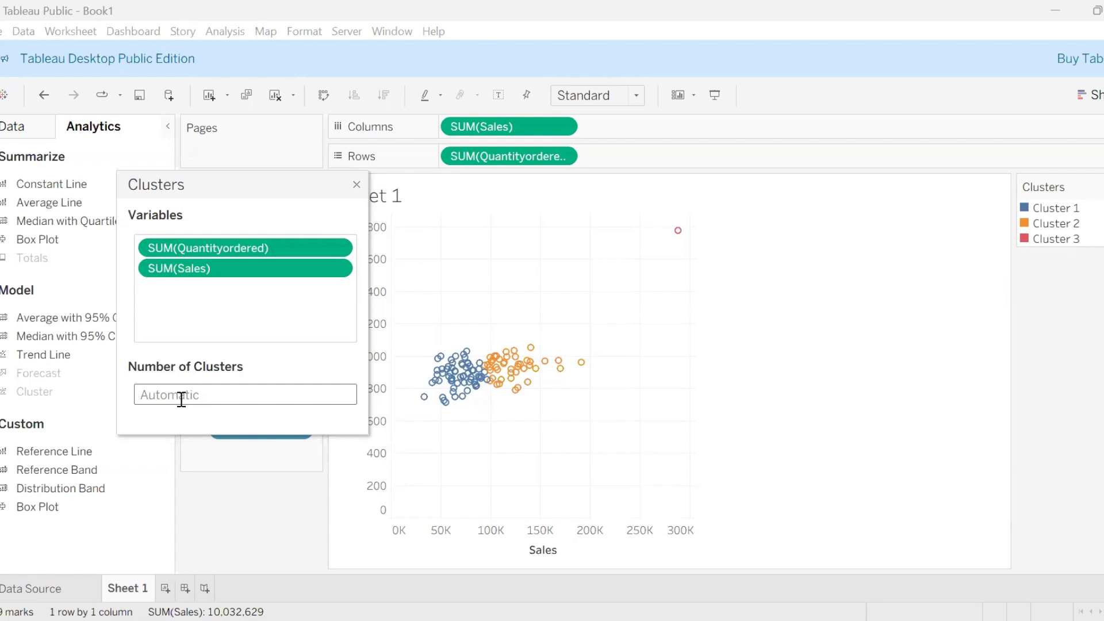
text(2)
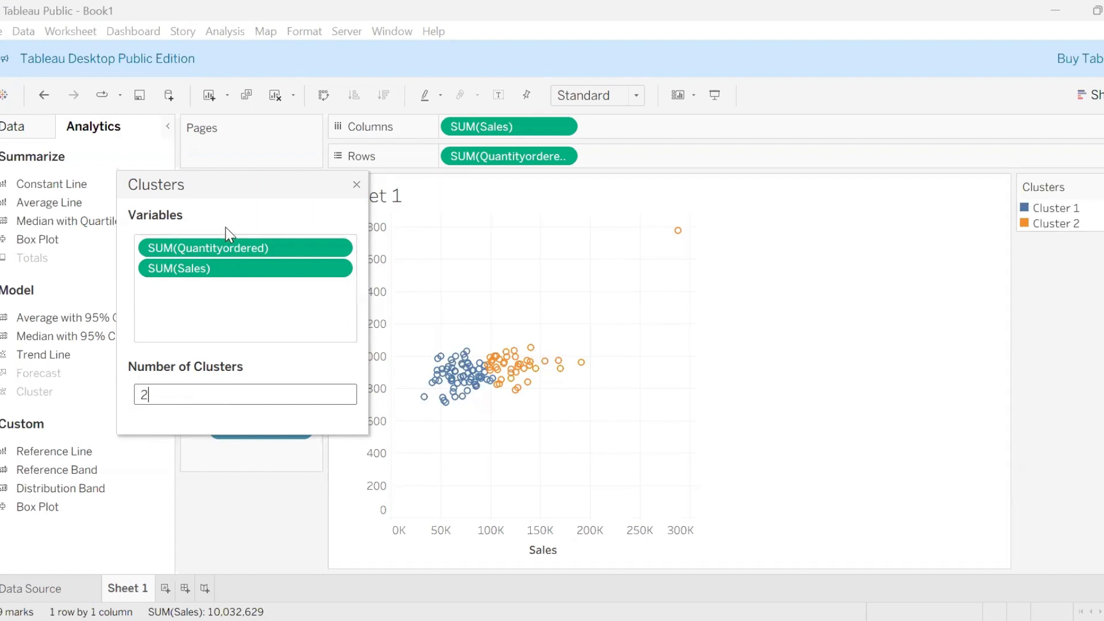
click(356, 185)
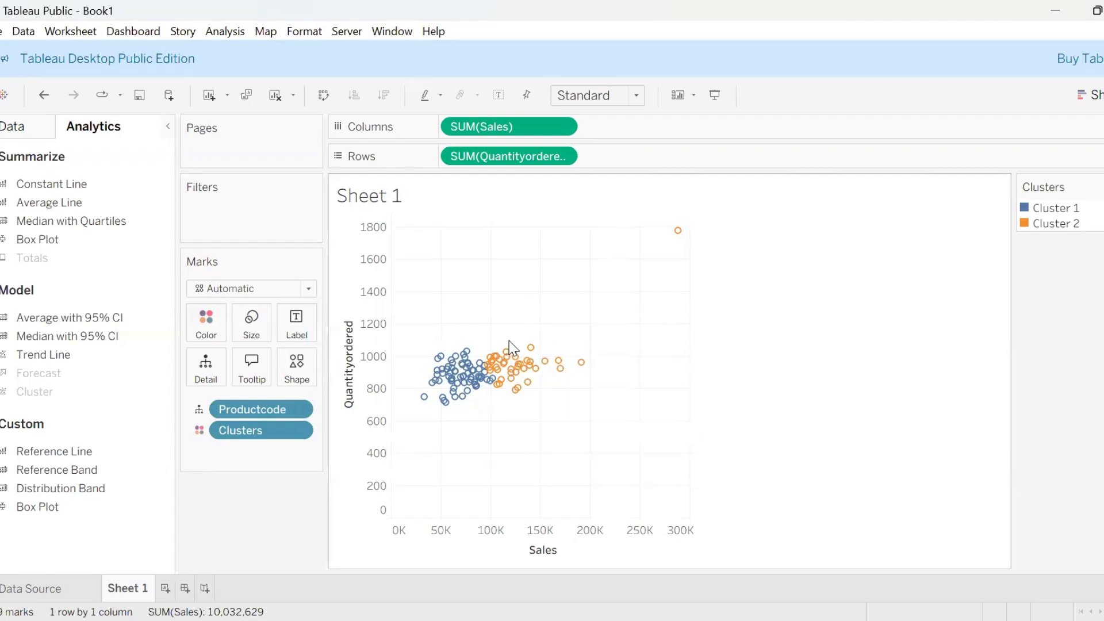
mouse_move(546, 364)
Step: Save the clusters from the marks as a reusable field named Productcode (clusters) in the sales_data_sample table
click(21, 129)
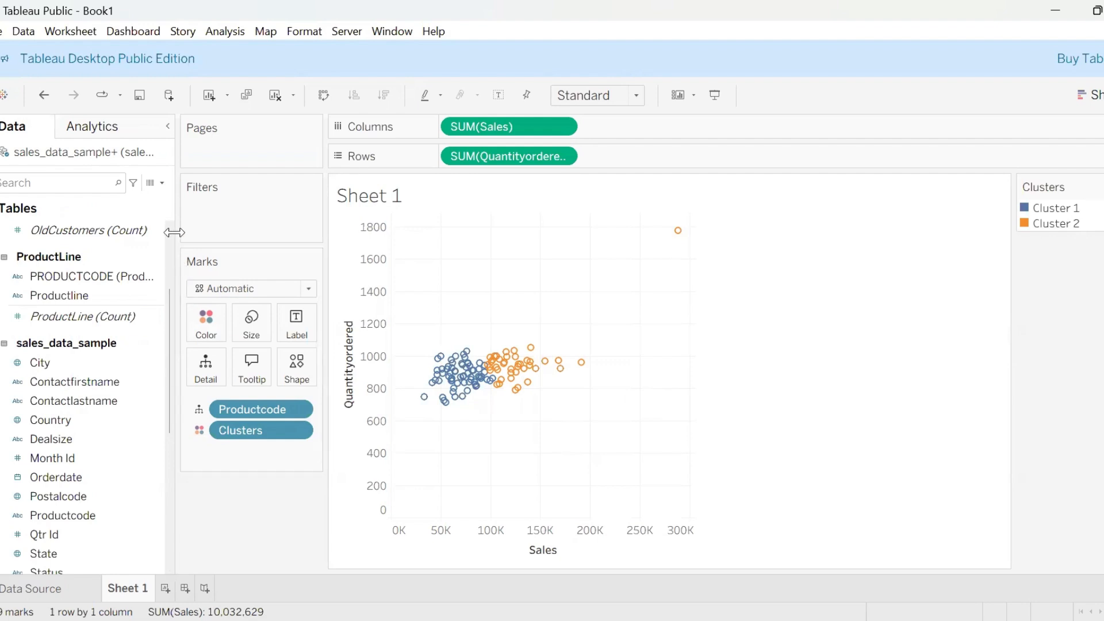
scroll(164, 238, up, 3)
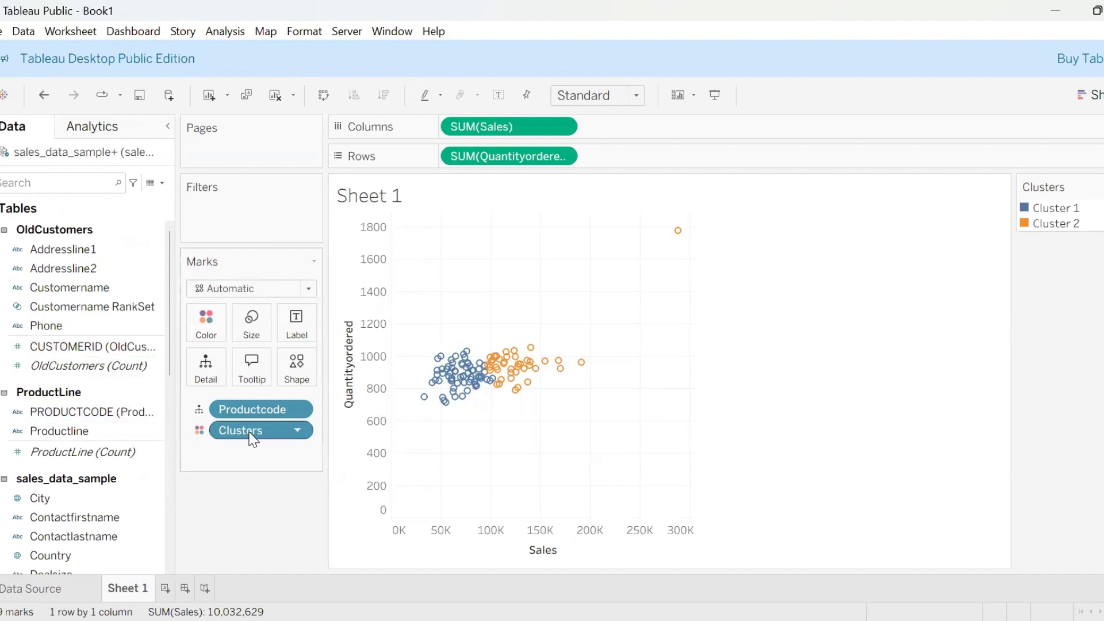
drag(251, 439, 183, 455)
drag(33, 339, 33, 340)
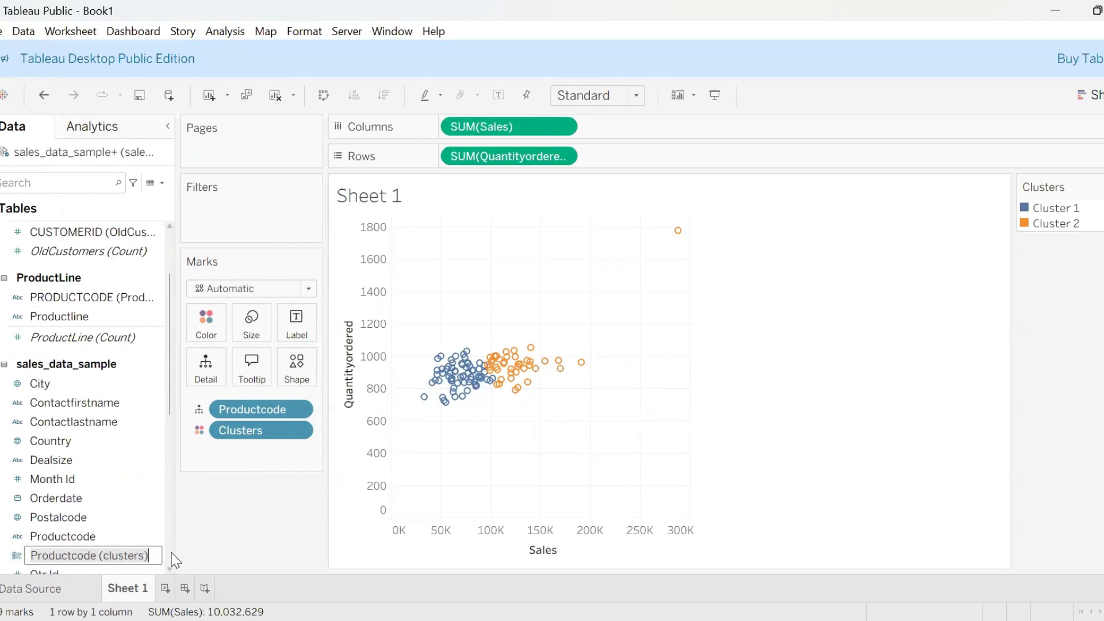
key(Return)
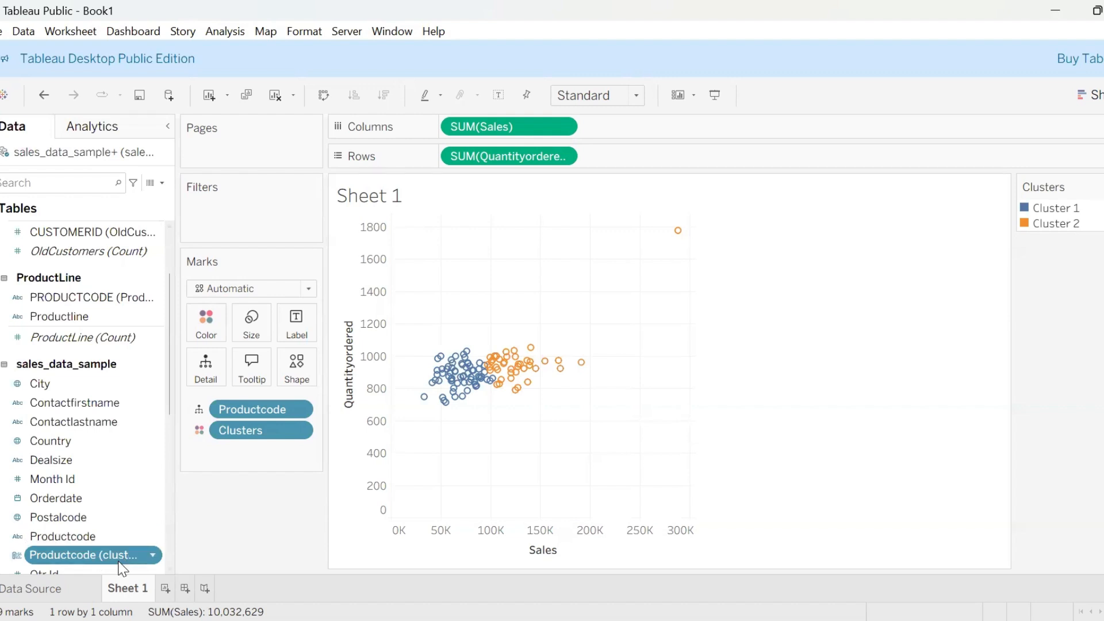
Step: Edit the clusters used for coloring the marks and set the number of clusters to 4
right_click(262, 431)
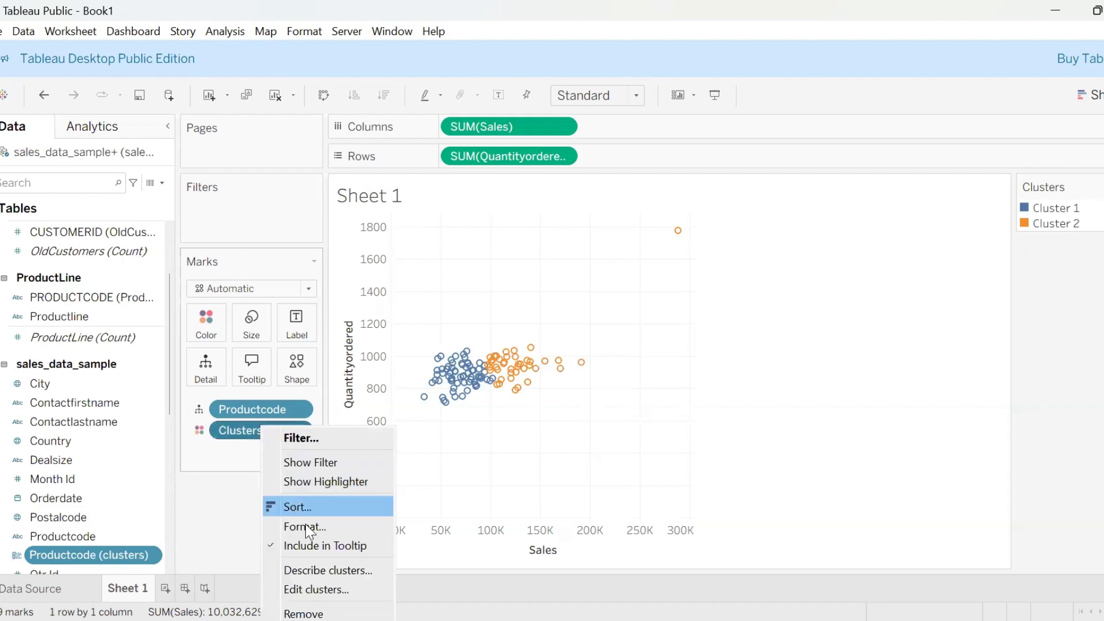
click(326, 590)
double_click(150, 399)
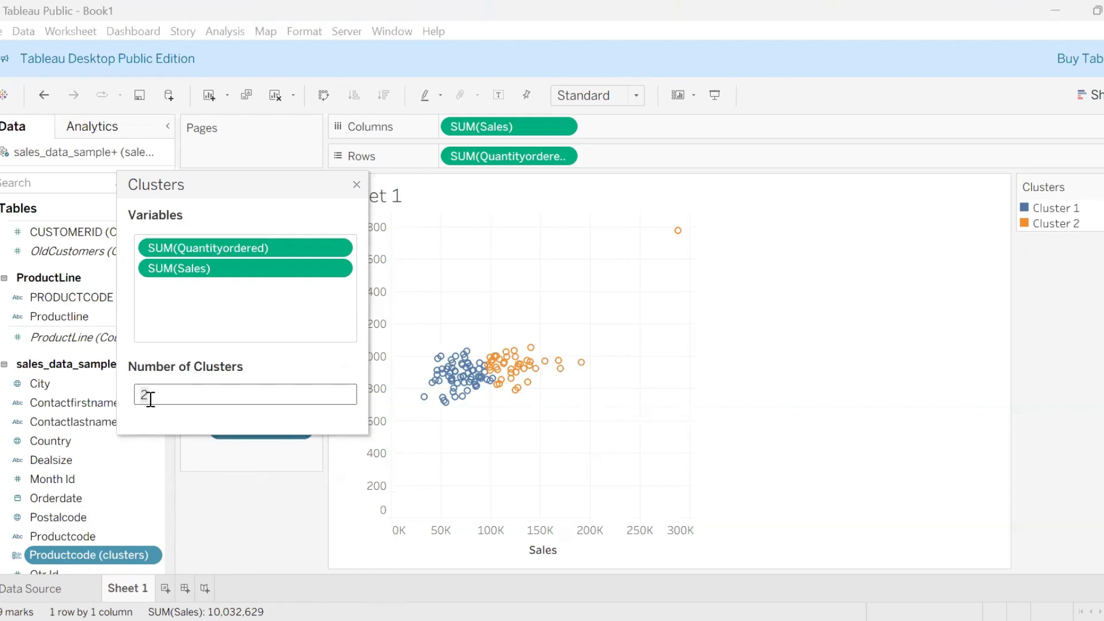
key(BackSpace)
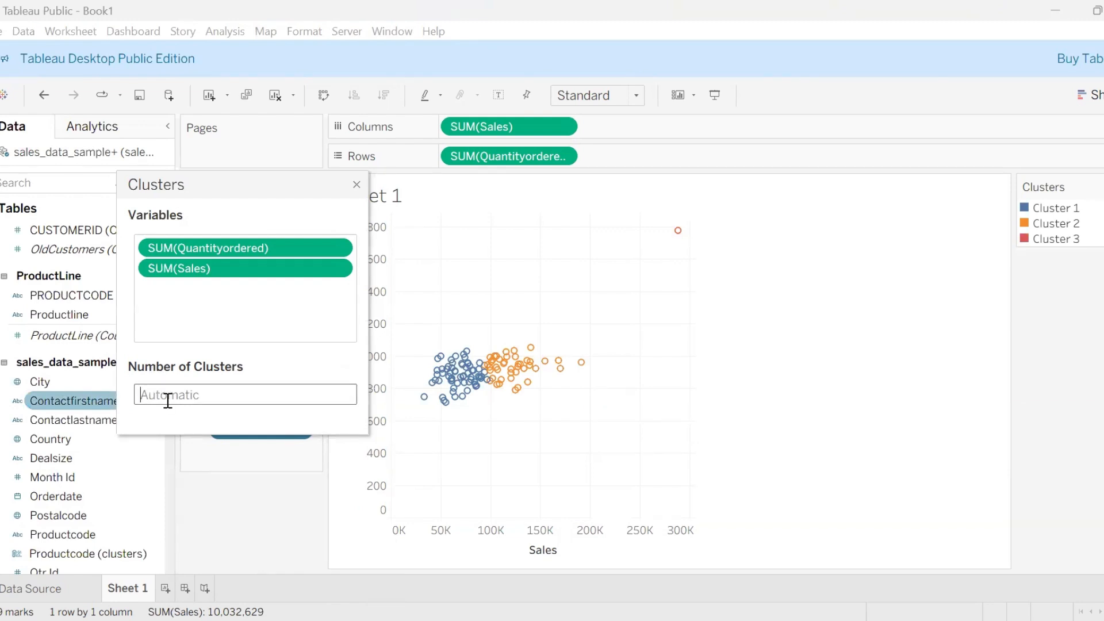
text(4)
key(Return)
click(357, 185)
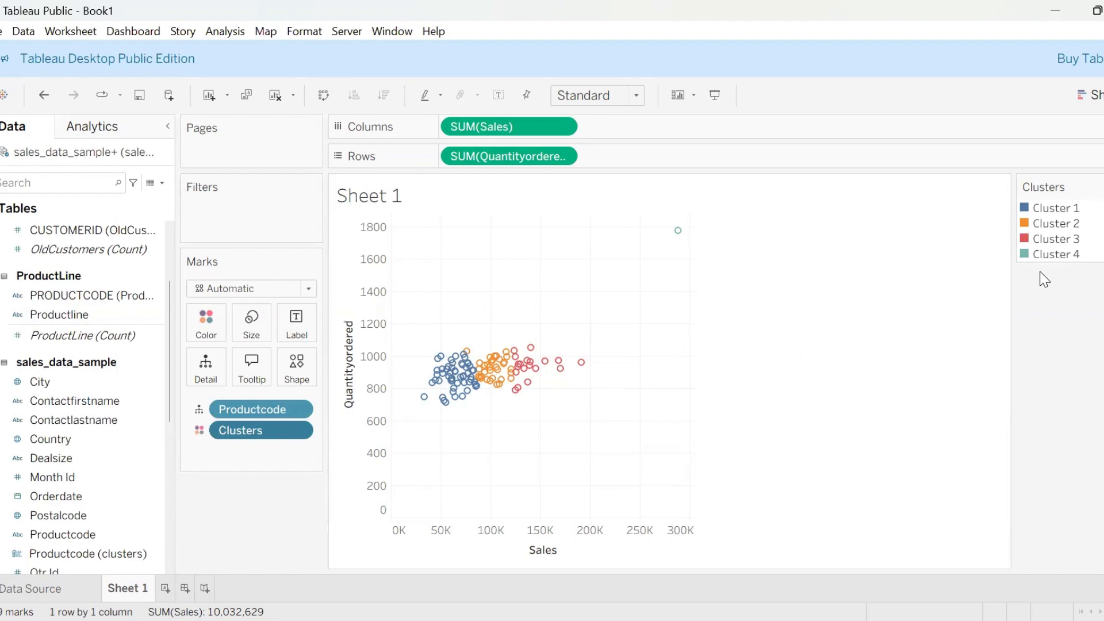
Step: Keep only the dense group of product marks, leaving out the single outlier with the highest sales and quantity
mouse_move(557, 363)
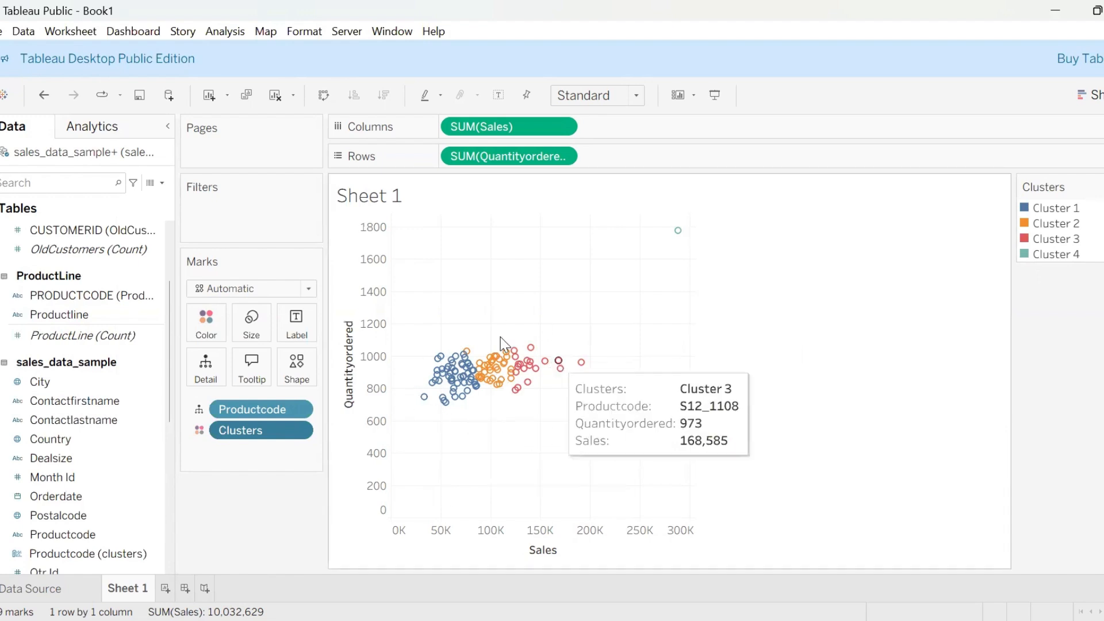
drag(398, 320, 665, 436)
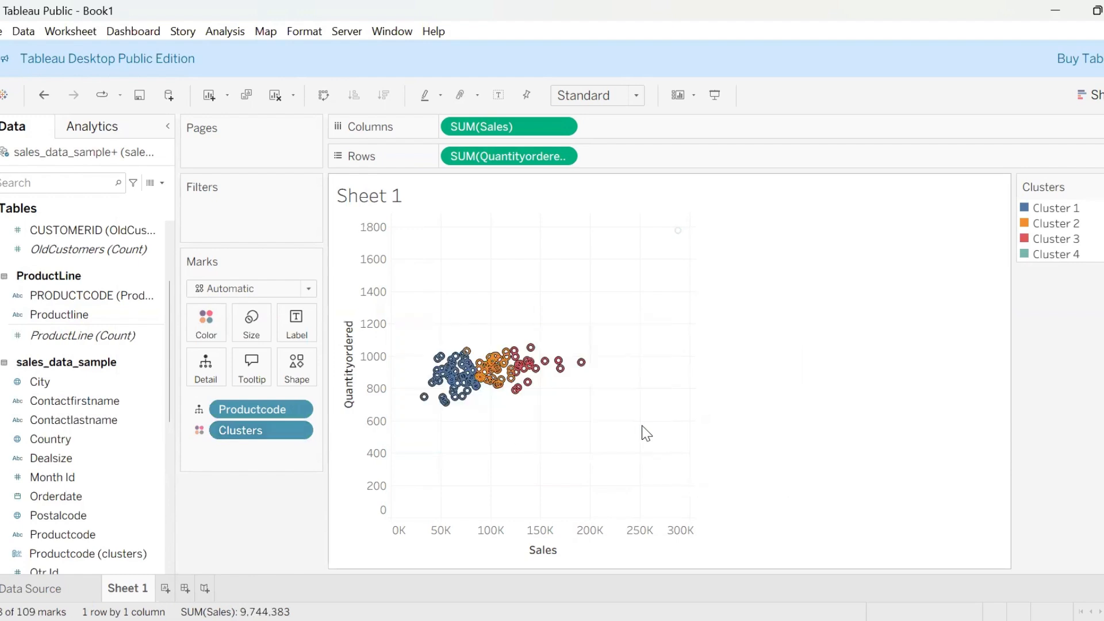
mouse_move(519, 368)
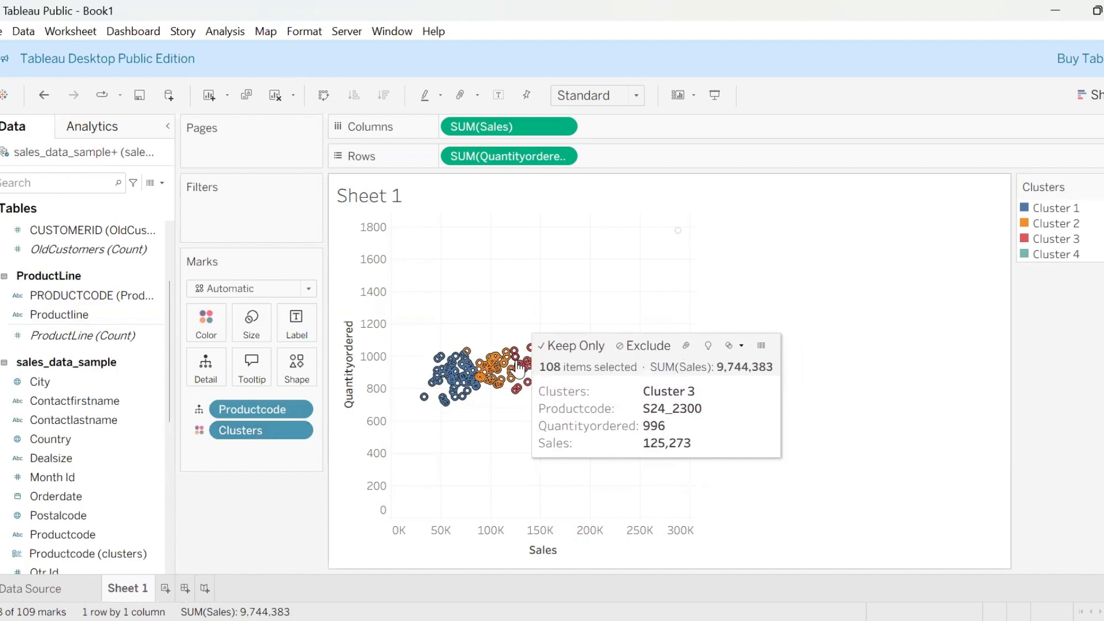
click(576, 346)
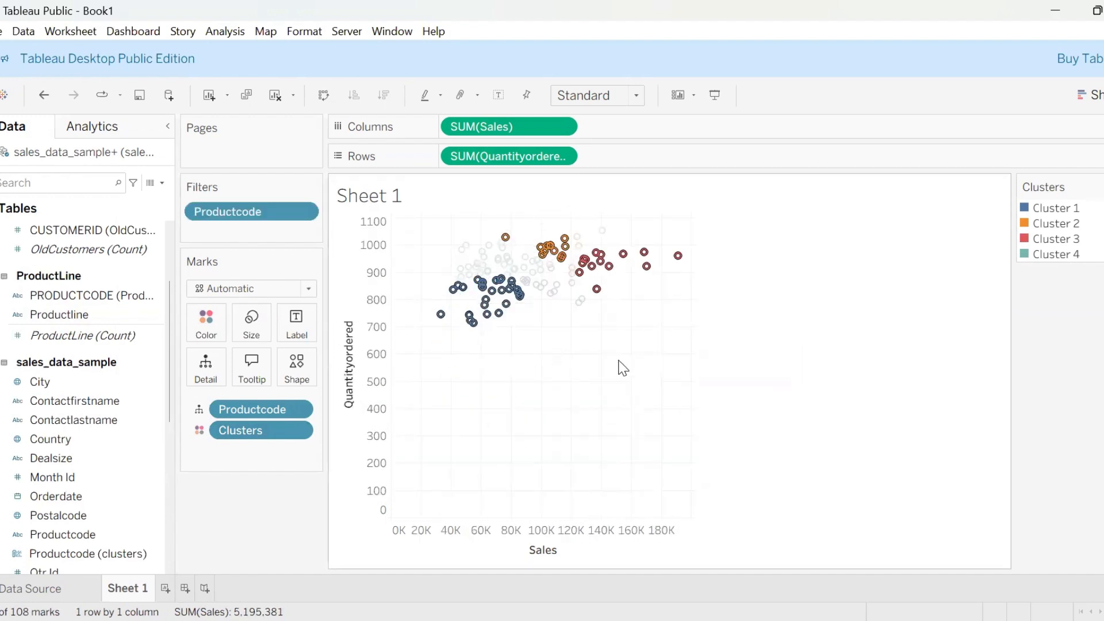
click(763, 334)
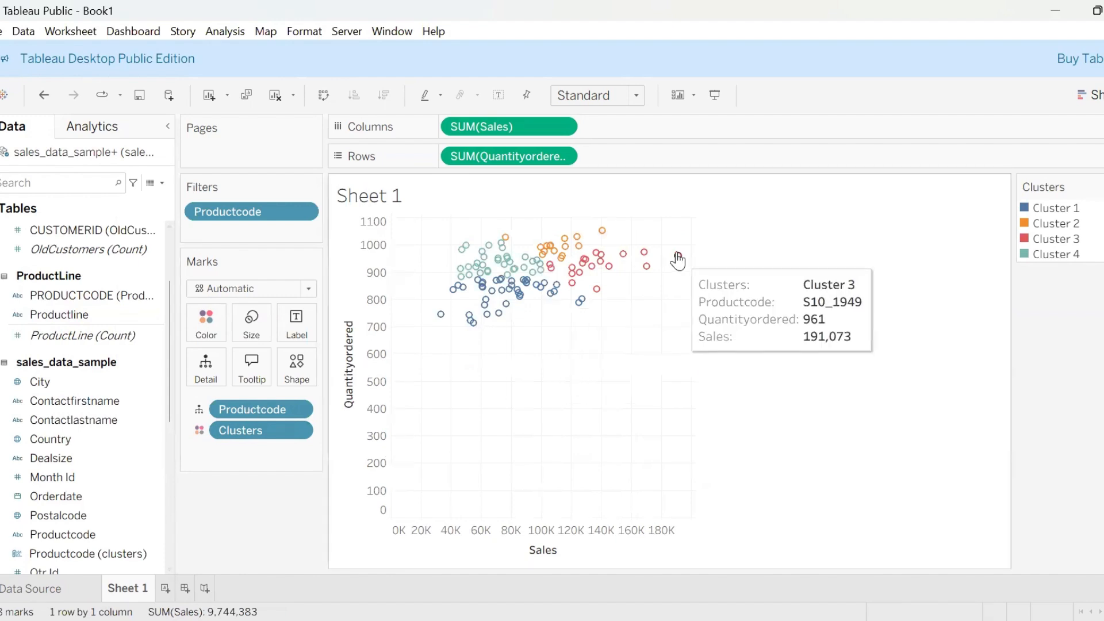
Step: Vary the mark shapes by the saved Productcode (clusters) field
mouse_move(615, 284)
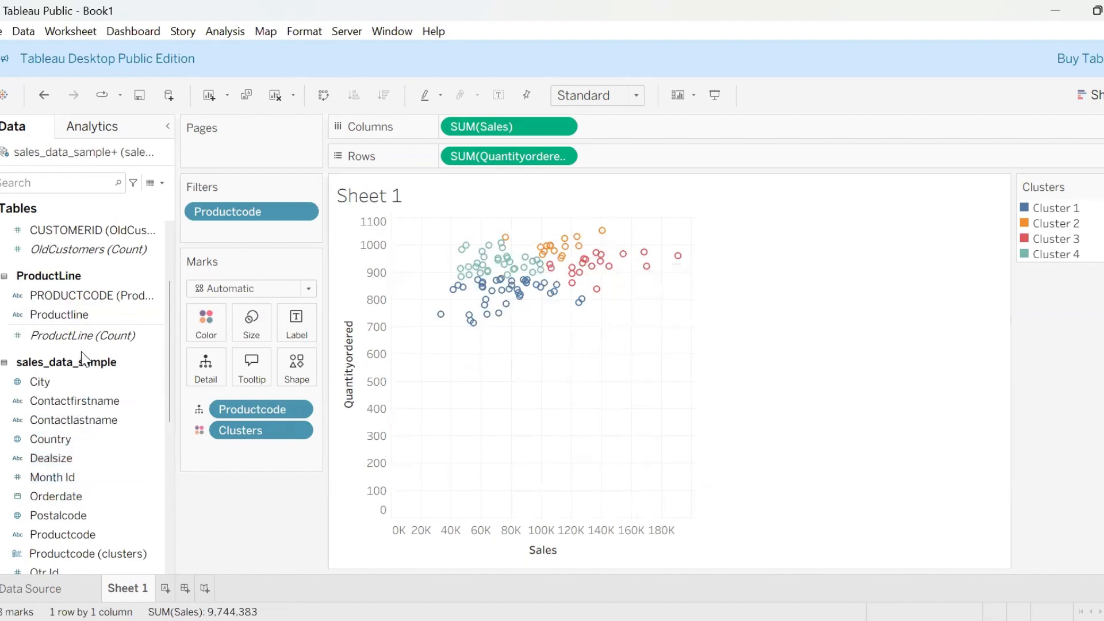
click(101, 334)
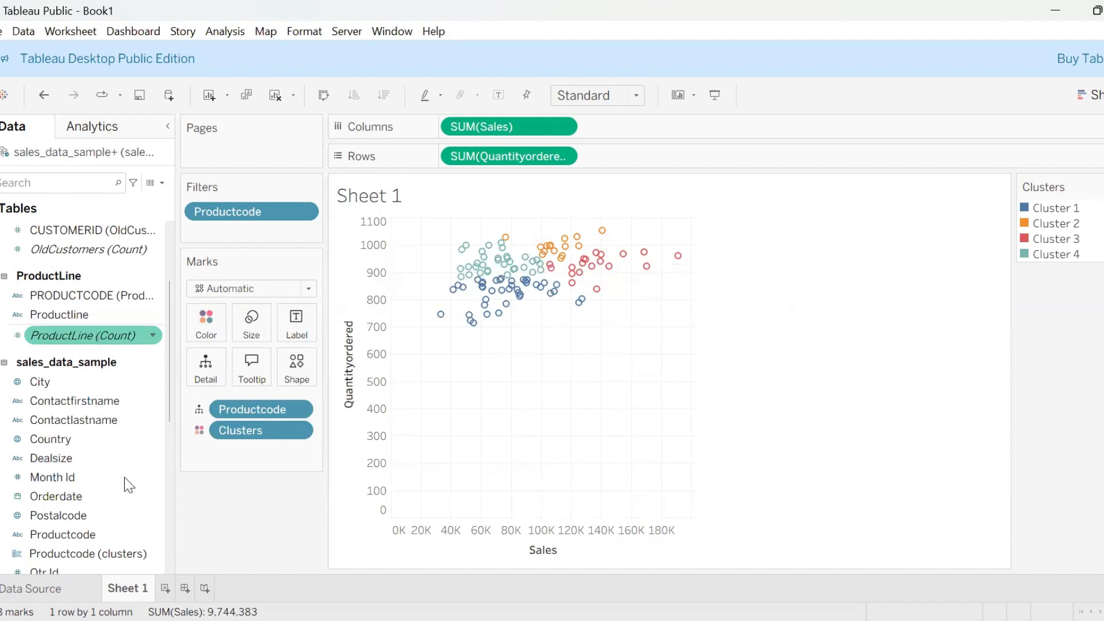
click(138, 554)
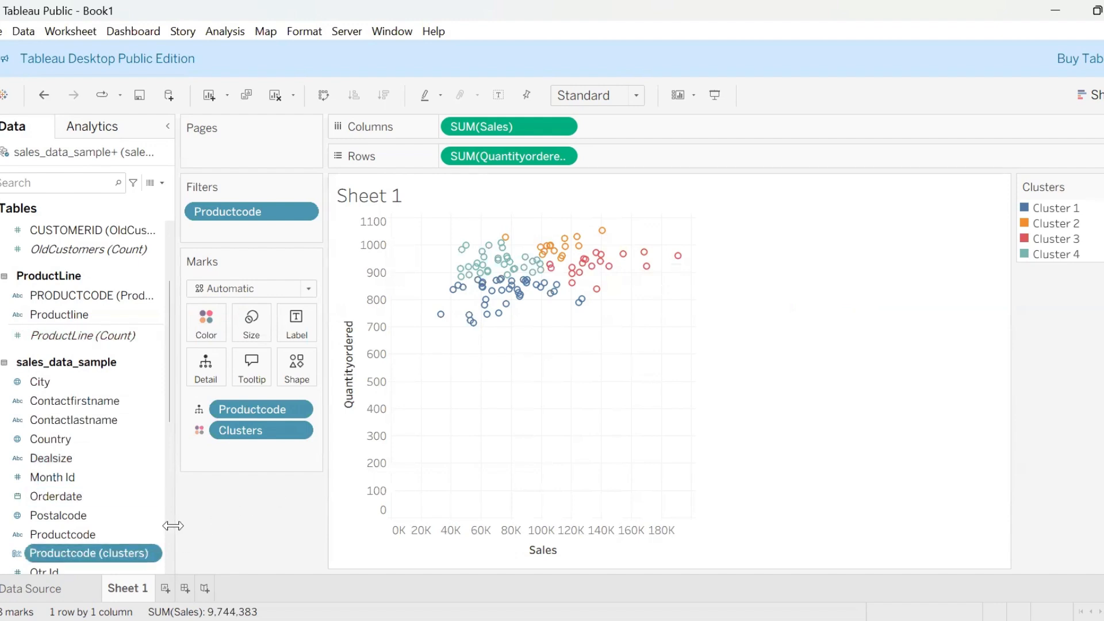
drag(305, 373, 305, 373)
Step: Assign an upward triangle to Cluster 3 and an asterisk to Cluster 2 as mark shapes
click(302, 362)
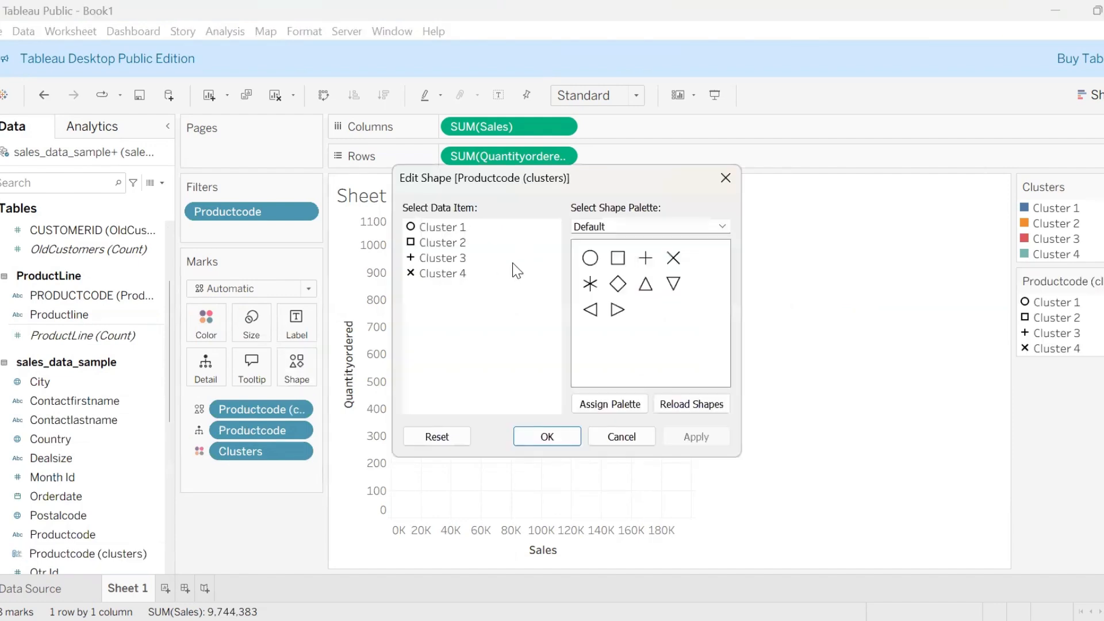
click(441, 262)
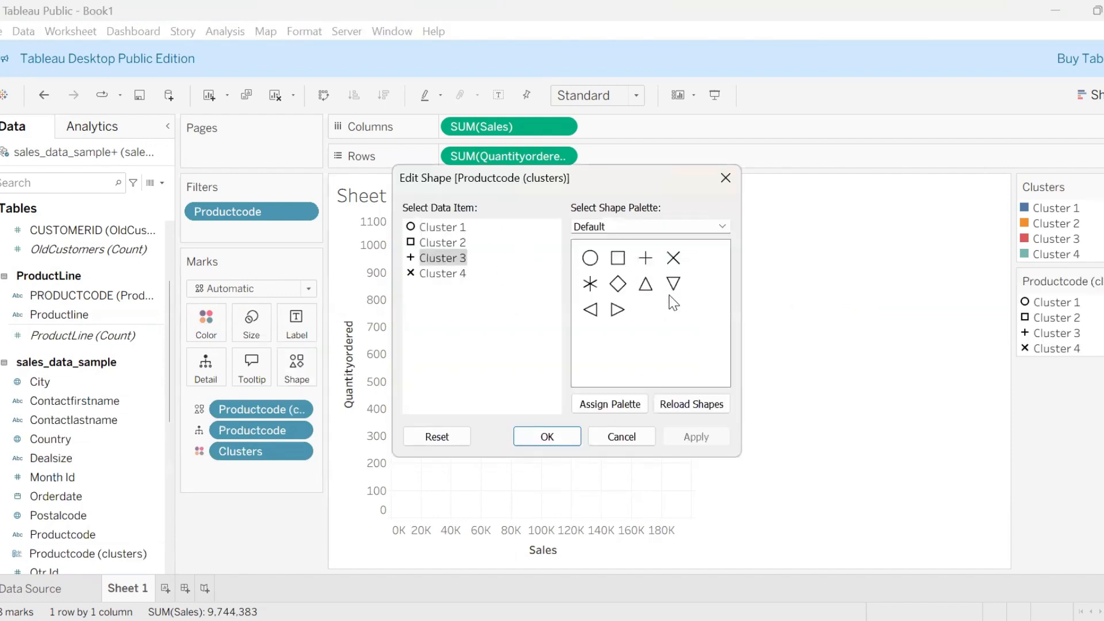
click(646, 292)
click(443, 241)
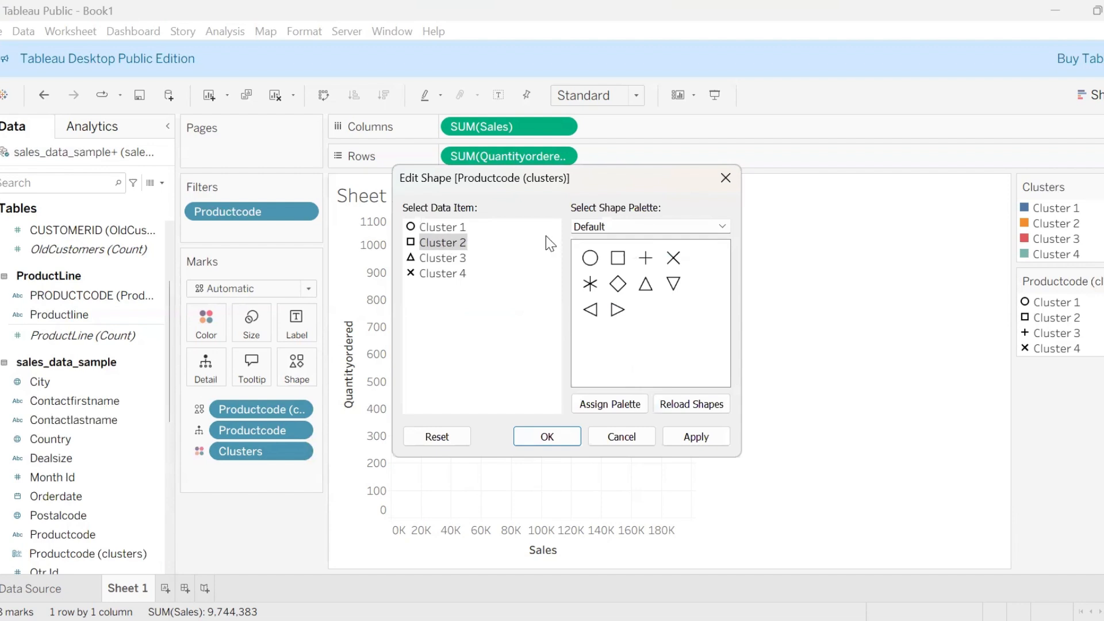
click(592, 285)
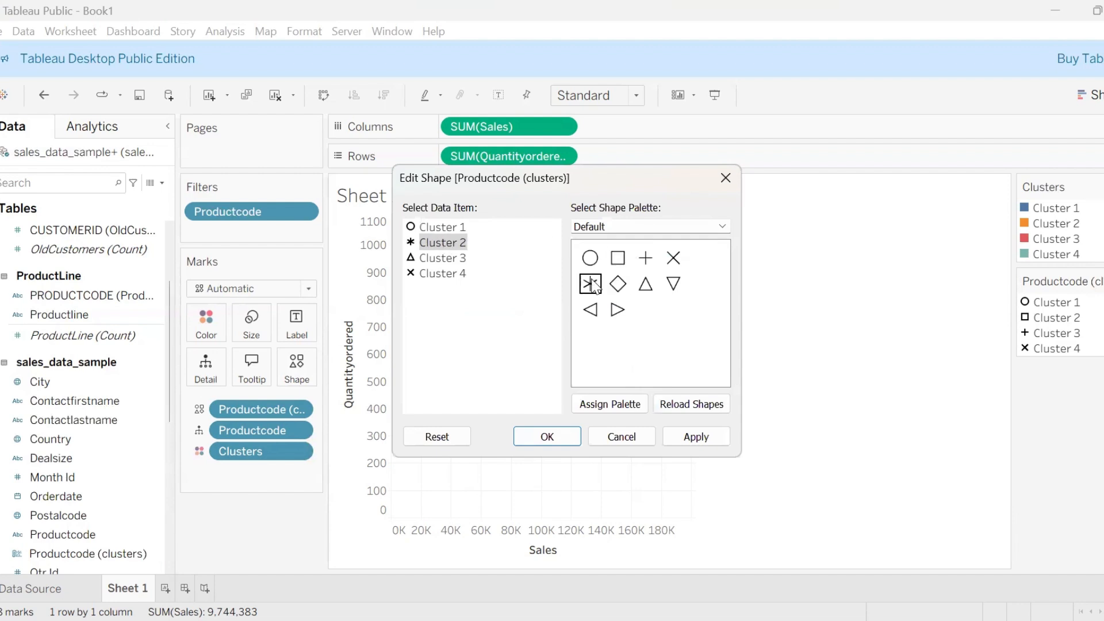
click(560, 439)
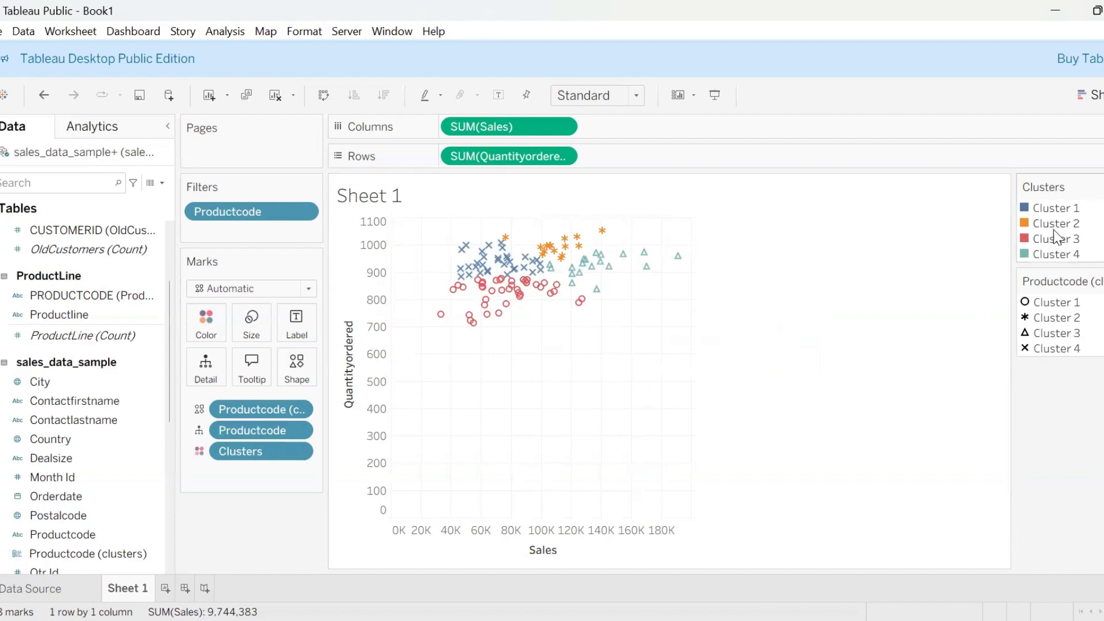
Step: Keep only Cluster 2 in the scatter plot, and restore all four clusters through the Clusters filter
click(1079, 228)
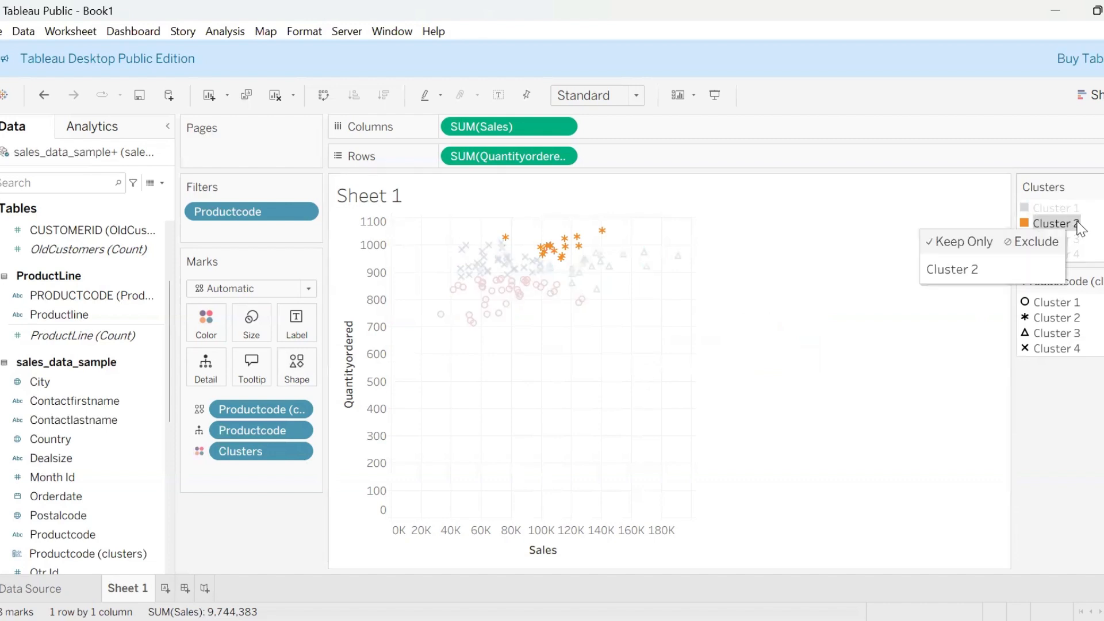
click(927, 242)
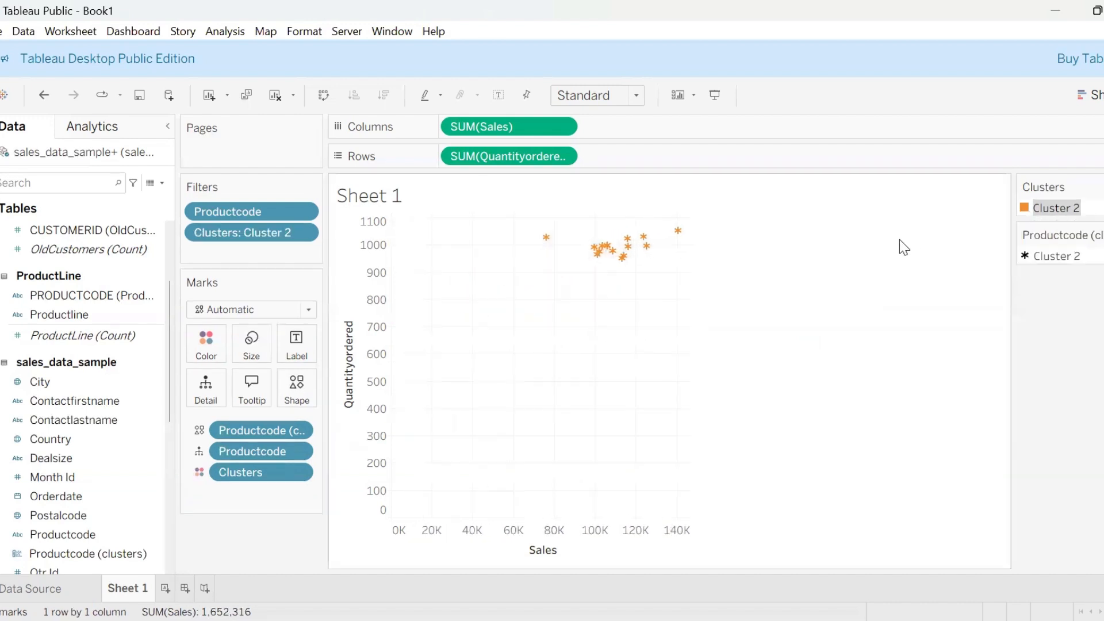
click(303, 232)
click(280, 256)
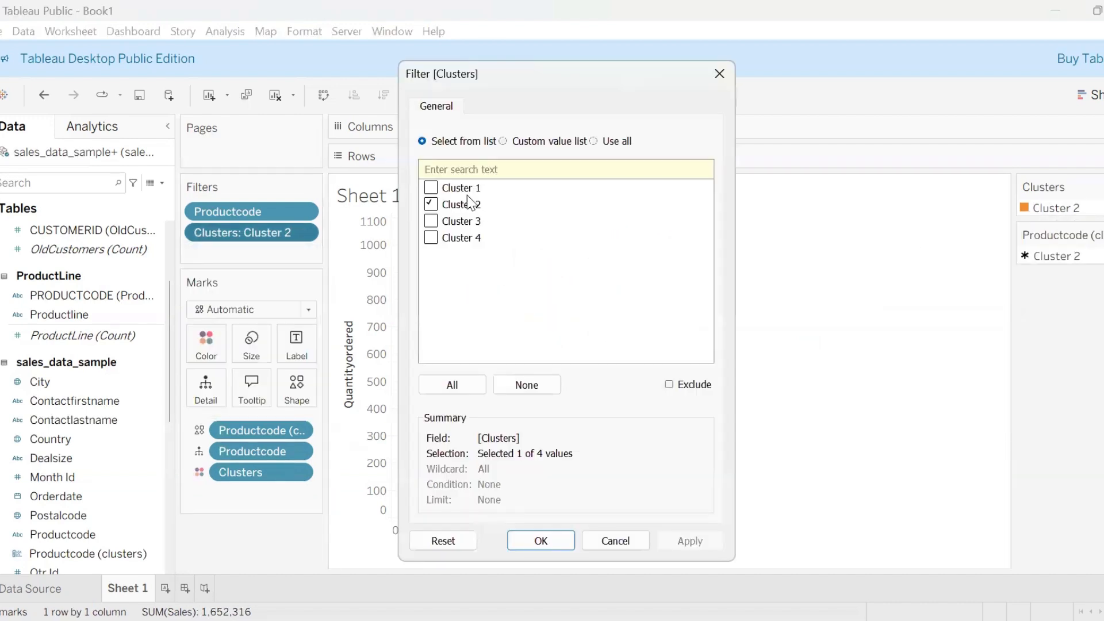
click(444, 381)
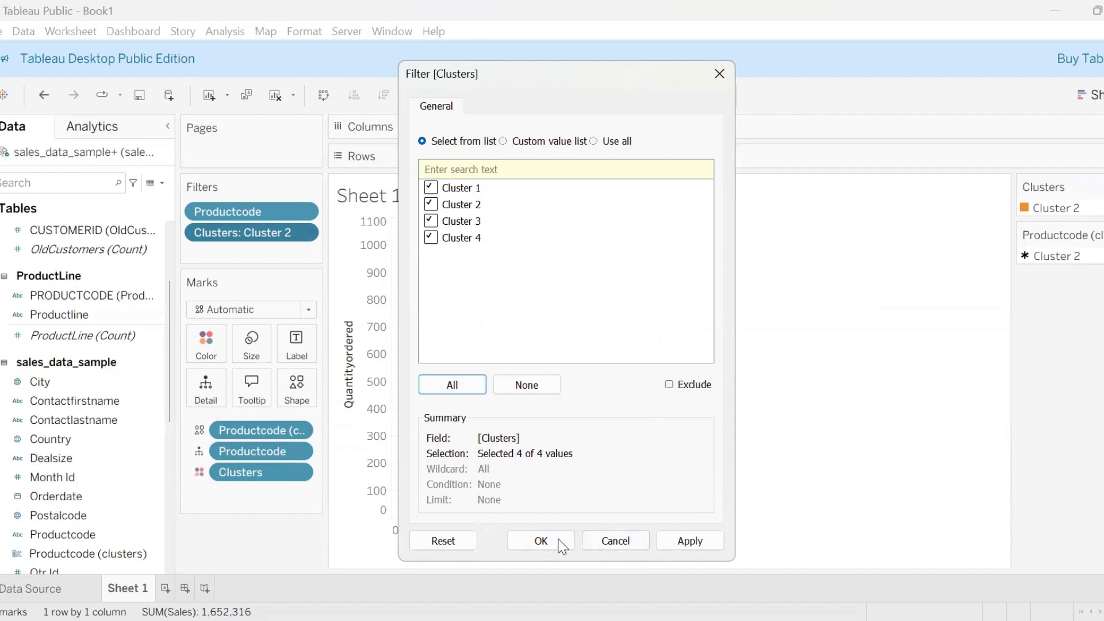
click(534, 541)
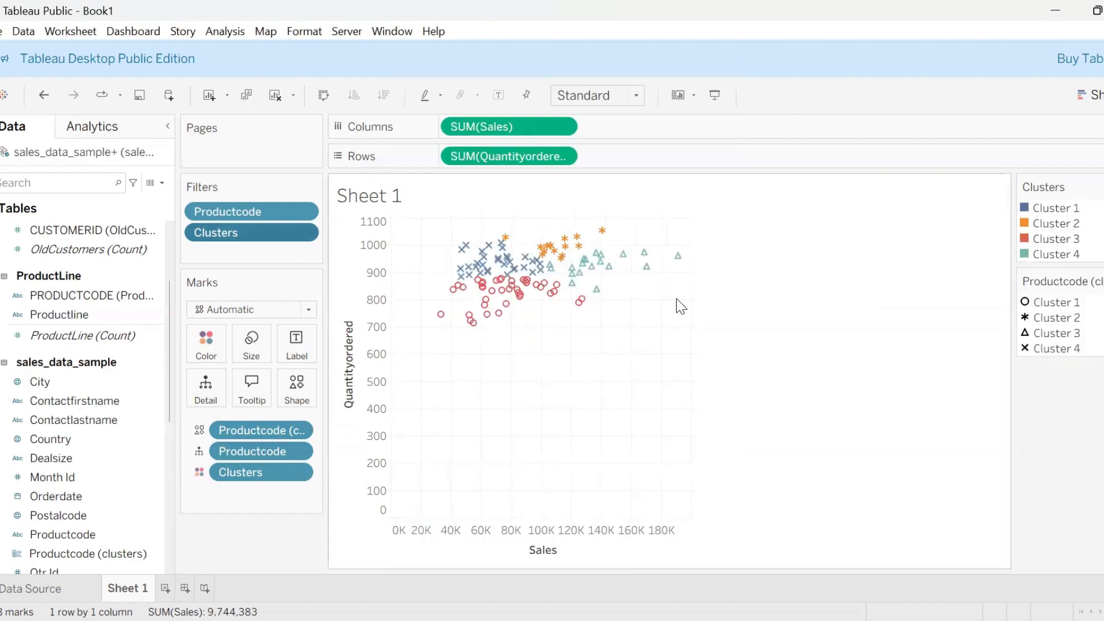
Step: Examine the cluster description, including the inputs, summary diagnostics and cluster centers, in an enlarged window, and close it
right_click(256, 471)
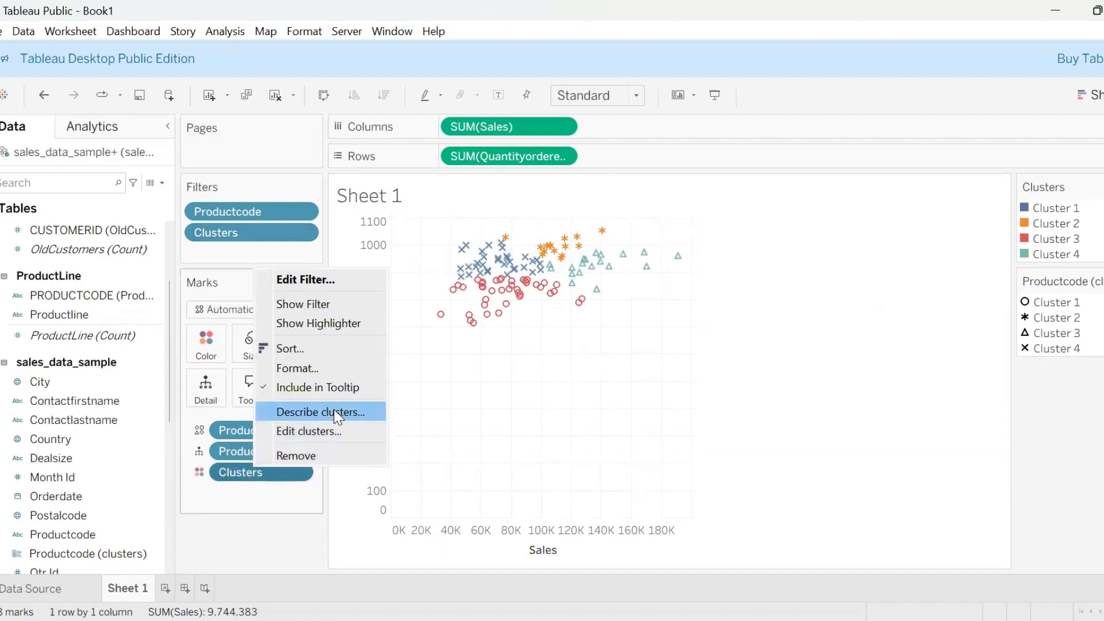
click(338, 412)
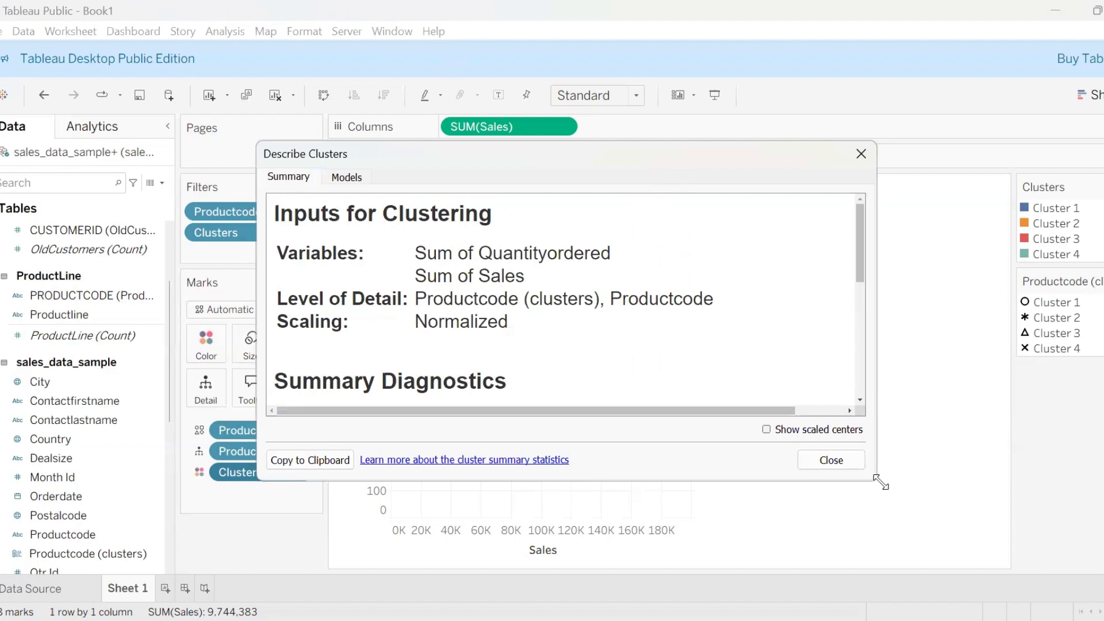
drag(879, 482, 1101, 618)
drag(761, 162, 559, 38)
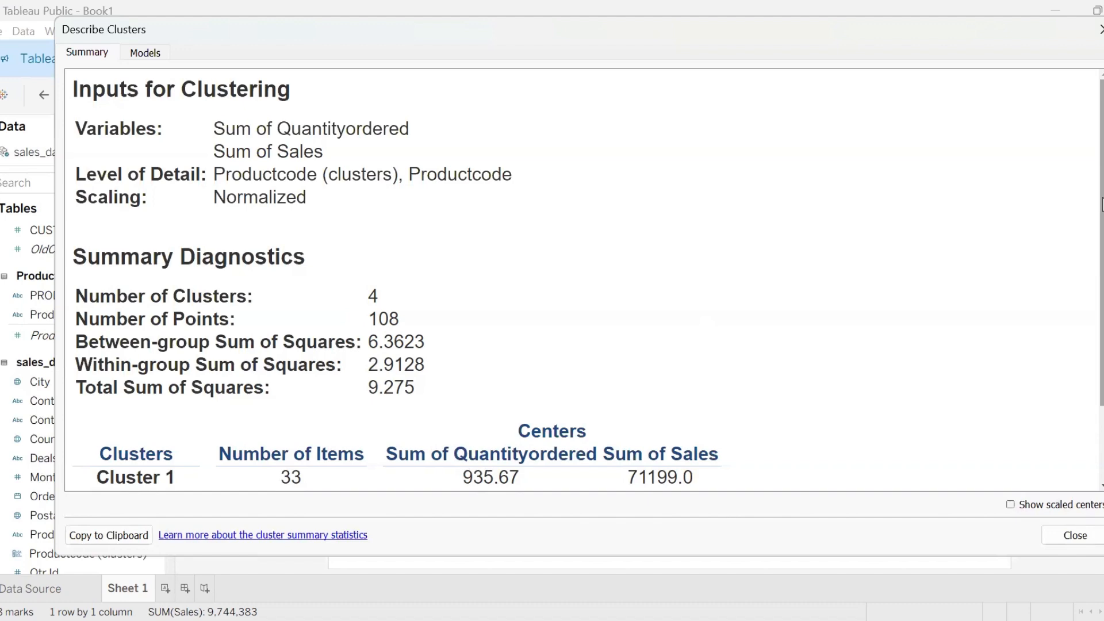
drag(1099, 201, 1100, 276)
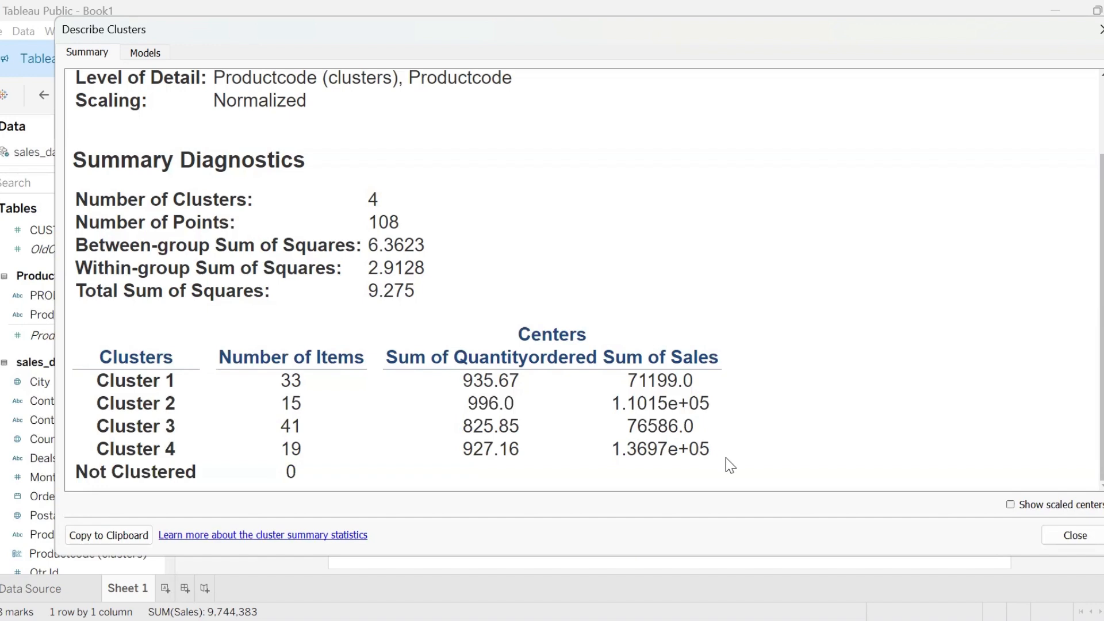
click(1074, 535)
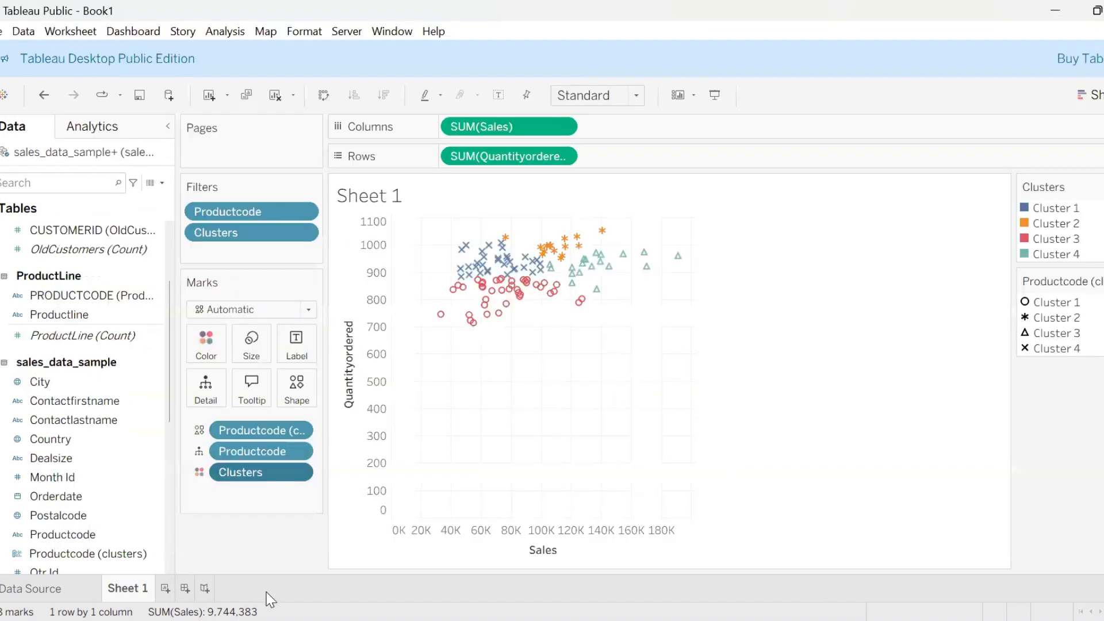
Step: Remove Clusters from the marks and undo the removal
right_click(244, 475)
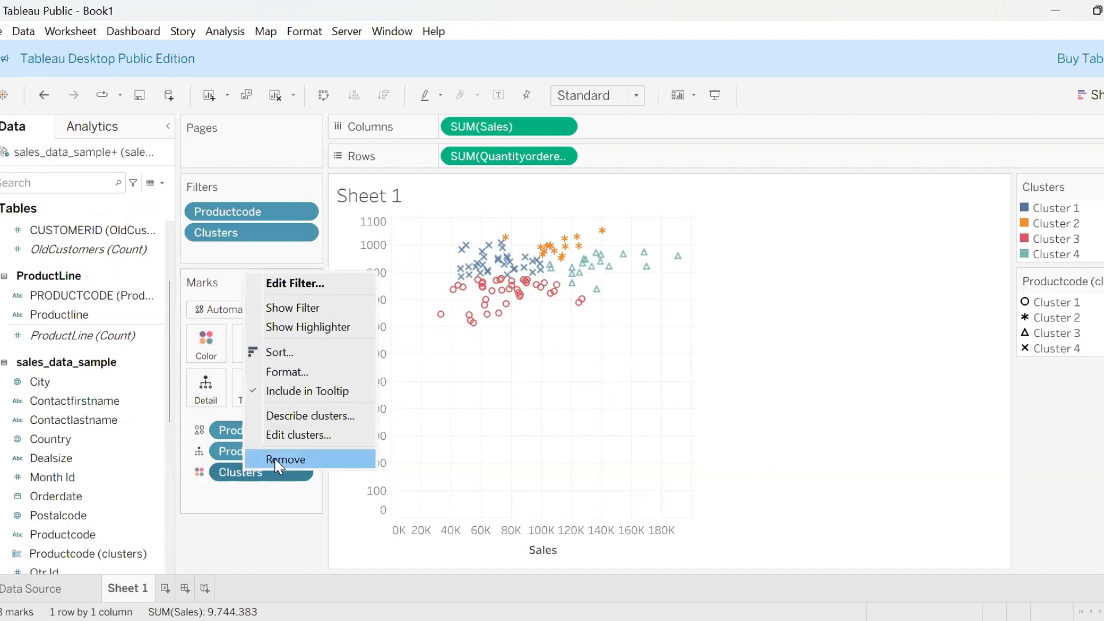
key(ctrl+z)
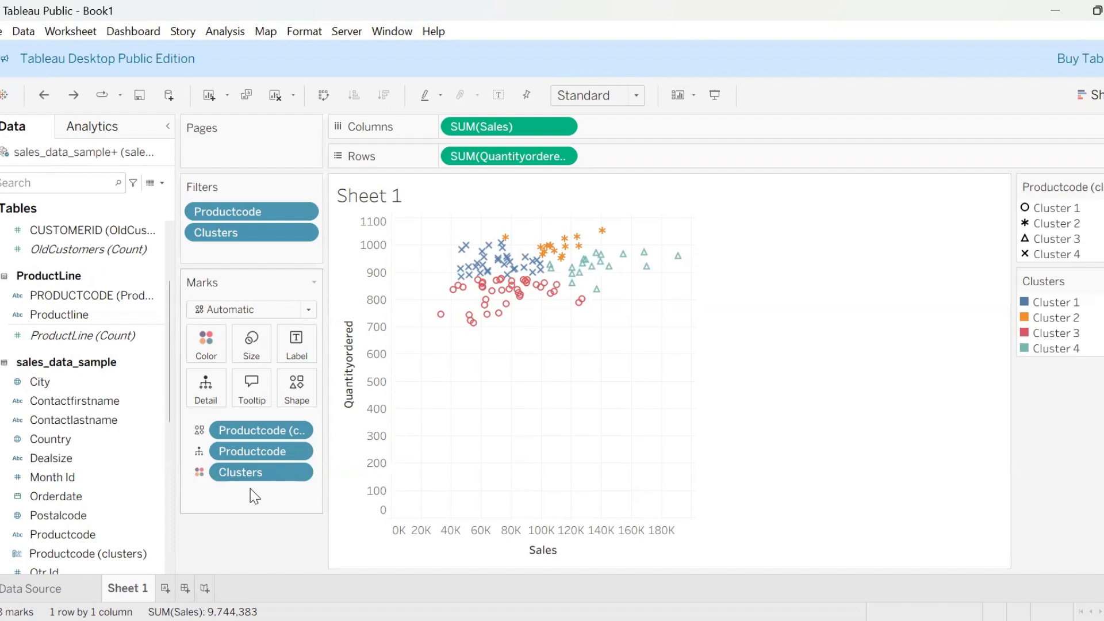
Step: Switch to Excel to view the table comparing Hierarchy, Group, Cluster and Set in sales_data_sample.xlsx
key(alt+Tab)
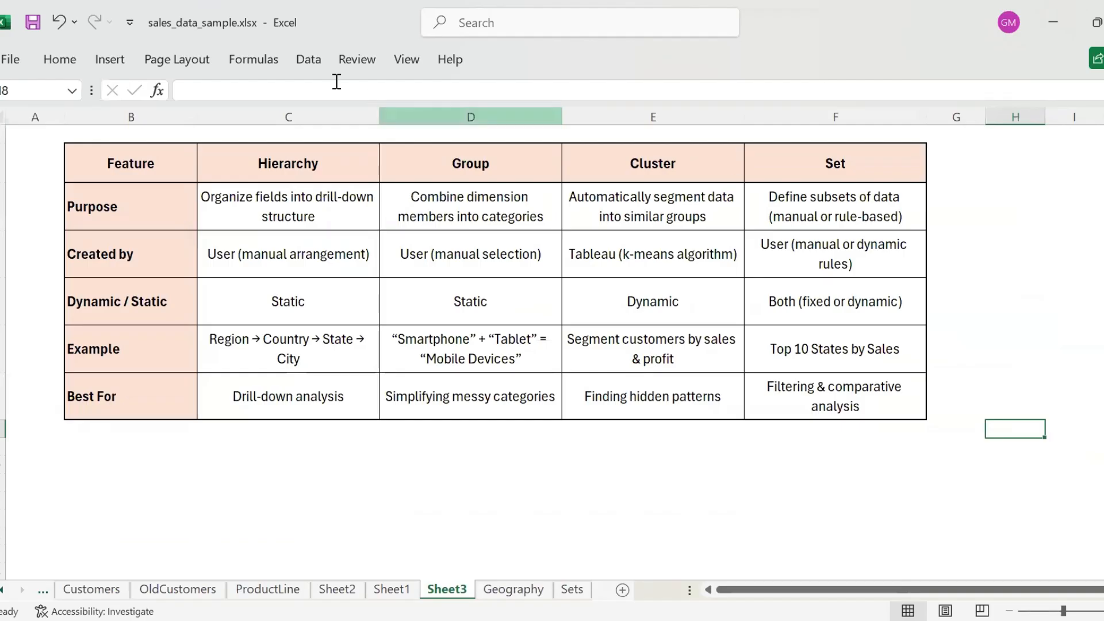